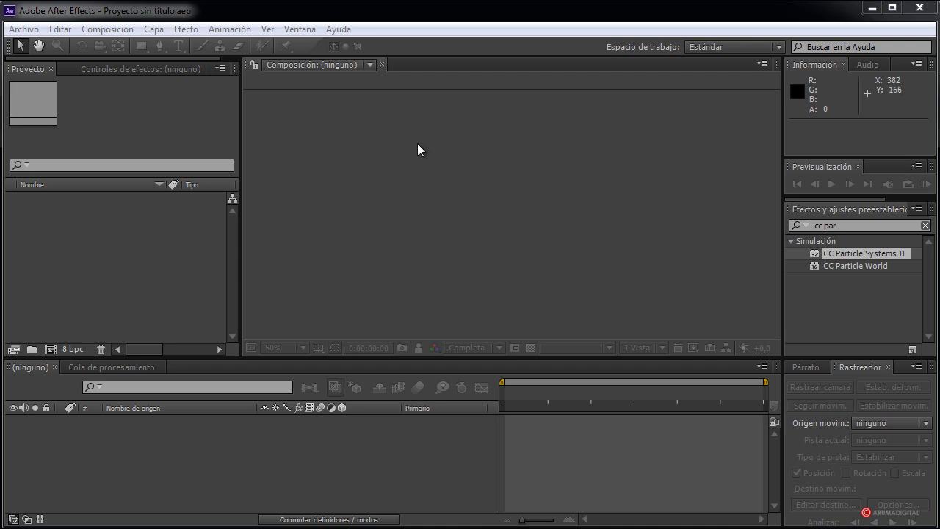
Step: Create a new 1280×720, 25 fps composition named Comp 1 (HDV 720 25)
left_click(108, 30)
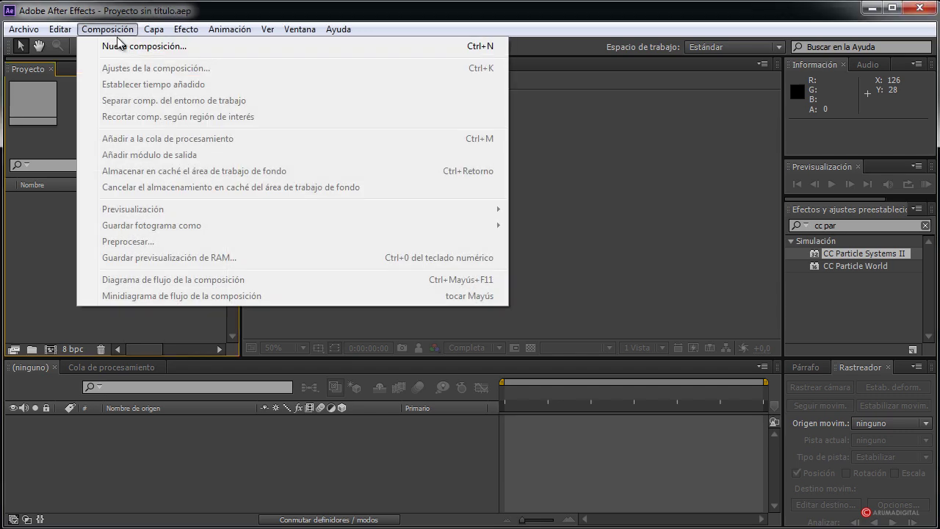
left_click(119, 45)
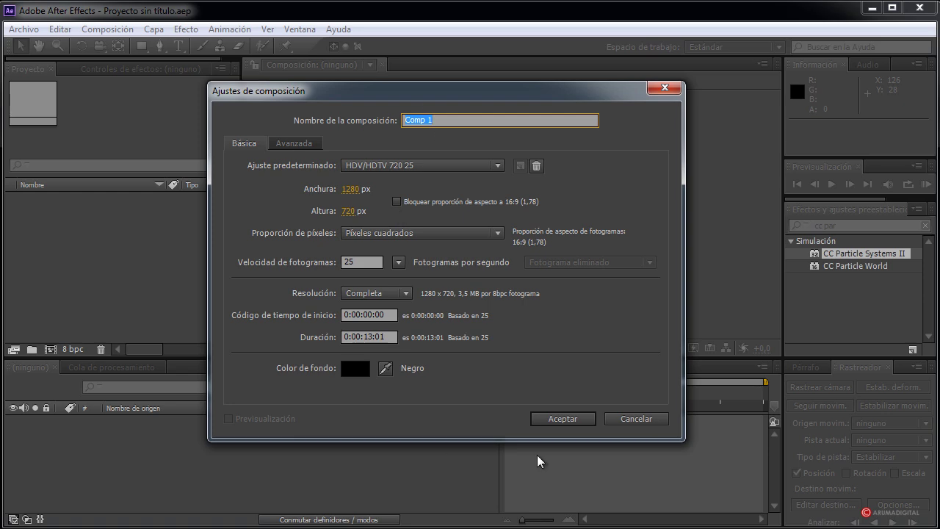
left_click(585, 421)
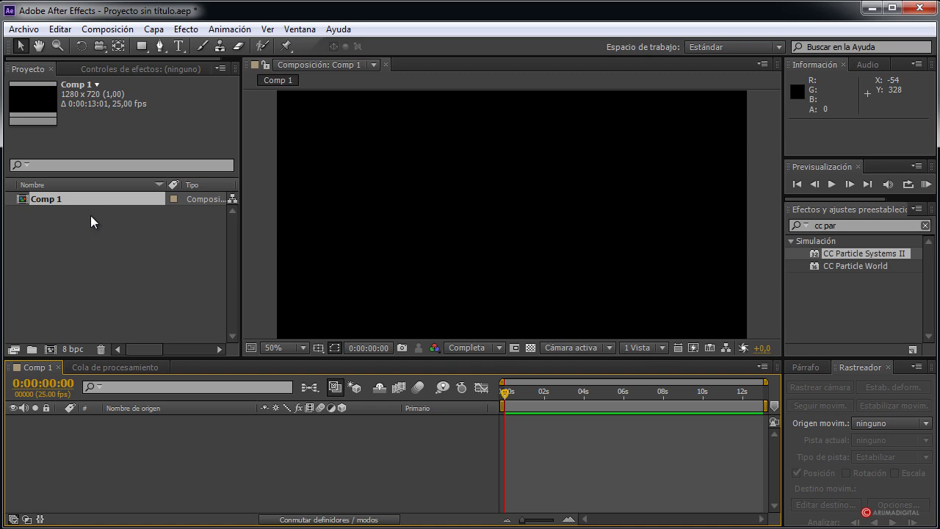
Step: Add a black 1280×720 solid layer, Sólido Negro 1, to Comp 1
left_click(162, 31)
mouse_move(462, 47)
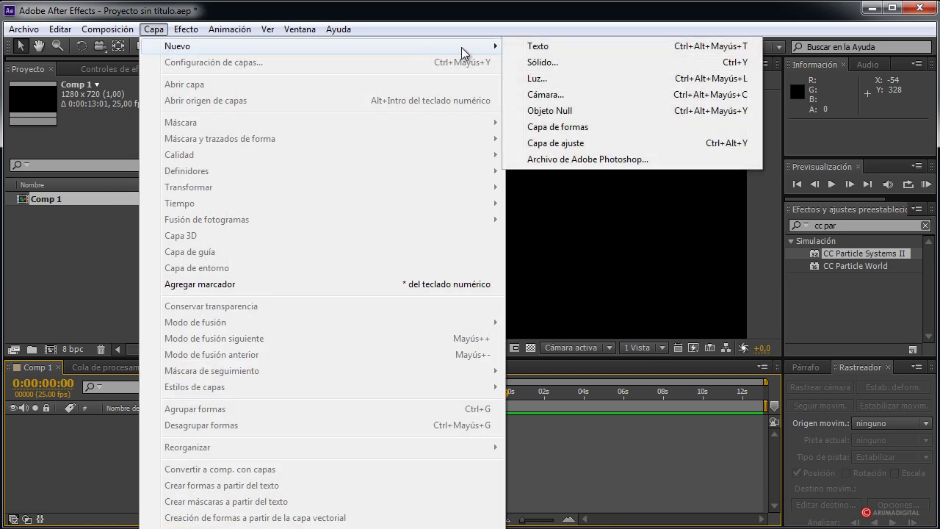
left_click(544, 62)
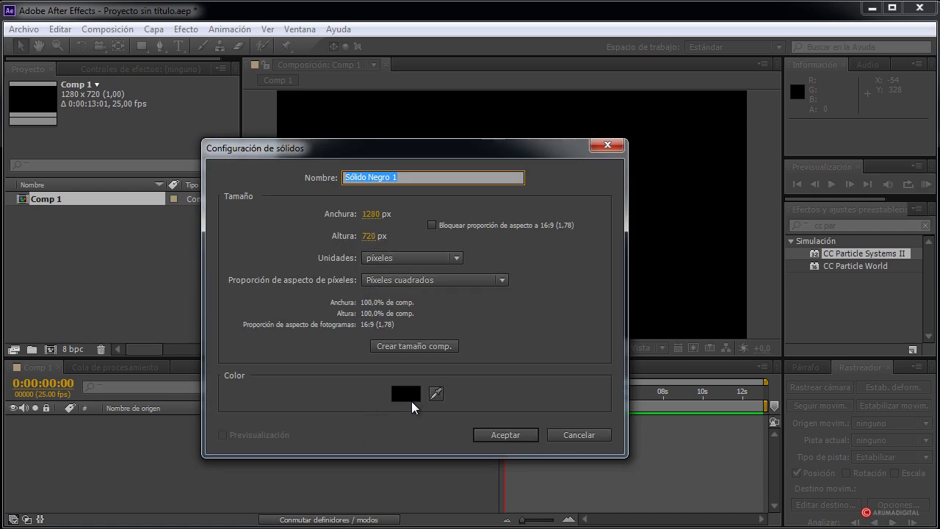
left_click(504, 435)
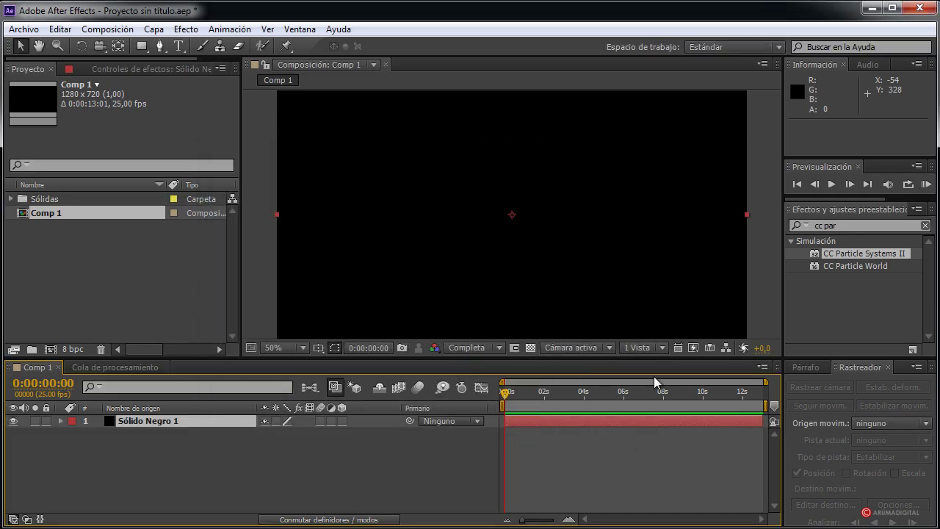
Step: Search effects for 'pend' and apply Pendiente to the black solid
left_click(858, 225)
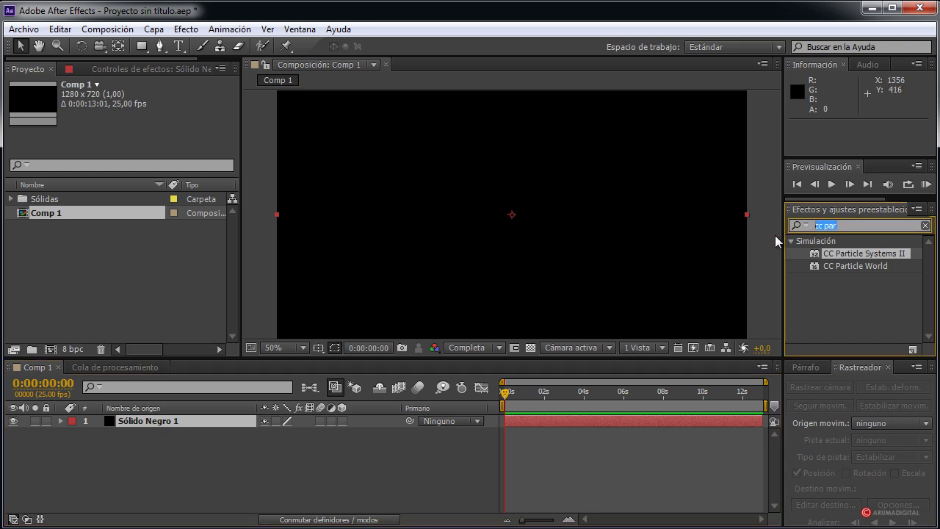
type("pend")
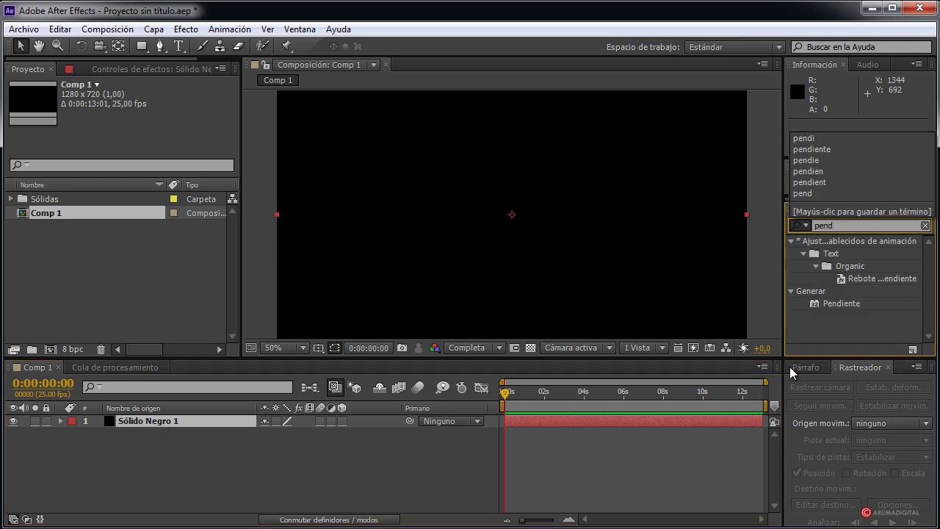
left_click_drag(837, 302, 480, 281)
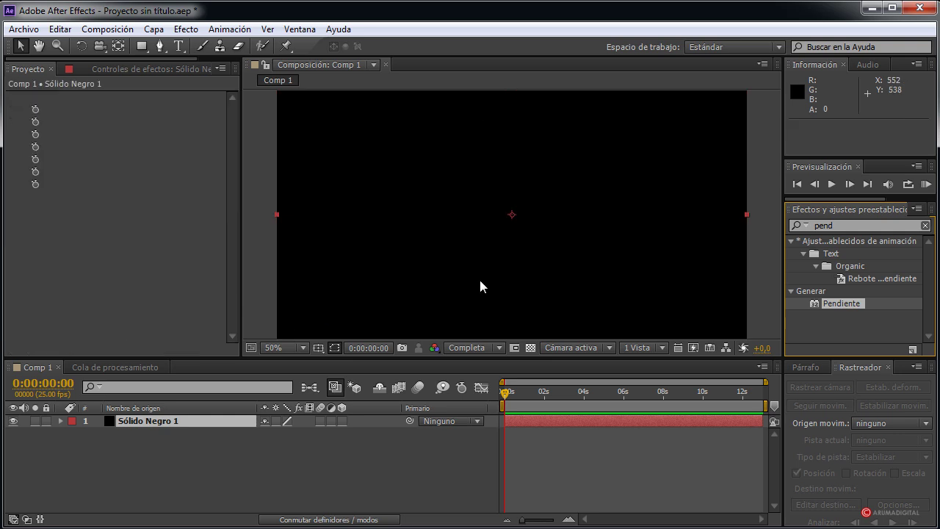
Step: Make the gradient radial, start point at the comp centre, end point toward the lower right
left_click(148, 162)
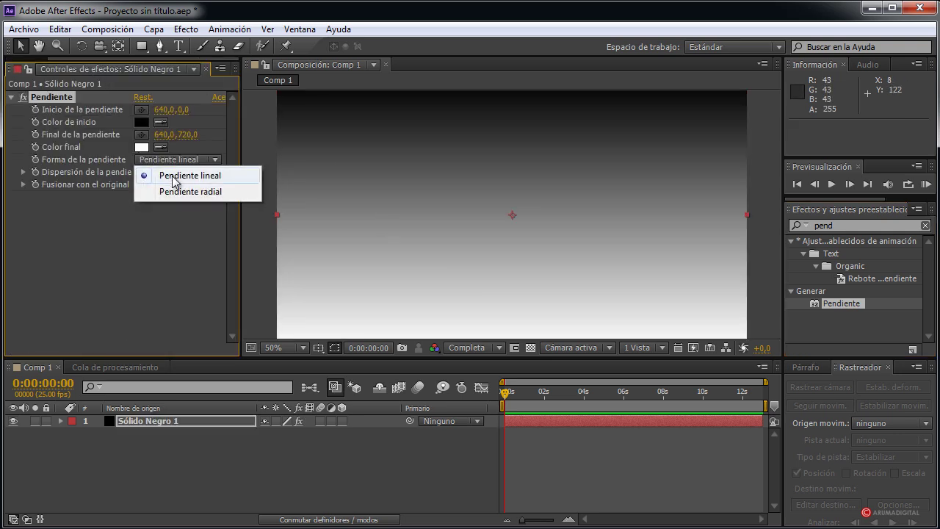
left_click(182, 194)
key("comma")
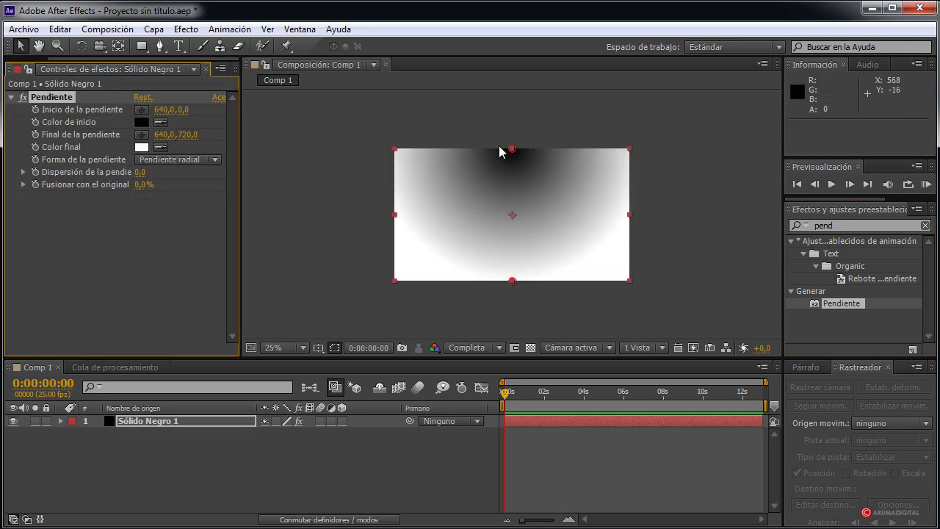
left_click_drag(514, 150, 513, 214)
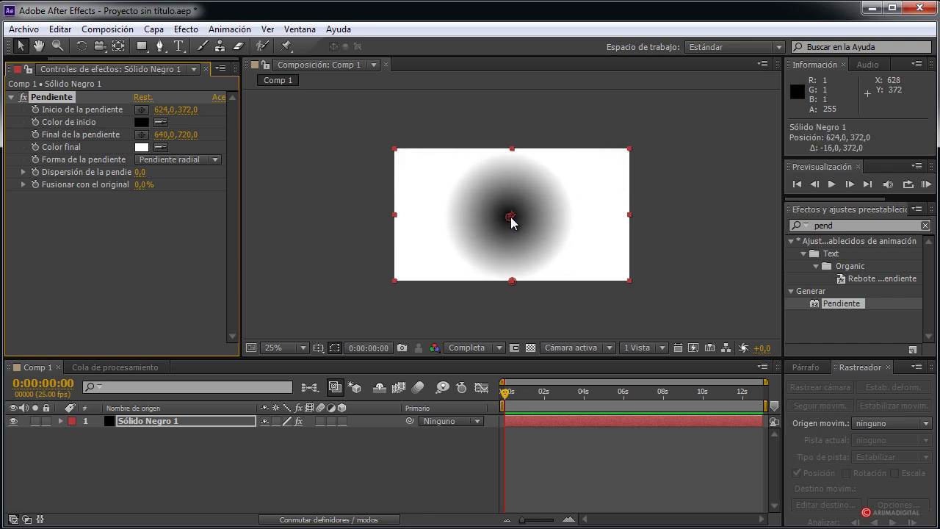
left_click_drag(513, 281, 735, 307)
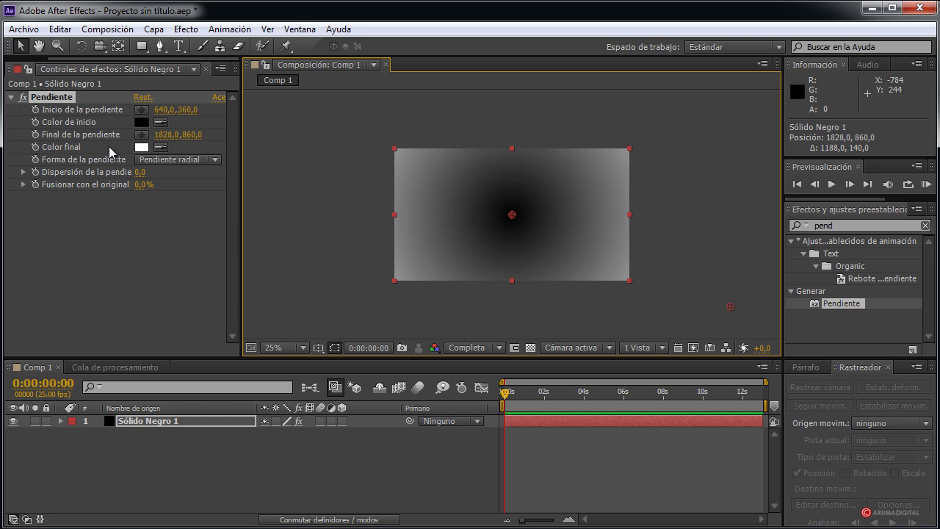
Step: Set the gradient start colour to dark grey-cyan 1F292B
left_click(141, 123)
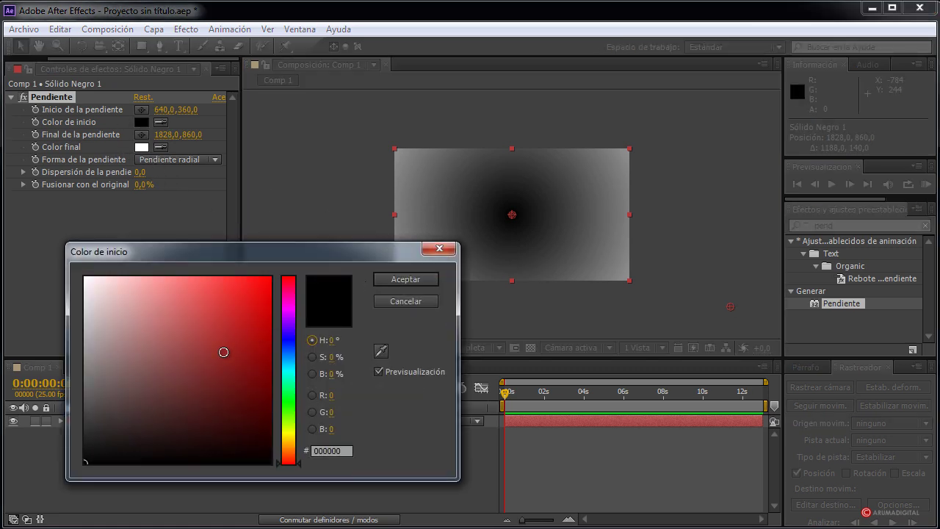
left_click(290, 366)
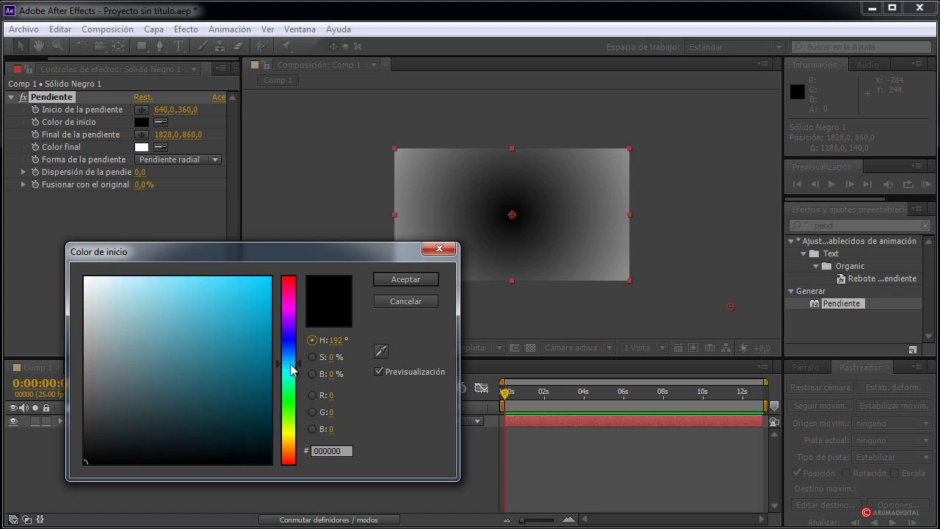
left_click_drag(155, 420, 137, 432)
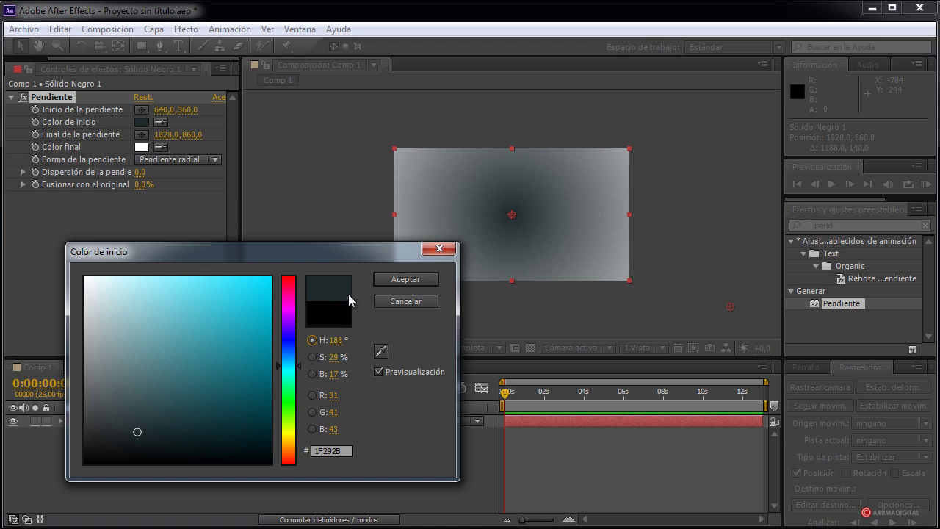
left_click(414, 283)
Step: Set the gradient end colour to near-black 141618 and zoom back to 50%
left_click(143, 147)
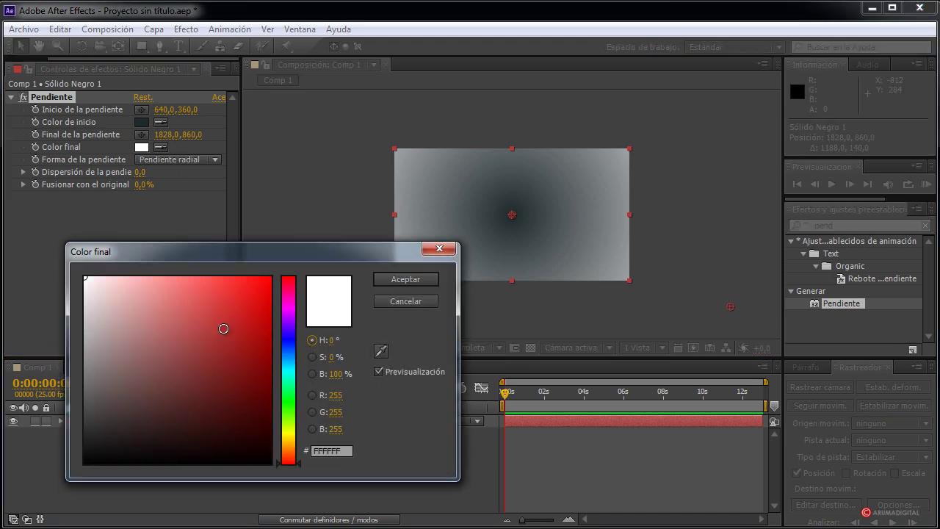
left_click(289, 359)
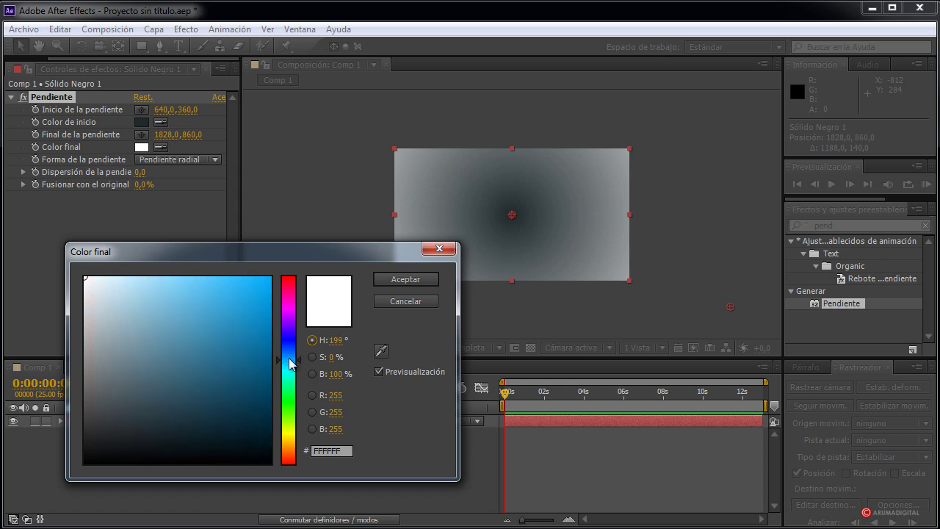
left_click(121, 420)
mouse_move(120, 420)
left_mouse_down()
mouse_move(89, 459)
mouse_move(116, 446)
left_mouse_up()
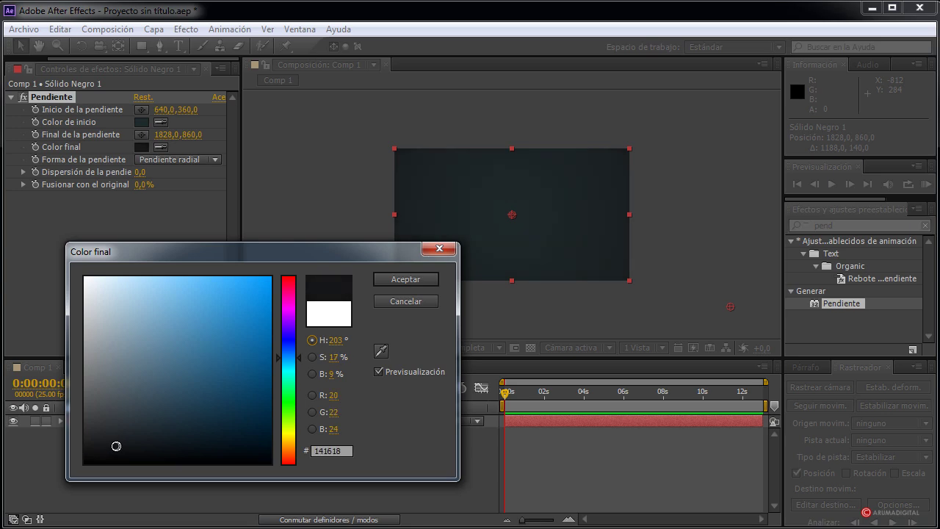
left_click(426, 278)
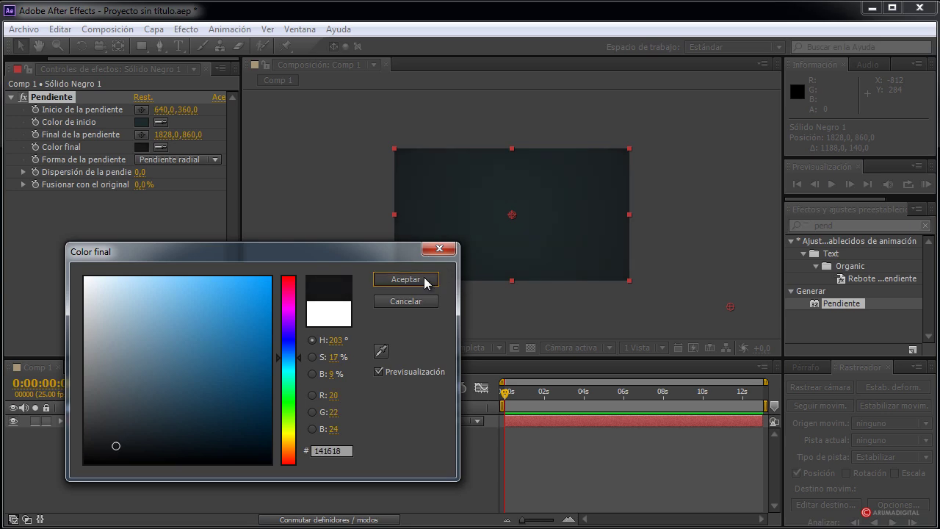
key("period")
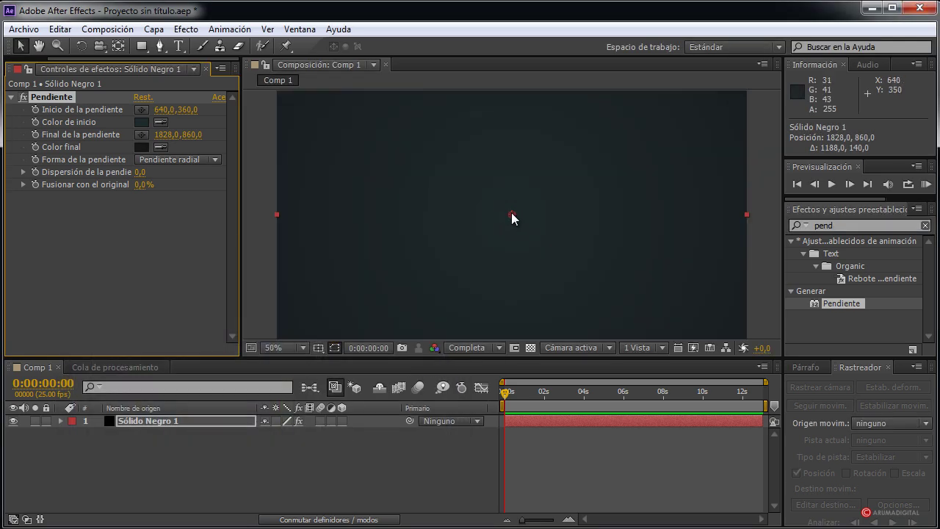
Step: Shift the gradient start point and slightly lighten the start colour
mouse_move(505, 217)
left_mouse_down()
mouse_move(386, 165)
mouse_move(446, 190)
left_mouse_up()
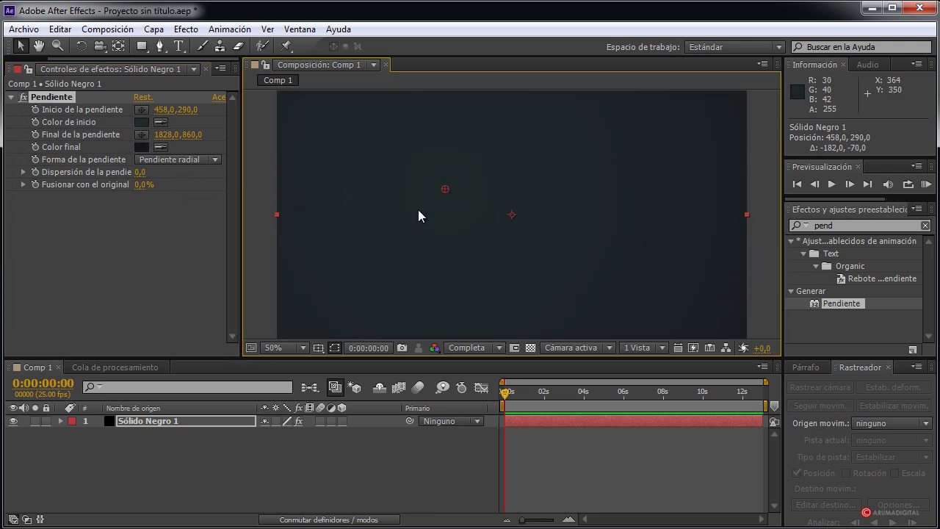
left_click(514, 220)
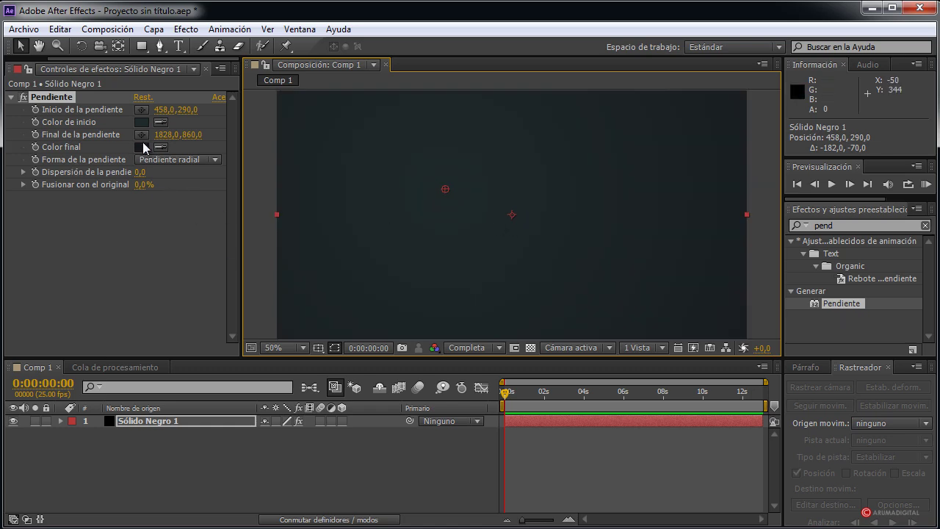
left_click(142, 122)
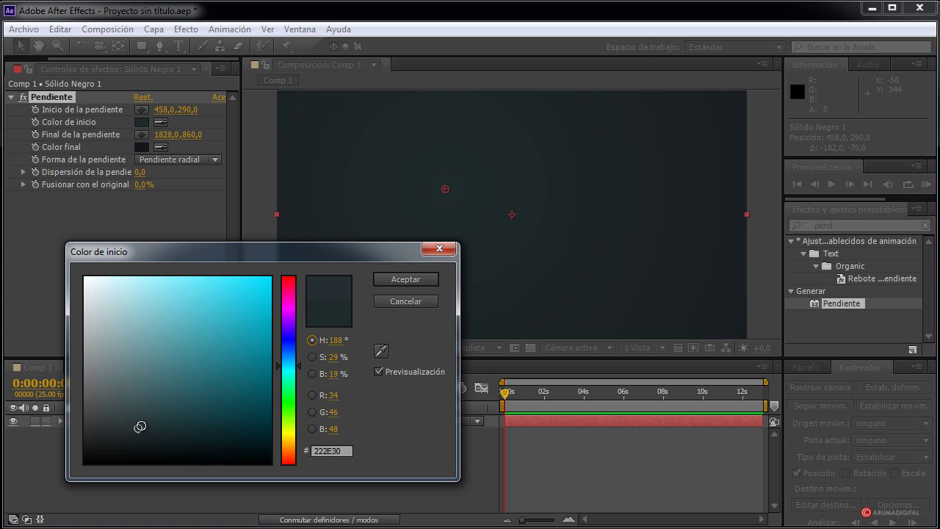
left_click_drag(139, 426, 143, 426)
left_click(397, 279)
left_click(755, 229)
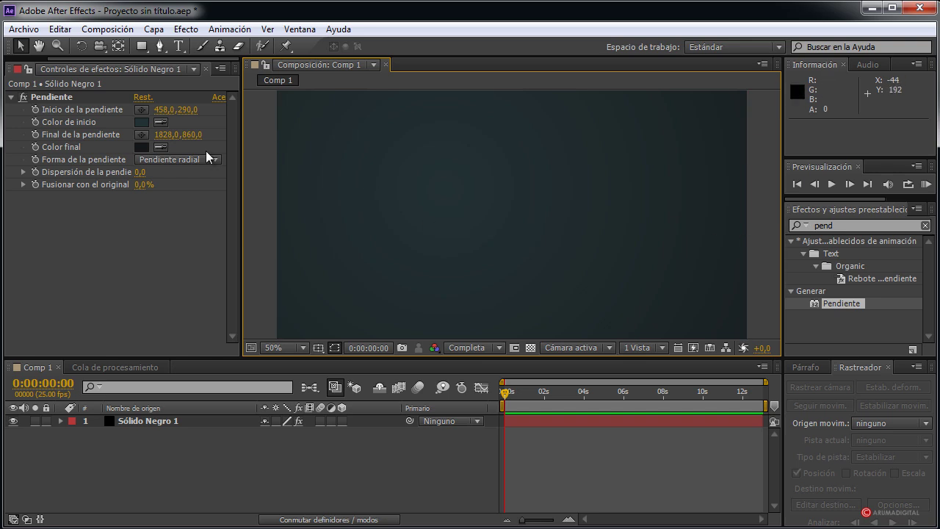
Step: Re-centre the gradient start point at 642,354 and deselect Sólido Negro 1
left_click(405, 172)
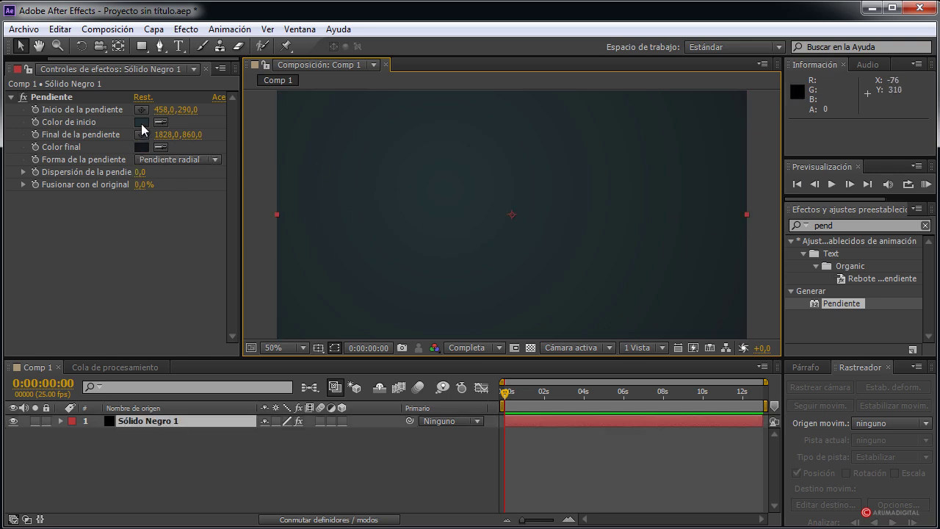
key("comma")
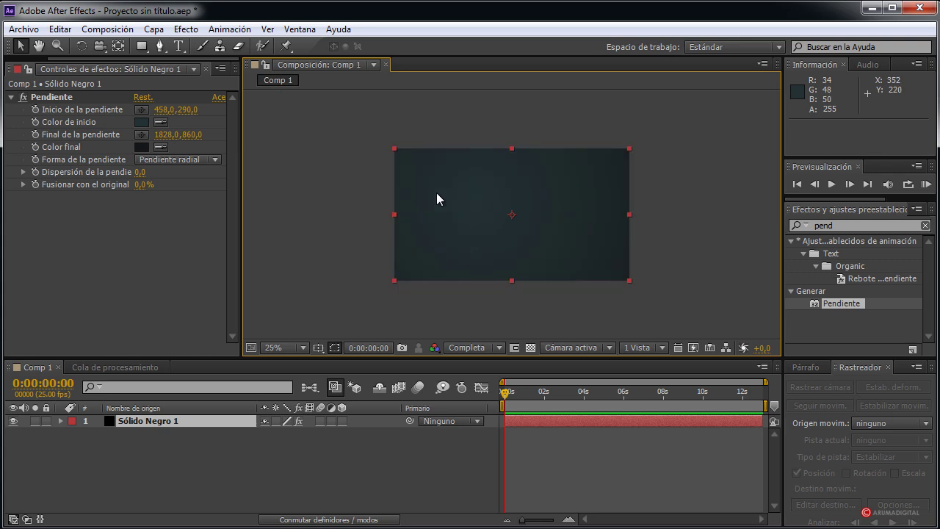
left_click(52, 97)
left_click_drag(479, 202, 514, 219)
key("period")
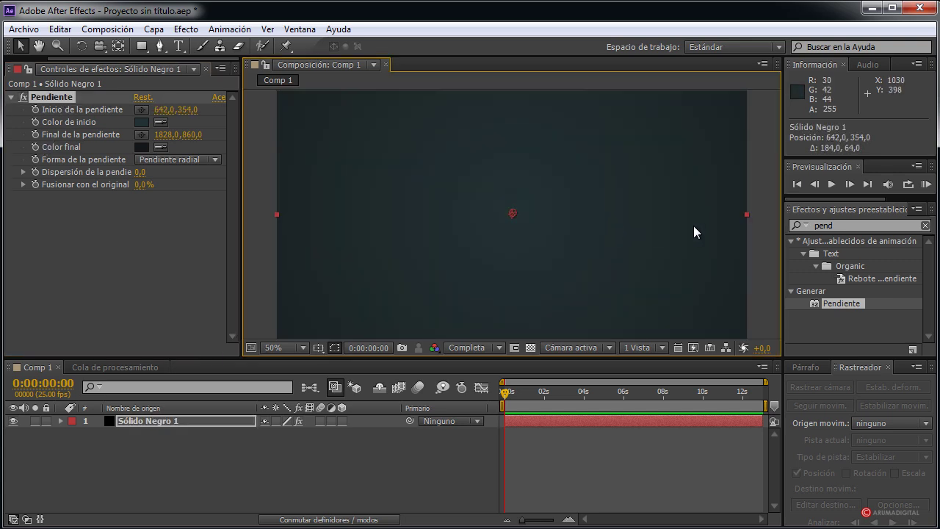
left_click(764, 214)
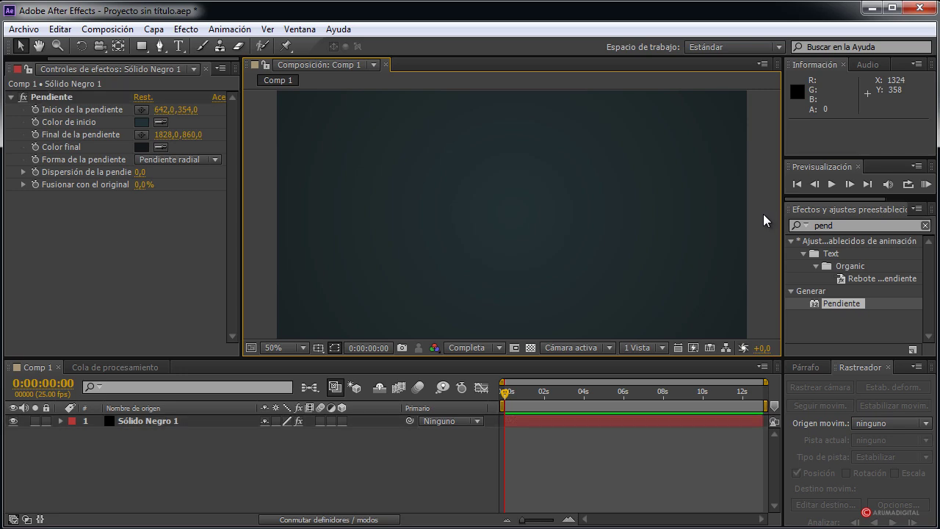
left_click(185, 30)
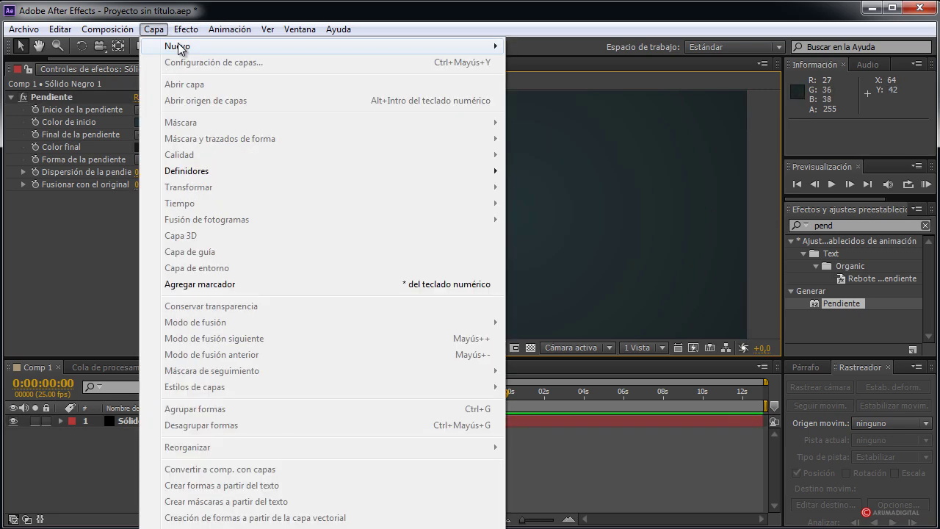
Step: Add a second black solid layer, Sólido Negro 2
mouse_move(438, 46)
left_click(543, 63)
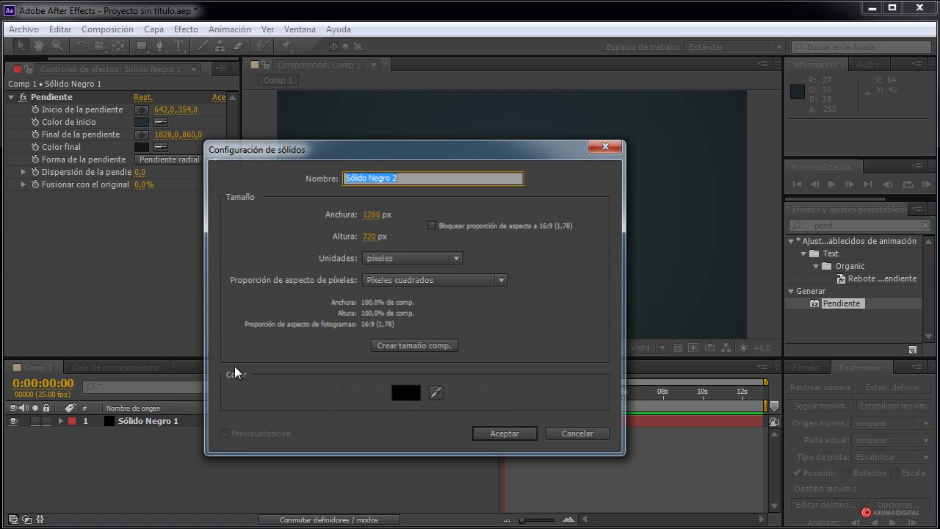
left_click(513, 435)
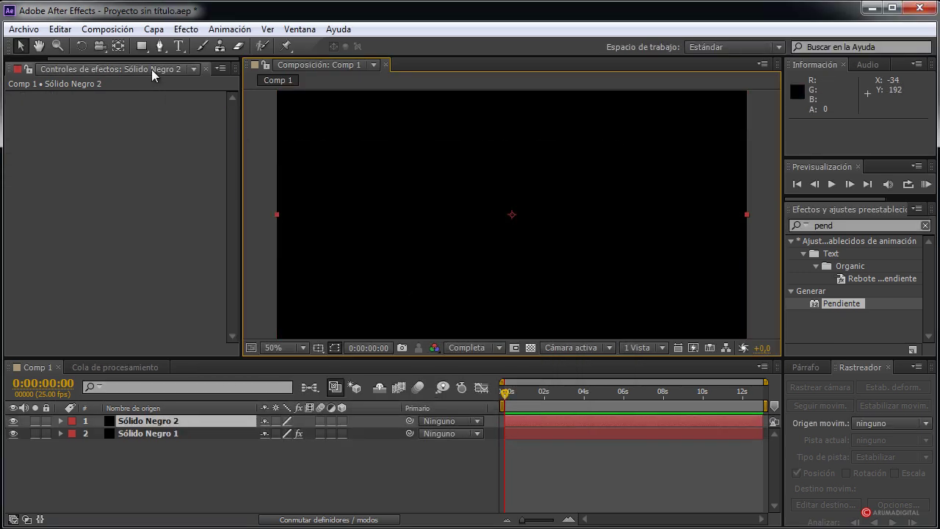
Step: Add a null object, Nulo 1, to Comp 1
left_click(147, 33)
mouse_move(496, 48)
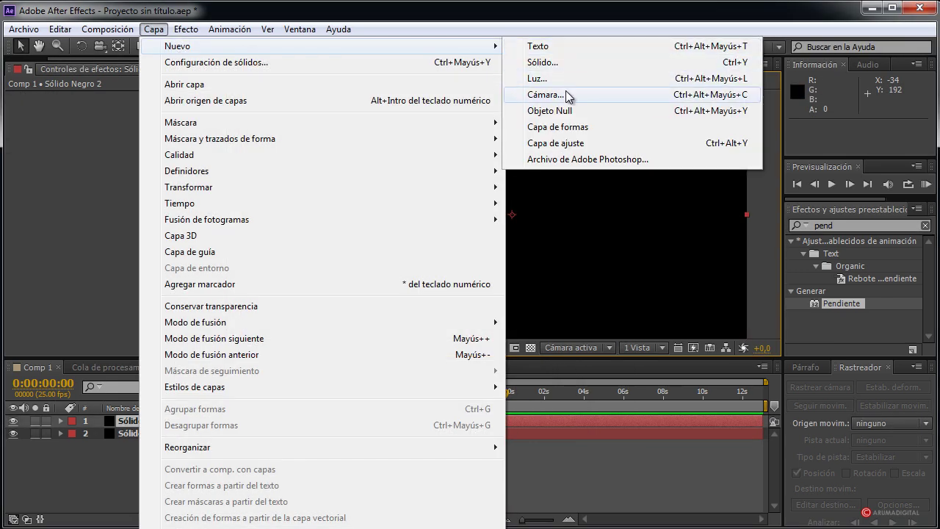
left_click(563, 114)
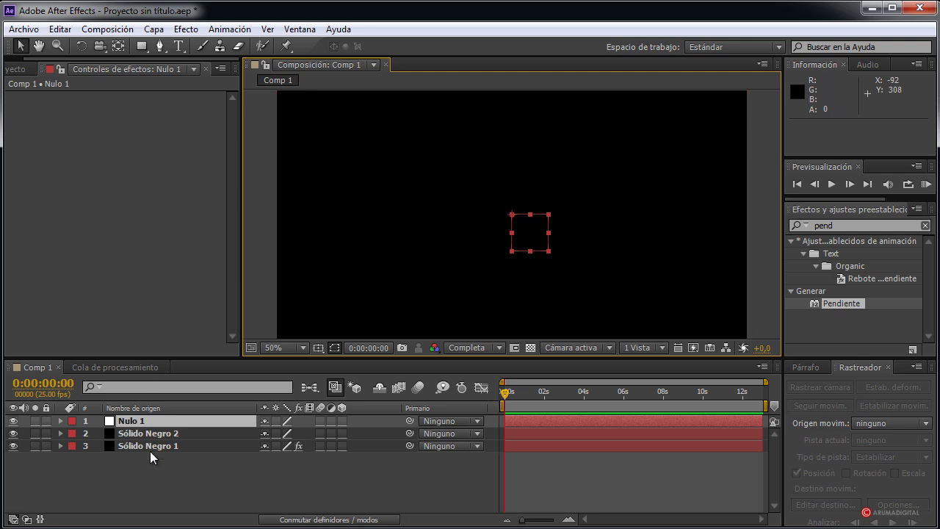
Step: Search for 'cc part' and apply CC Particle Systems II to Sólido Negro 2
left_click(862, 225)
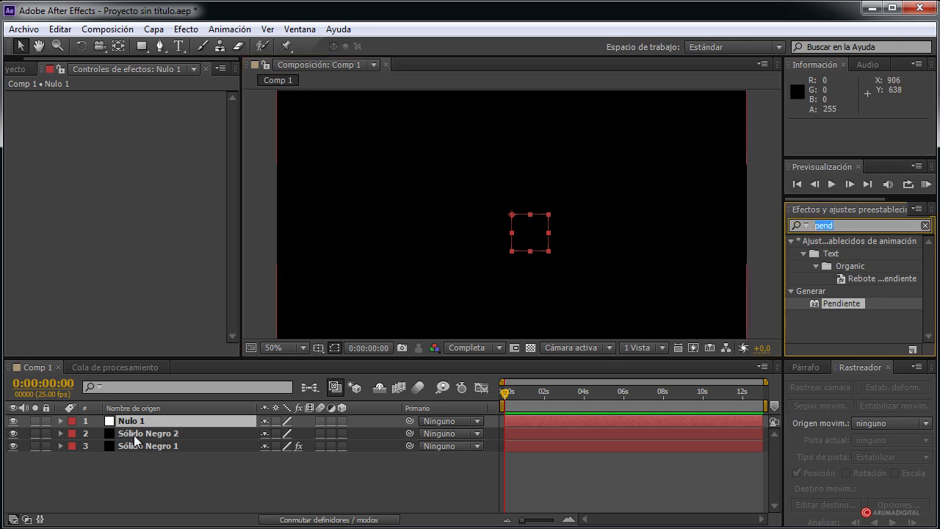
type("cc part")
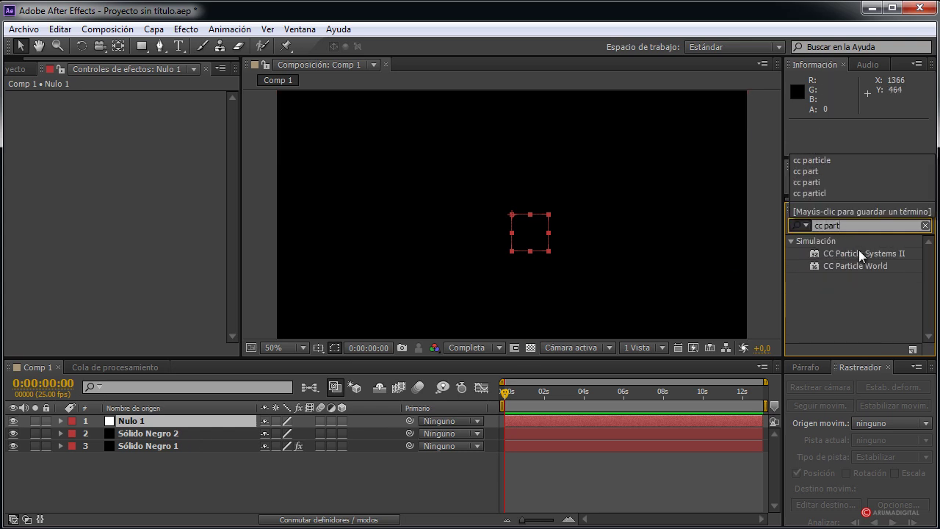
left_click_drag(859, 254, 183, 435)
key("slash")
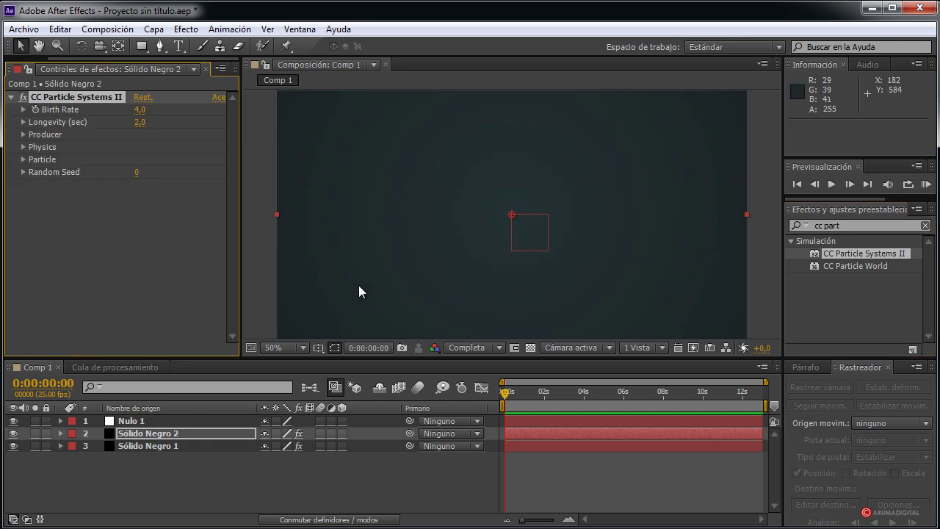
key("comma")
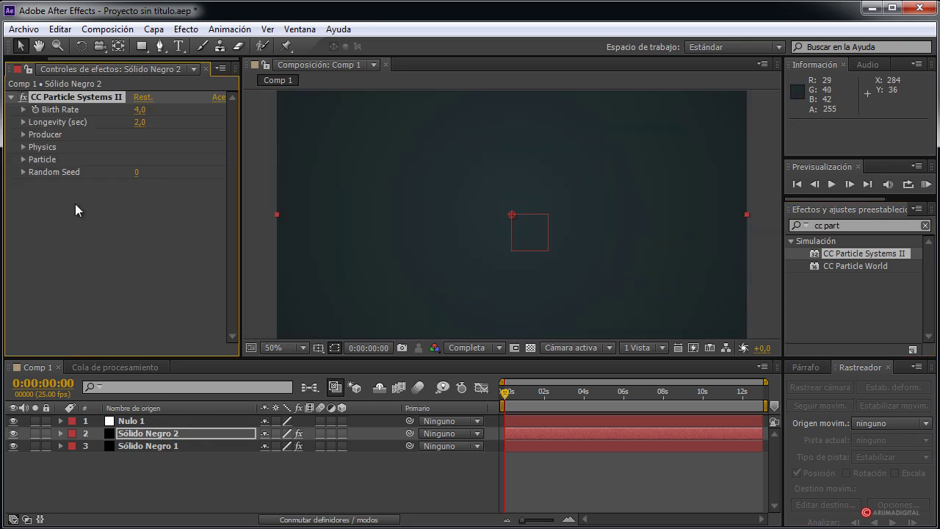
Step: Set the Producer Radius X and Radius Y to 0,2
left_click(23, 135)
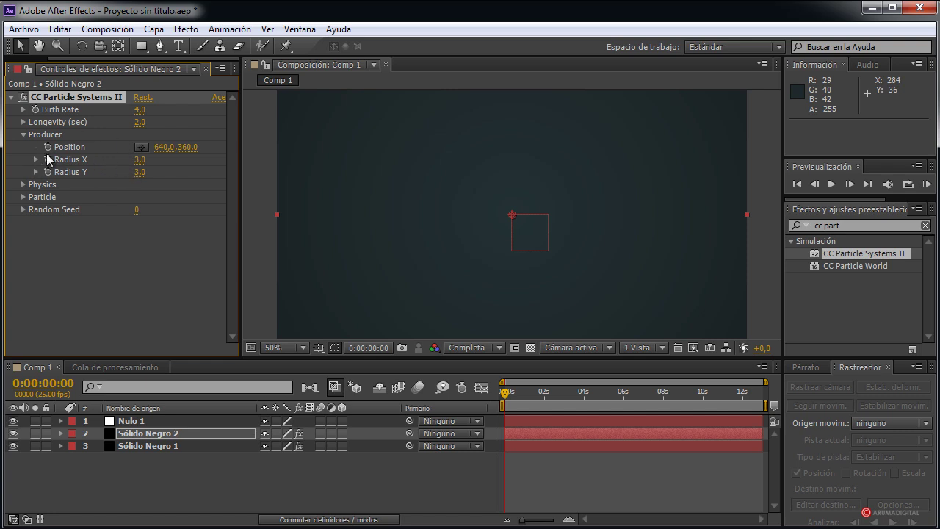
left_click(140, 159)
type("0,")
type("2")
key("Return")
left_click(141, 172)
type("0,2")
key("Return")
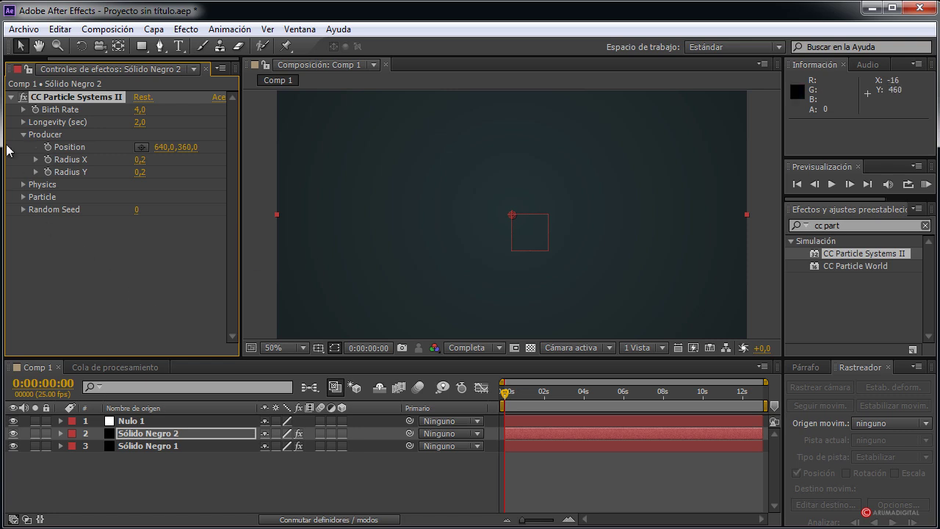
left_click(23, 134)
Step: Set the particle Physics Animation to Direction with Velocity 0
left_click(23, 147)
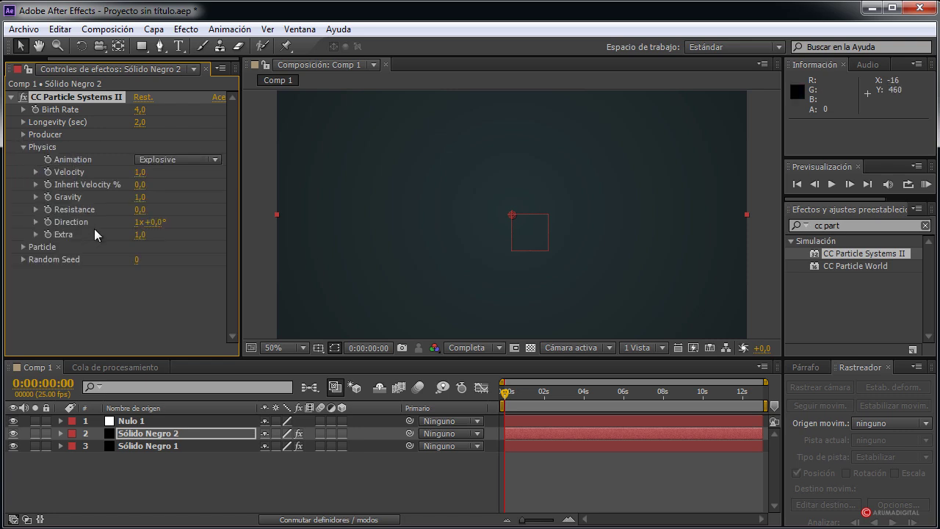
left_click(177, 158)
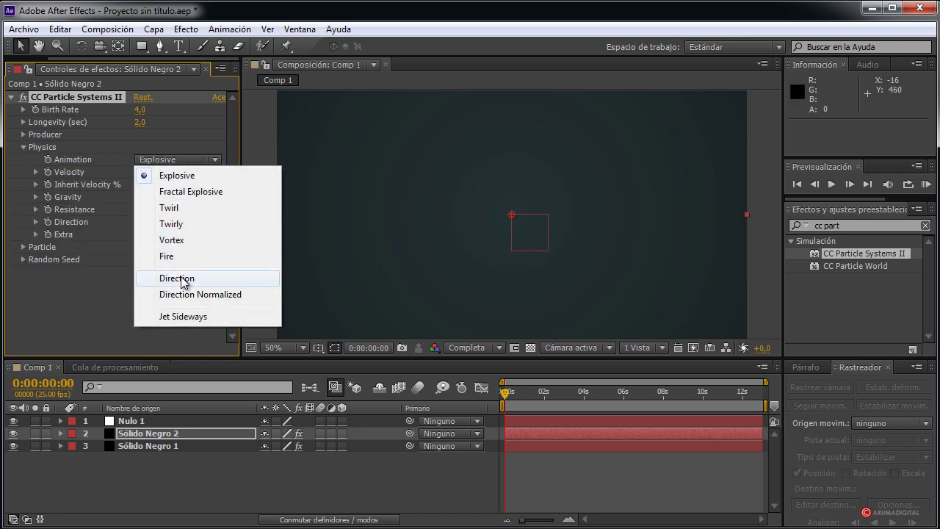
left_click(174, 282)
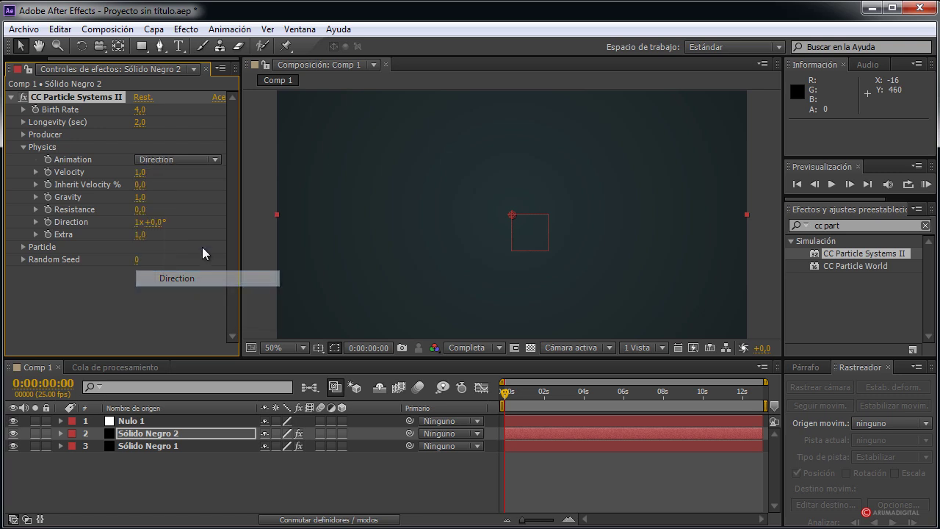
left_click(144, 172)
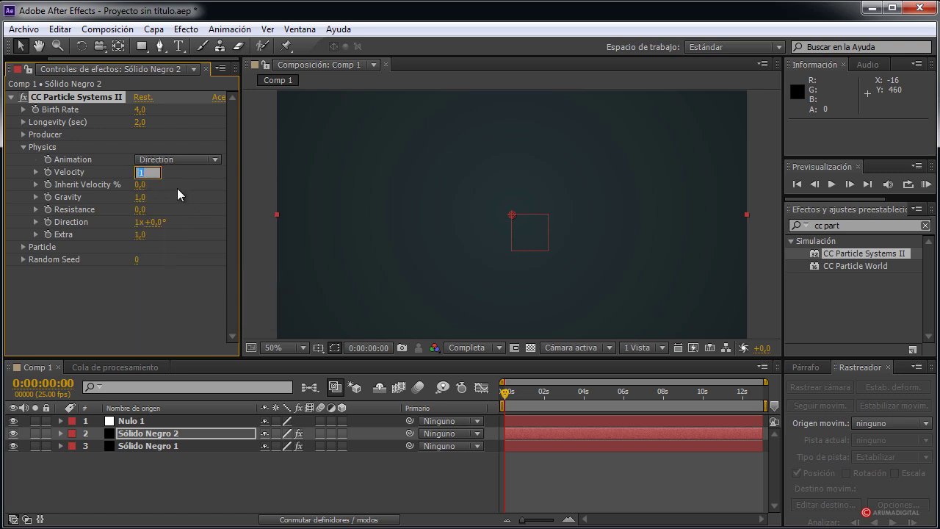
type("0")
key("Return")
Step: Set Gravity to 0,3, Direction to 0x+0,0° and Extra to 0,3
left_click(141, 197)
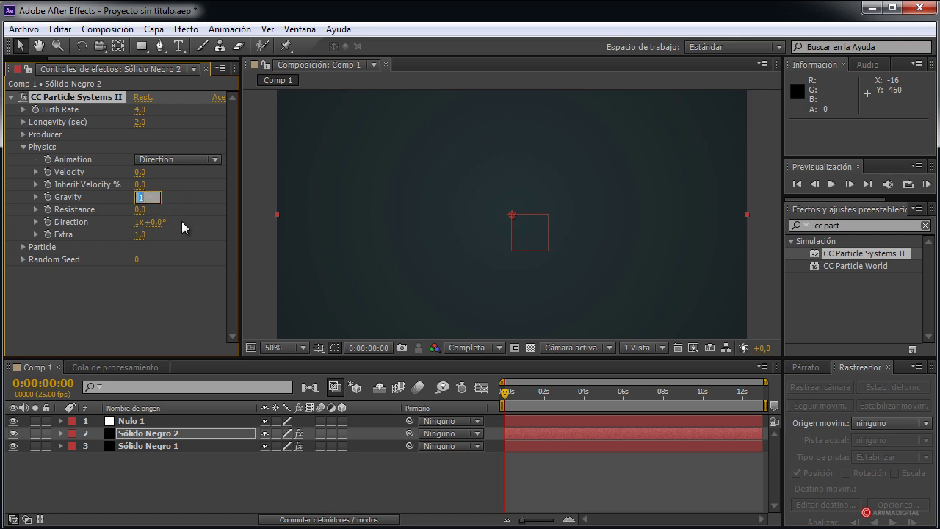
type("0,3")
key("Return")
left_click(155, 243)
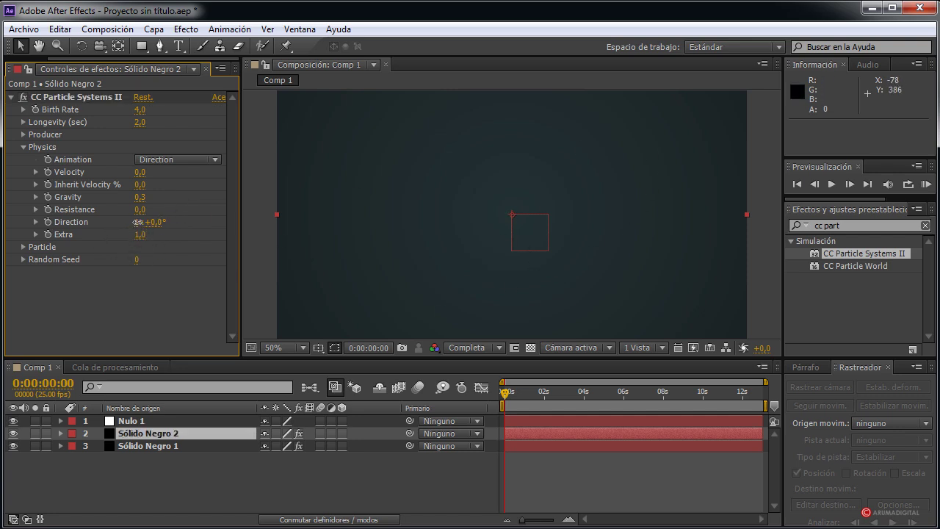
left_click(137, 222)
key("Return")
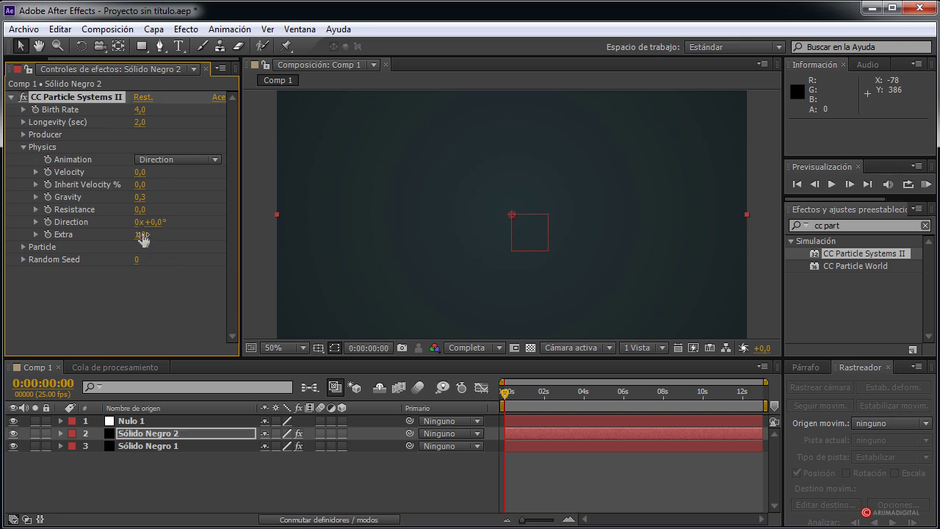
left_click(139, 236)
type("0,")
type("3")
key("Return")
left_click(21, 152)
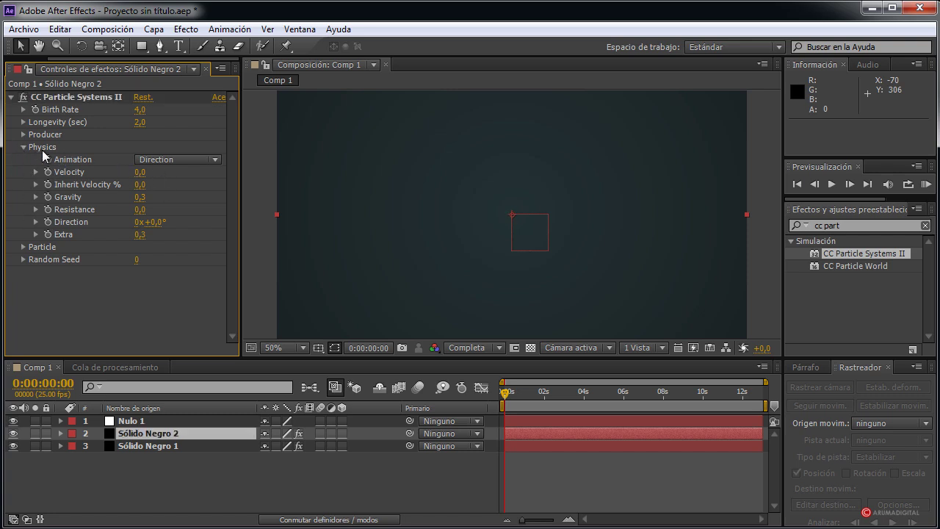
Step: Lower the Line particles' Max Opacity from 75,0% to 11,0%, then collapse the effect
left_click(24, 148)
left_click(23, 159)
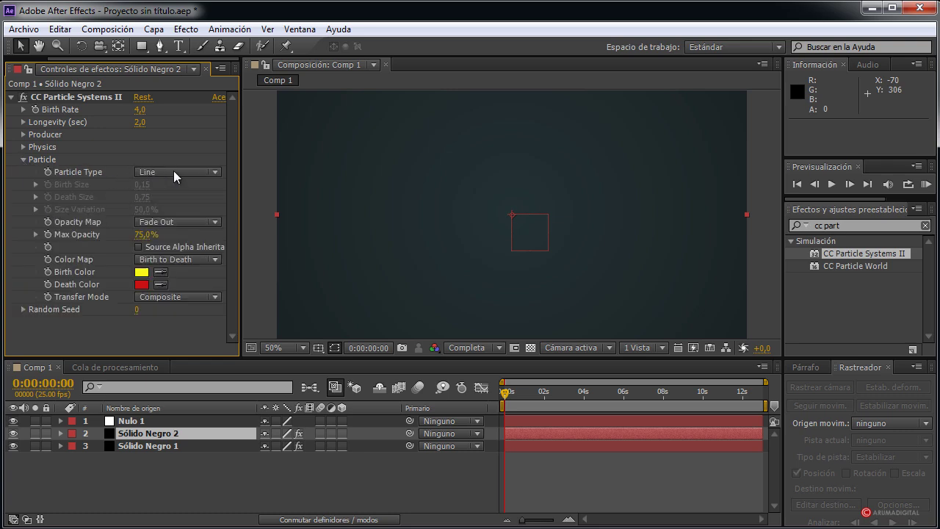
mouse_move(144, 235)
left_mouse_down()
mouse_move(80, 235)
mouse_move(88, 235)
left_mouse_up()
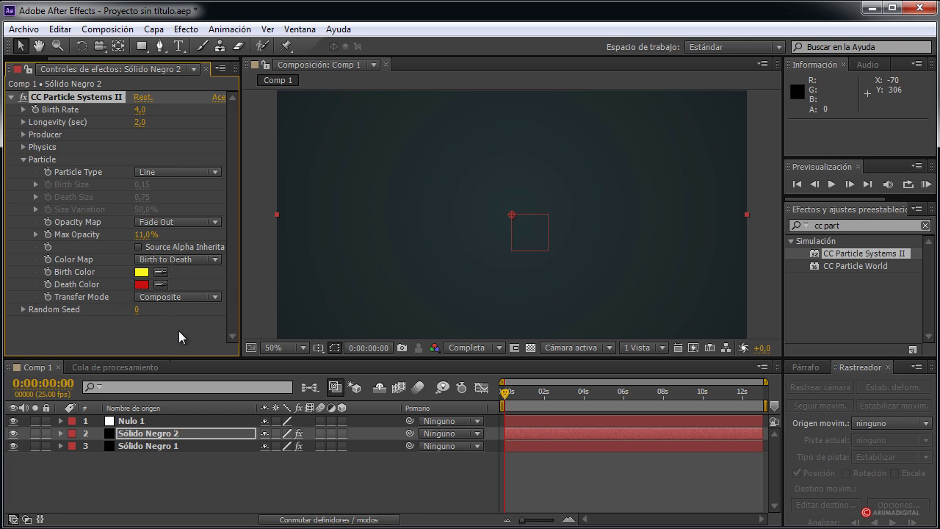
left_click(23, 161)
left_click(10, 97)
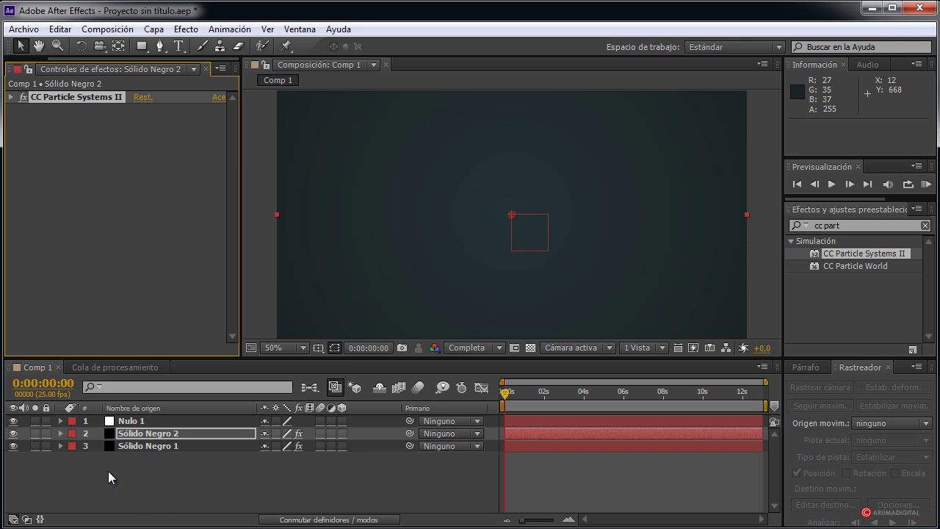
Step: Check the particle Birth Rate and Producer settings, and show Nulo 1's Position property
left_click(152, 435)
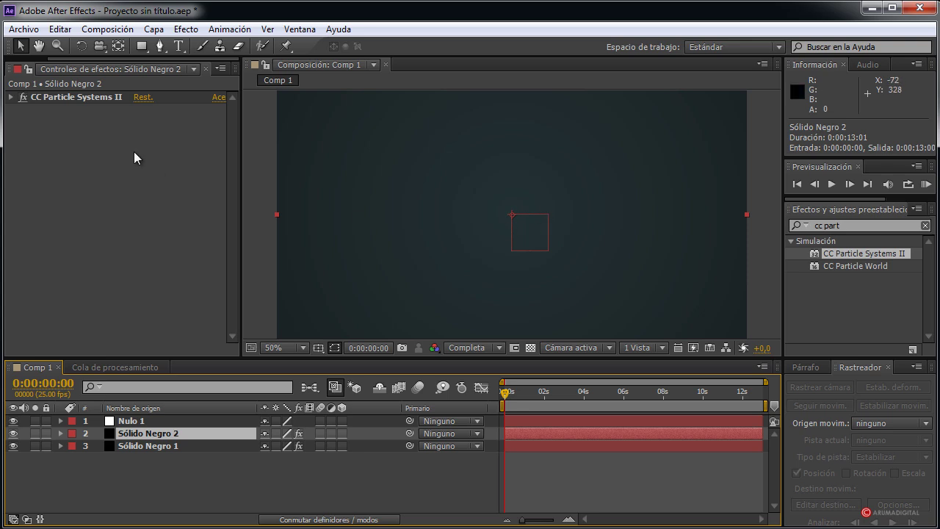
left_click(11, 97)
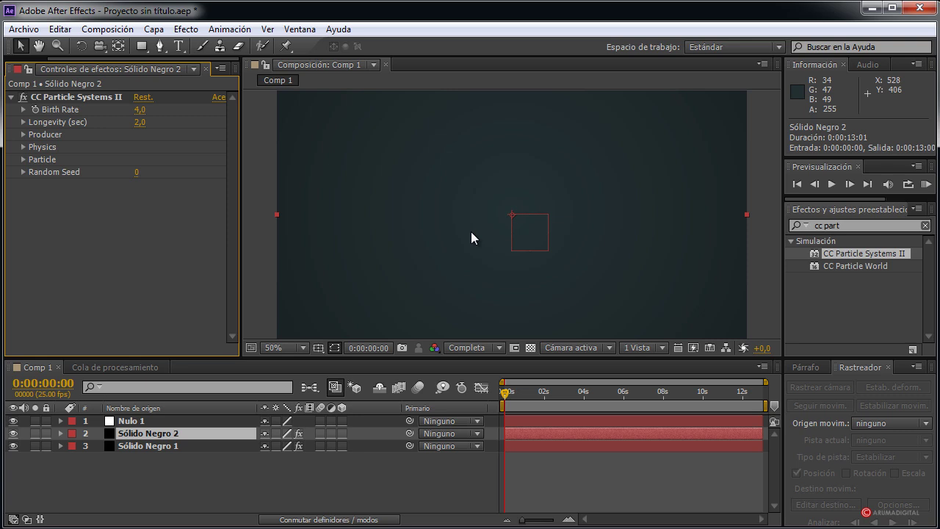
left_click(21, 110)
left_click(140, 420)
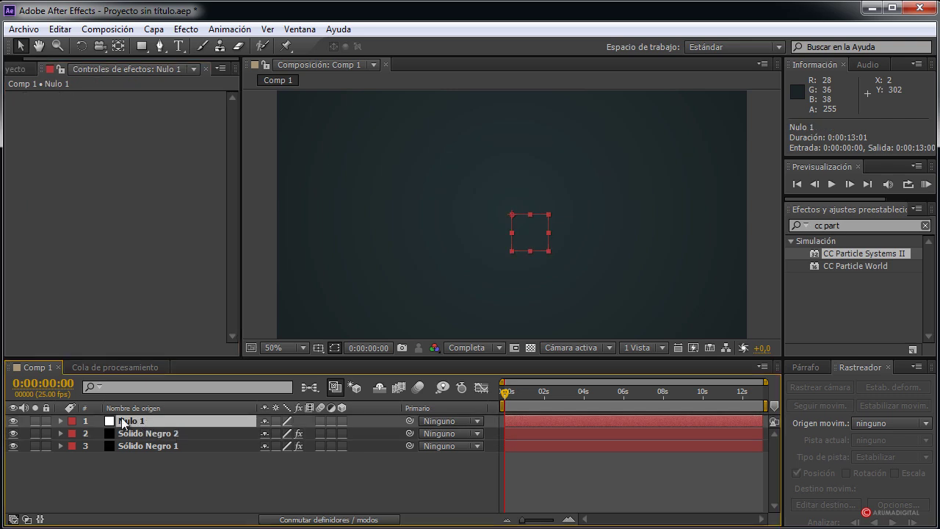
key("p")
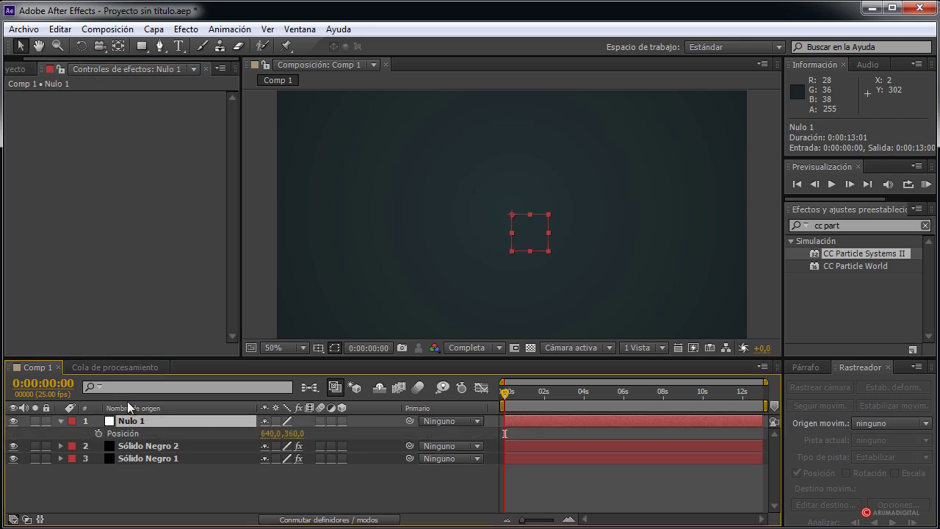
left_click(154, 444)
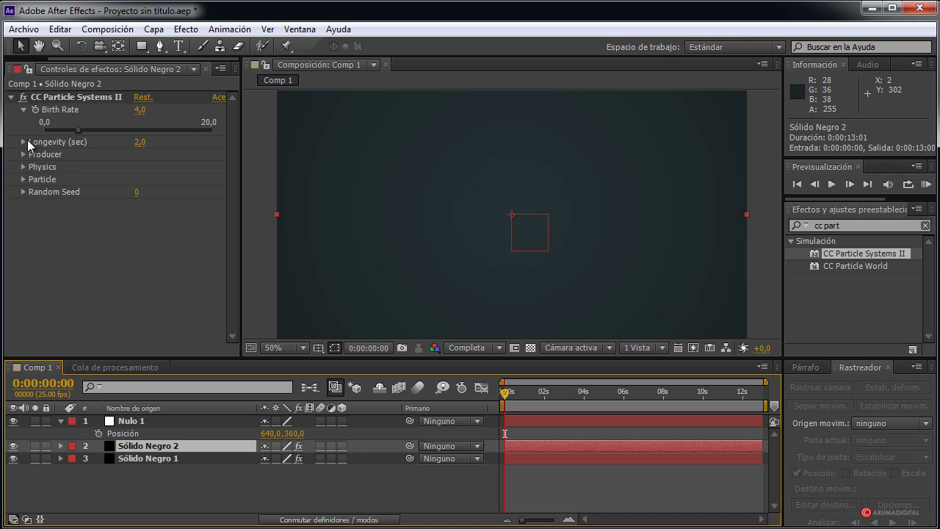
left_click(23, 108)
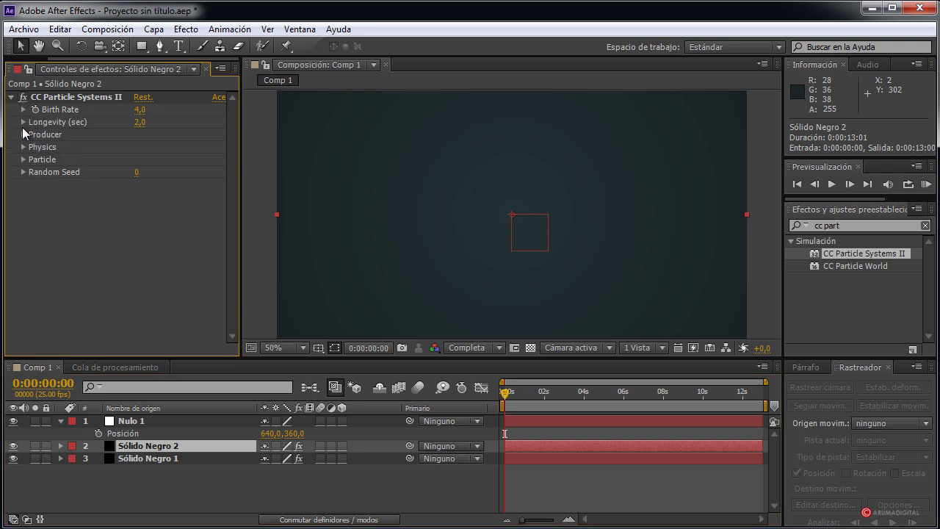
left_click(24, 134)
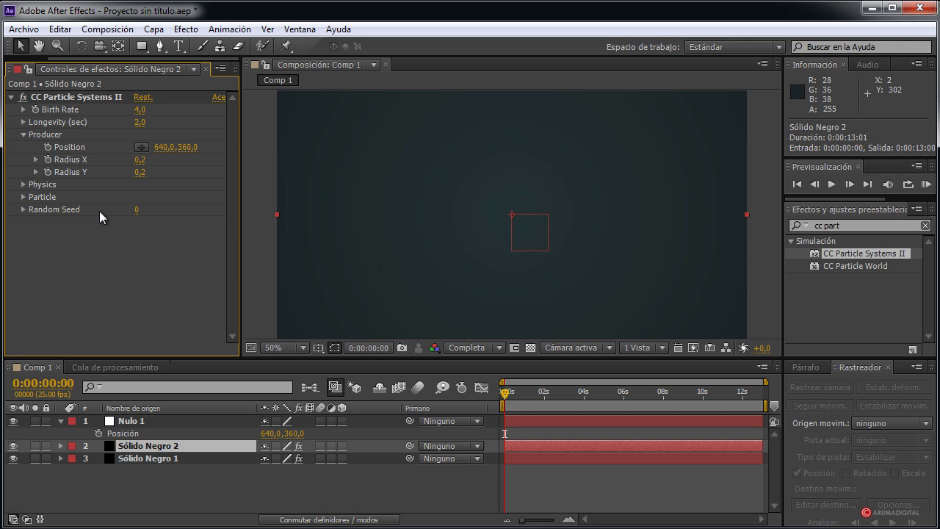
Step: Add an expression linking Sólido Negro 2's Producer Position to Nulo 1's Position via pick whip
left_click(47, 148, "alt")
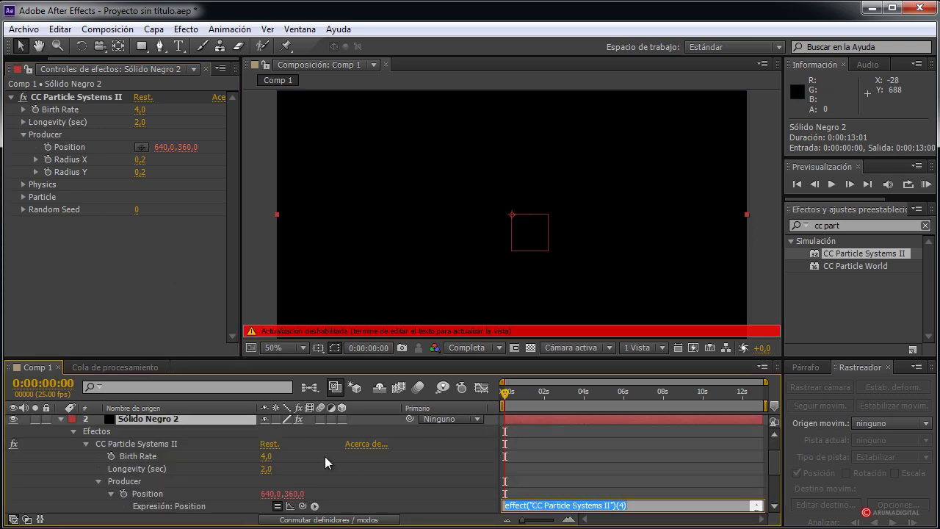
scroll(316, 467, "down", 2)
left_click(292, 483)
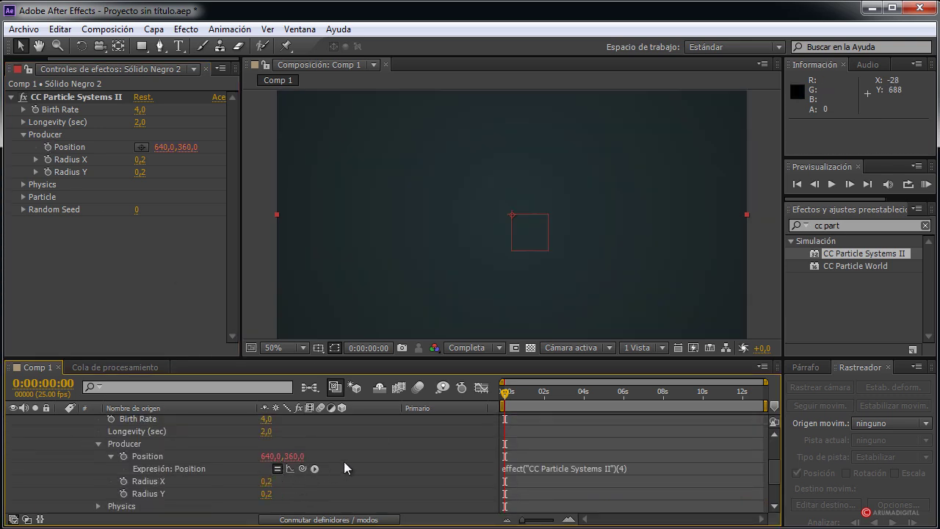
scroll(344, 462, "up", 3)
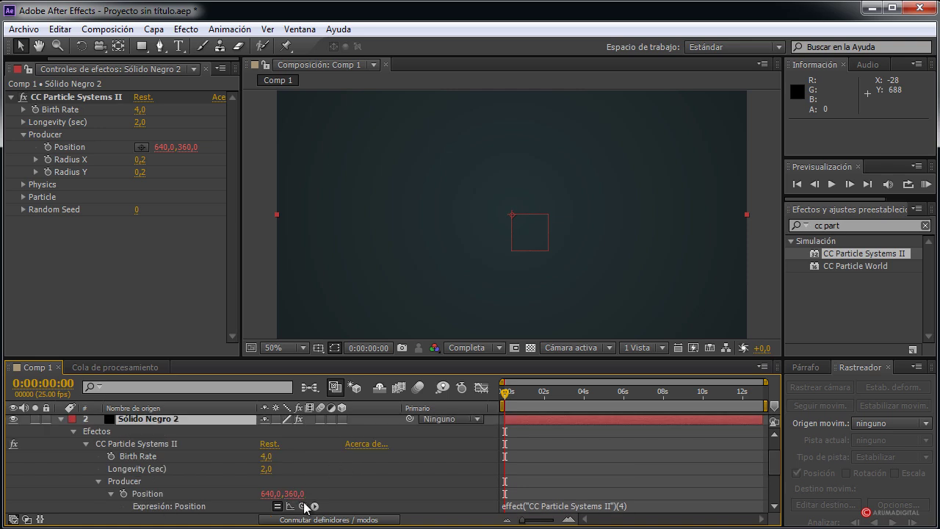
mouse_move(304, 505)
left_mouse_down()
mouse_move(208, 425)
mouse_move(133, 434)
left_mouse_up()
key("ctrl+alt+shift+y")
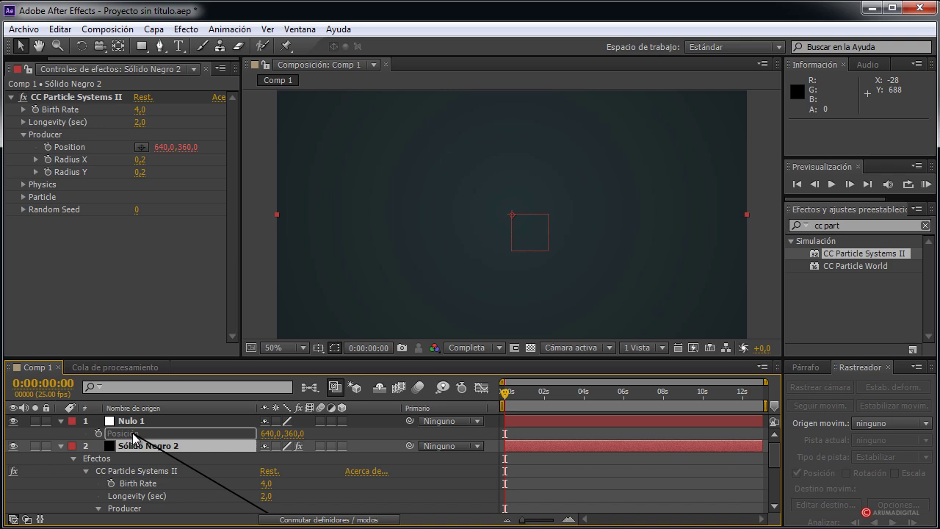
left_click_drag(133, 434, 132, 432)
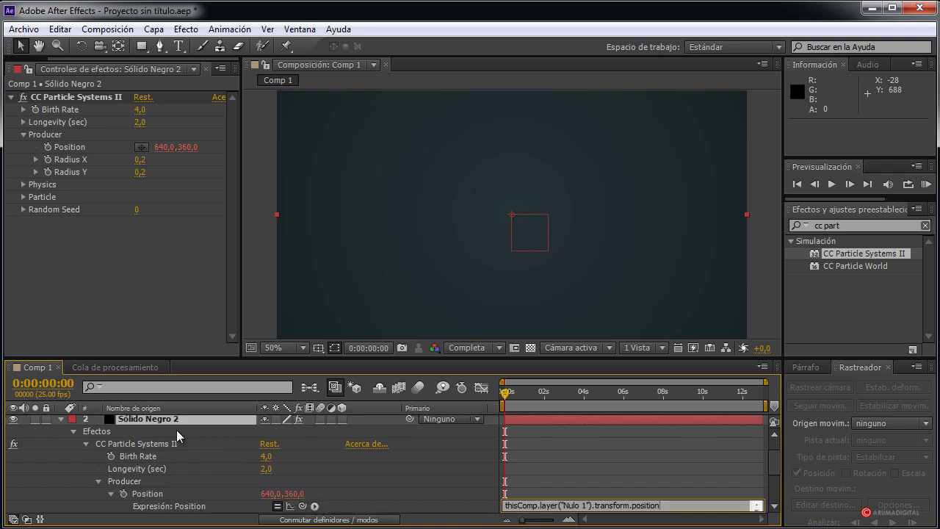
scroll(252, 451, "up", 2)
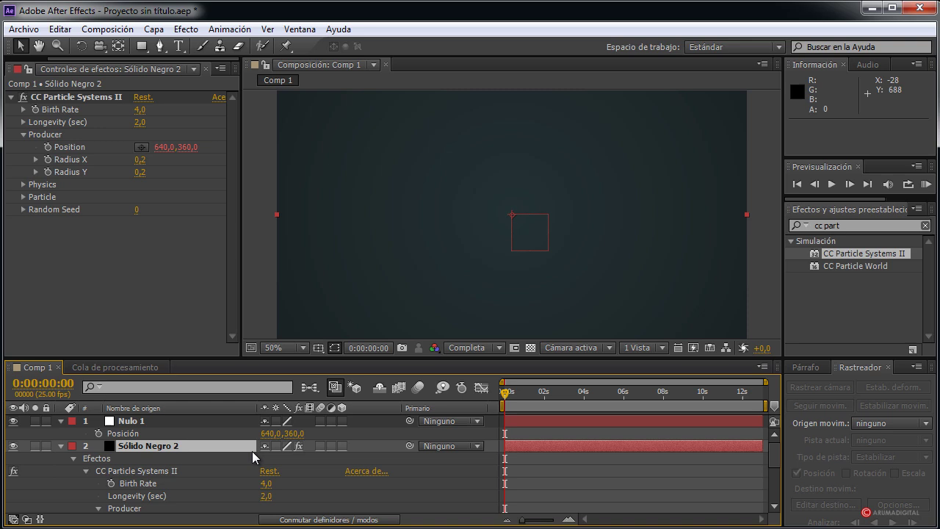
left_click(61, 446)
left_click(153, 433)
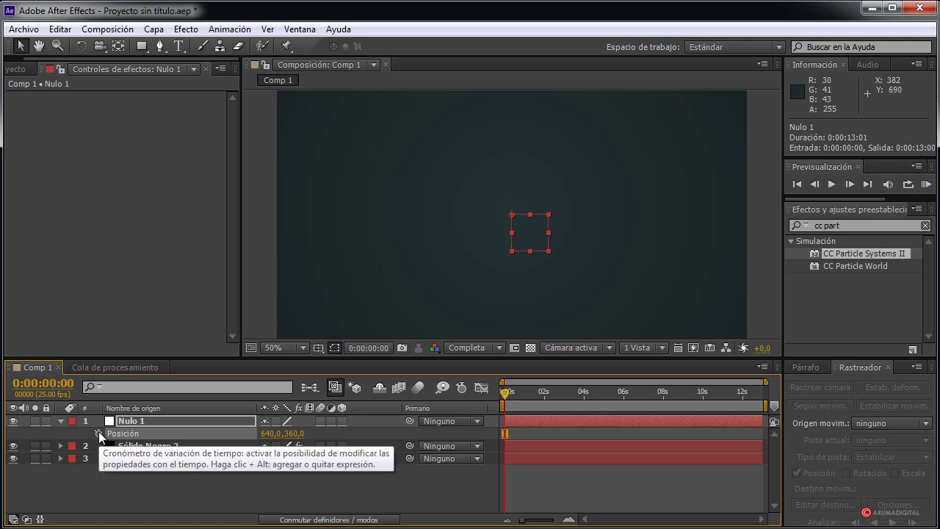
Step: Add a wiggle(1,500) expression to Nulo 1's Position and scrub to watch the trail
left_click(99, 434, "alt")
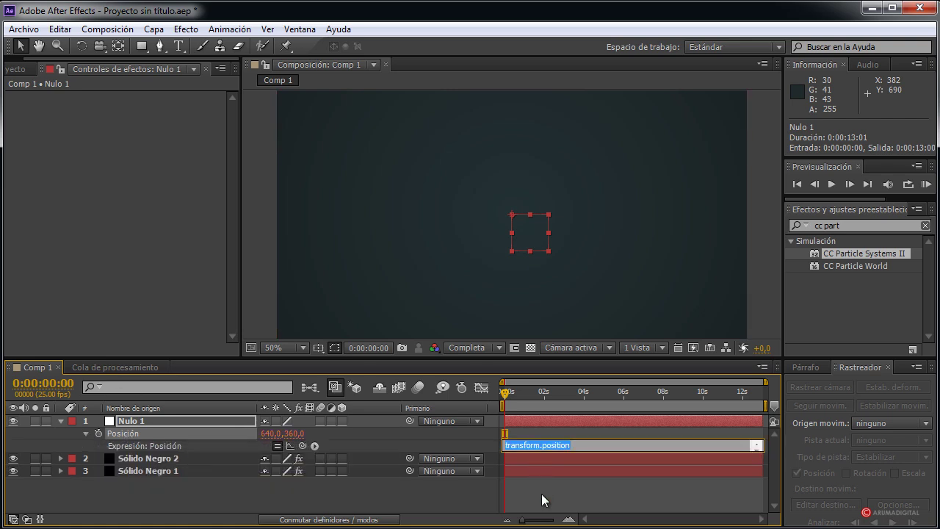
type("wiggle")
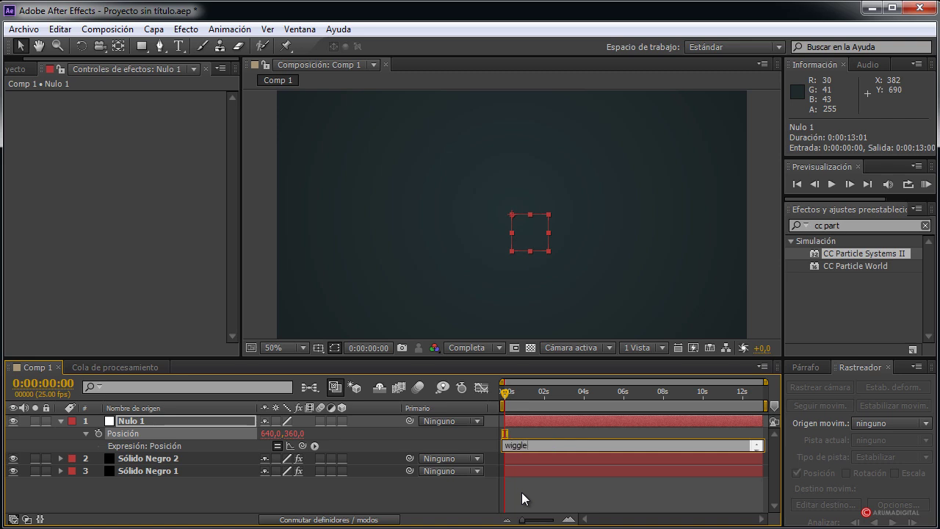
type("(1")
type(",")
type("500)")
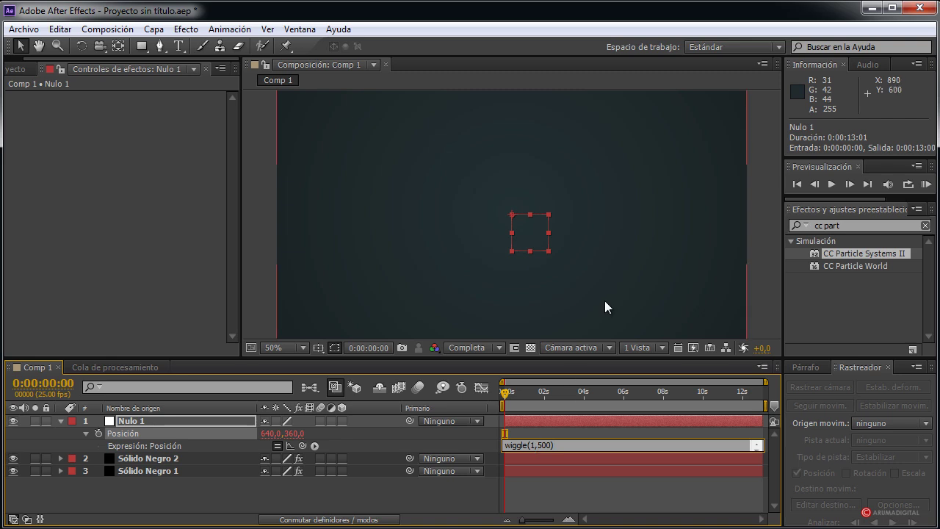
left_click(748, 273)
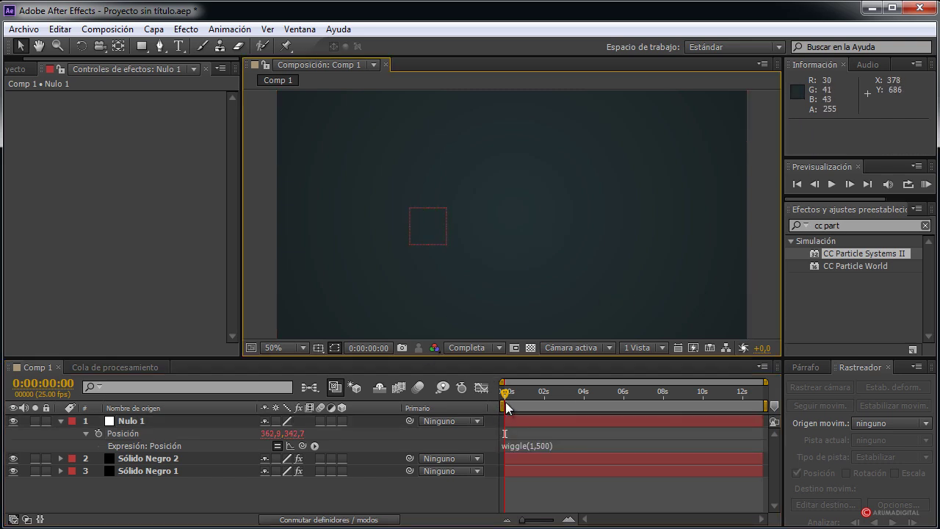
key("comma")
key("period")
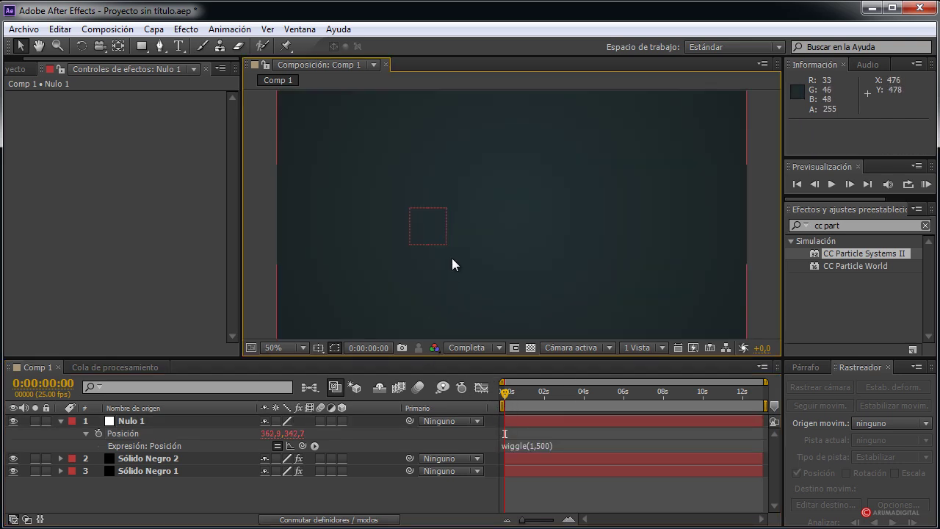
mouse_move(507, 392)
left_mouse_down()
mouse_move(656, 394)
mouse_move(722, 384)
left_mouse_up()
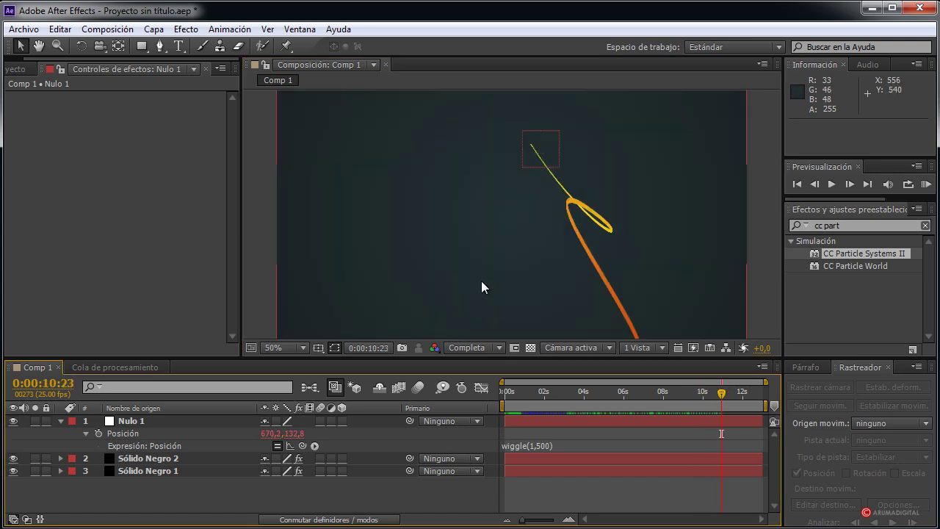
Step: Scrub to 0:00:04:11 to review the trail and collapse Nulo 1's properties
scroll(517, 276, "up", 1)
scroll(516, 277, "down", 1)
mouse_move(714, 397)
left_mouse_down()
mouse_move(554, 399)
mouse_move(635, 389)
mouse_move(540, 383)
mouse_move(593, 388)
left_mouse_up()
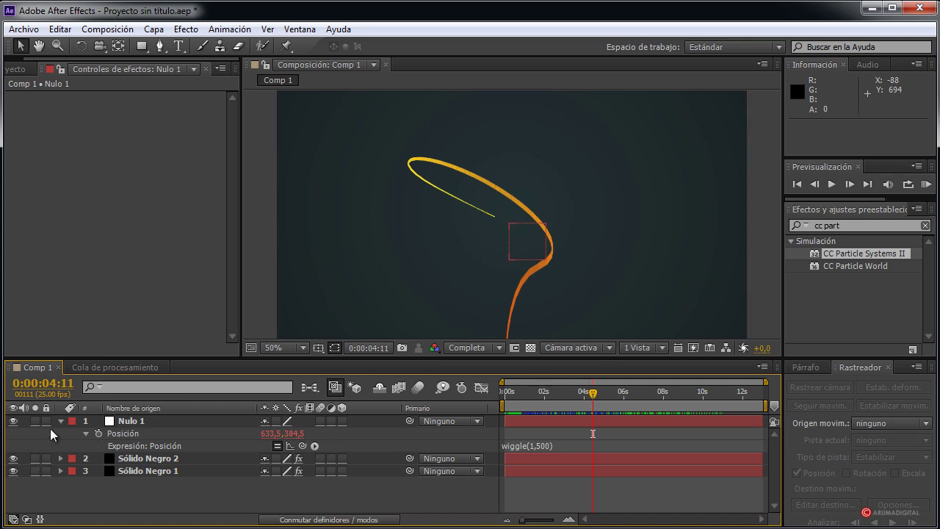
left_click(61, 421)
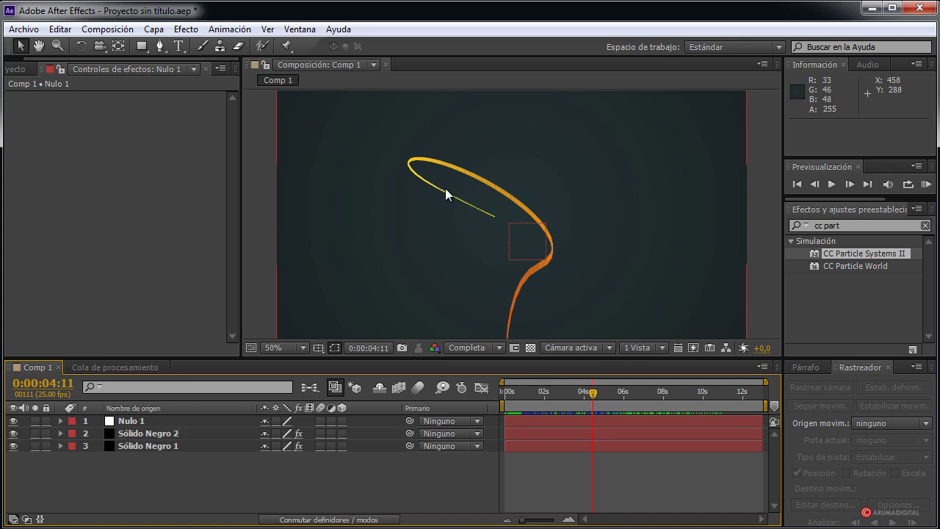
Step: Select Sólido Negro 2 to show its particle settings in Effect Controls
key("period")
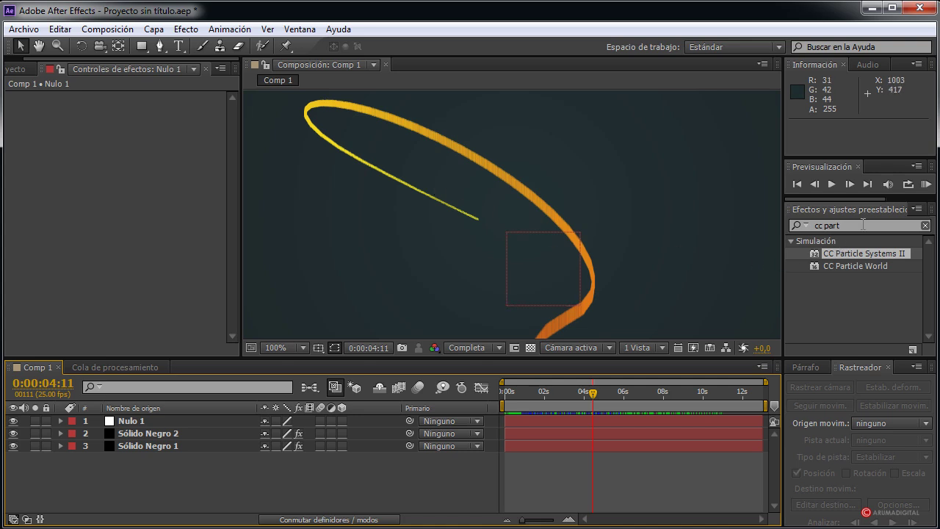
key("ctrl+5")
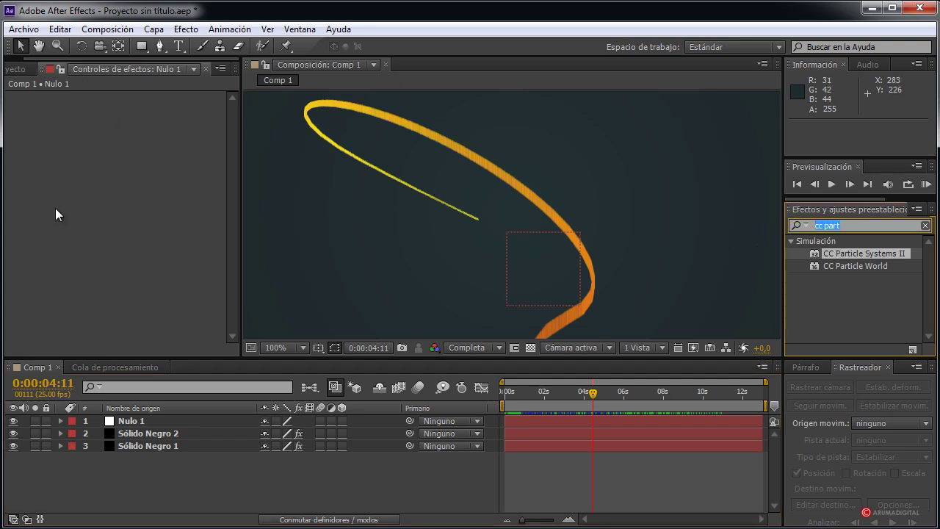
left_click(148, 434)
key("comma")
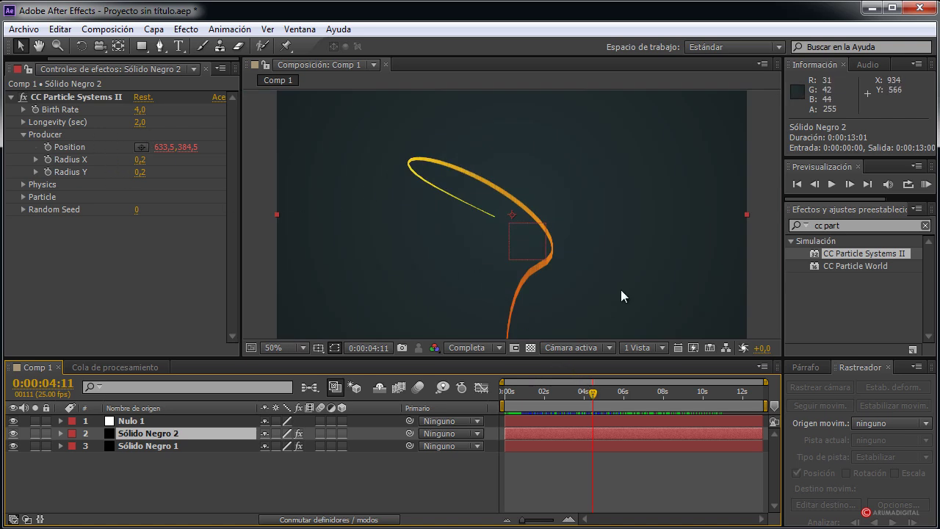
Step: Shorten particle Longevity to 1,2 seconds, preview it, and search effects for 'resplandor'
key("comma")
key("period")
mouse_move(604, 385)
left_mouse_down()
mouse_move(552, 403)
mouse_move(584, 395)
left_mouse_up()
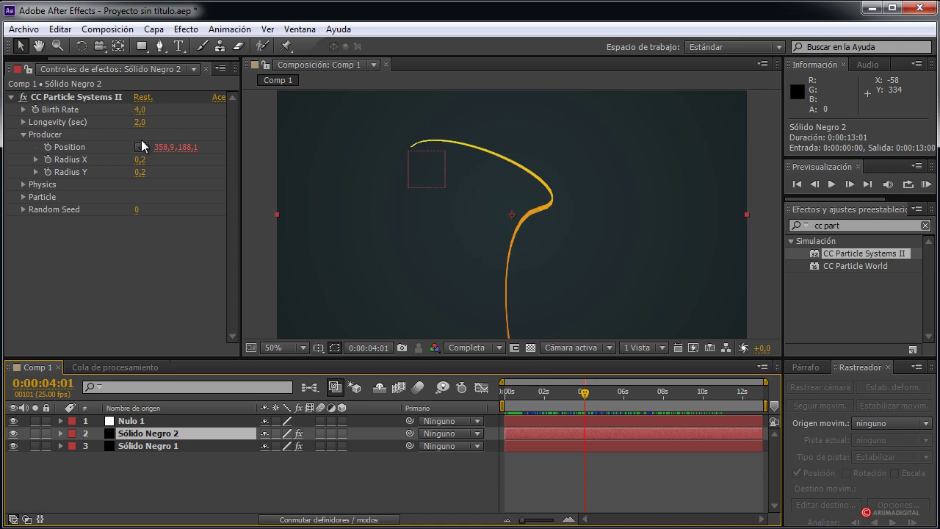
left_click_drag(142, 123, 76, 120)
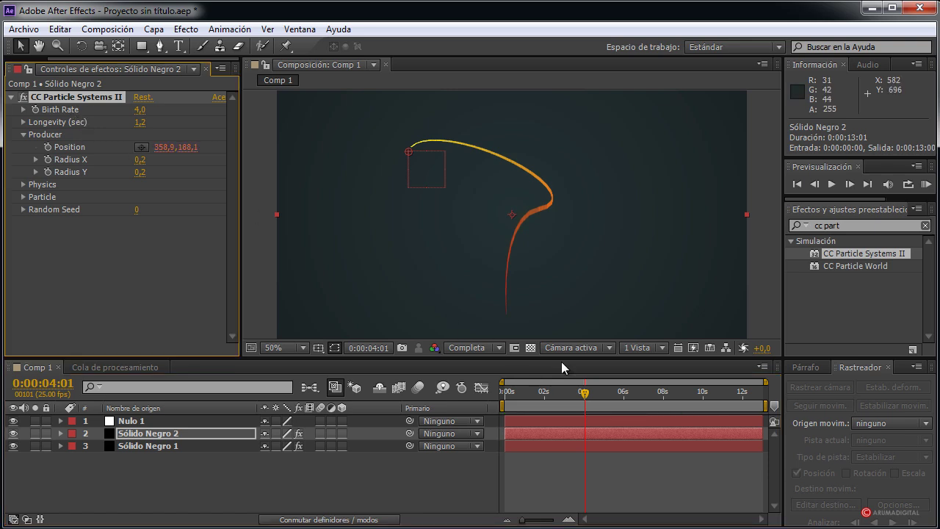
mouse_move(592, 393)
left_mouse_down()
mouse_move(542, 398)
mouse_move(659, 387)
mouse_move(533, 384)
mouse_move(545, 385)
left_mouse_up()
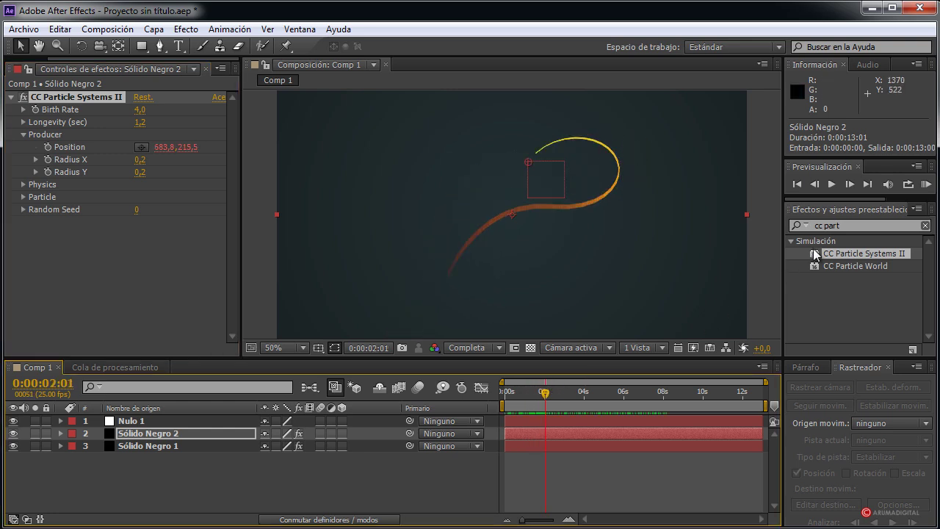
type("res")
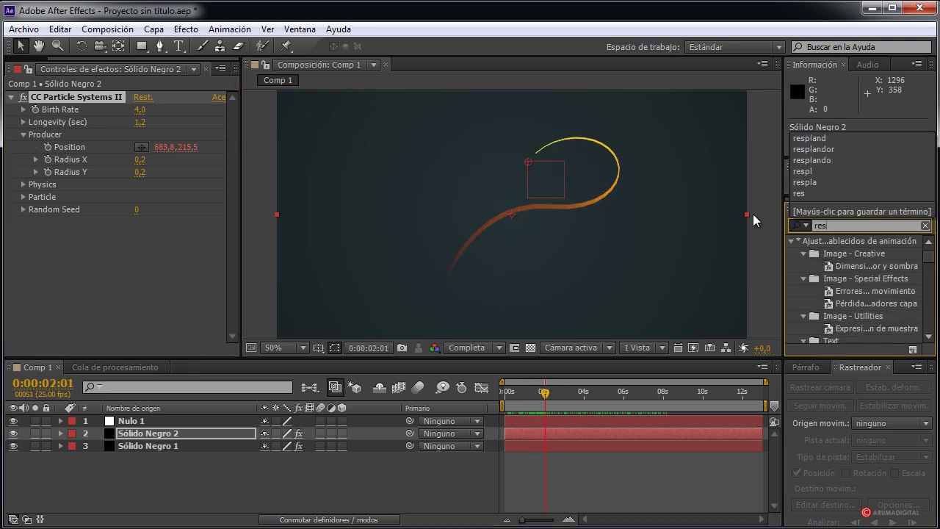
type("plandor")
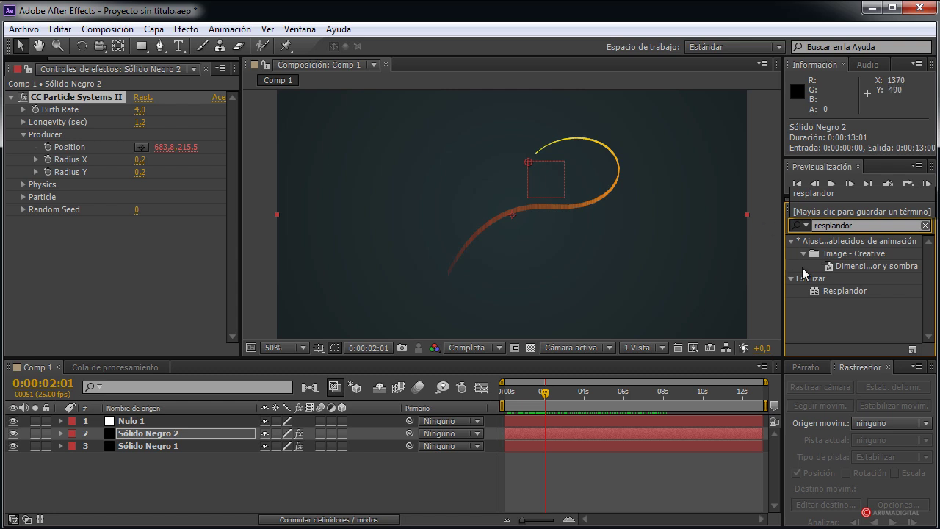
Step: Apply the Resplandor glow effect to Sólido Negro 2
mouse_move(843, 290)
left_mouse_down()
mouse_move(86, 247)
mouse_move(149, 440)
left_mouse_up()
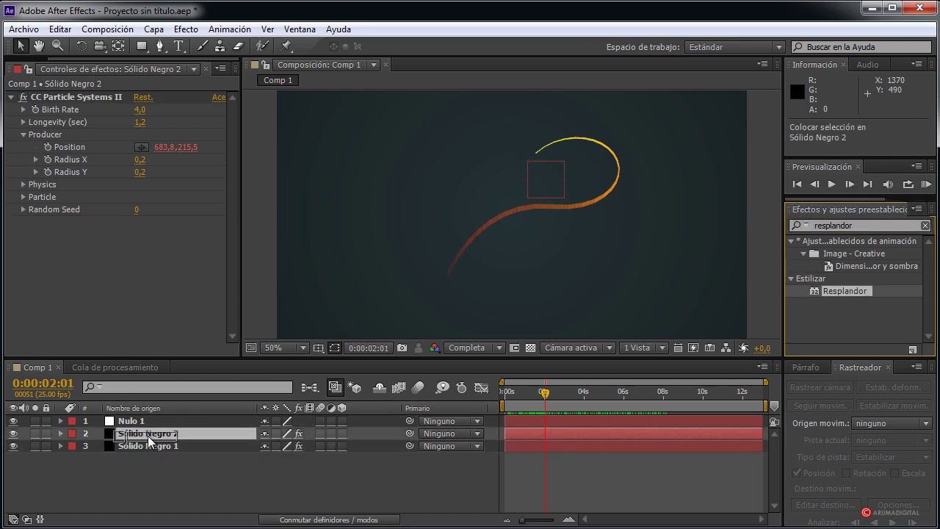
key("period")
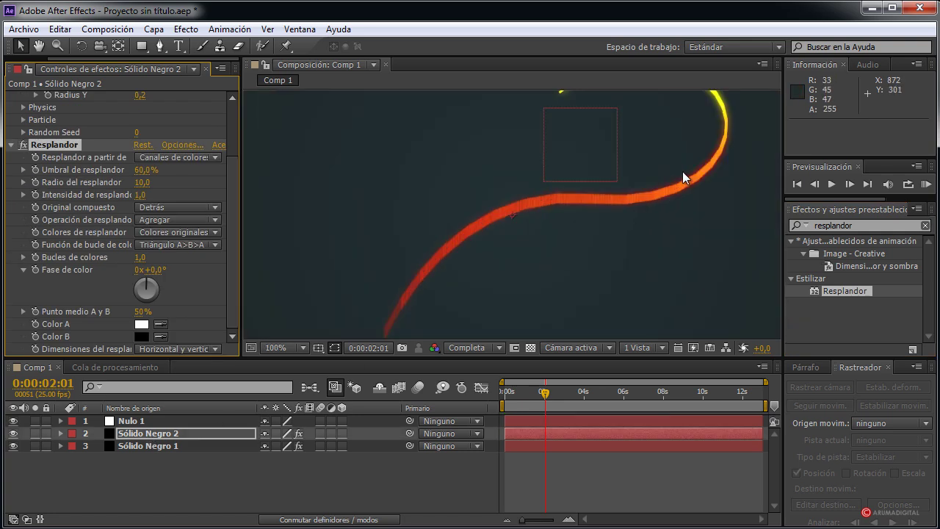
Step: Set Resplandor's threshold to 51,8%, radius 21 and intensity 3,1, previewing the glowing trail
left_click_drag(682, 172, 633, 262)
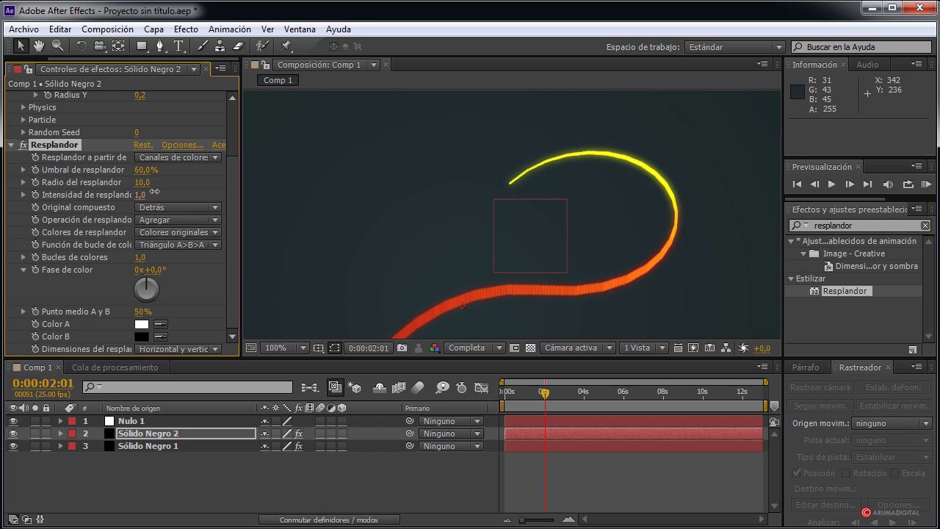
left_click_drag(141, 196, 188, 197)
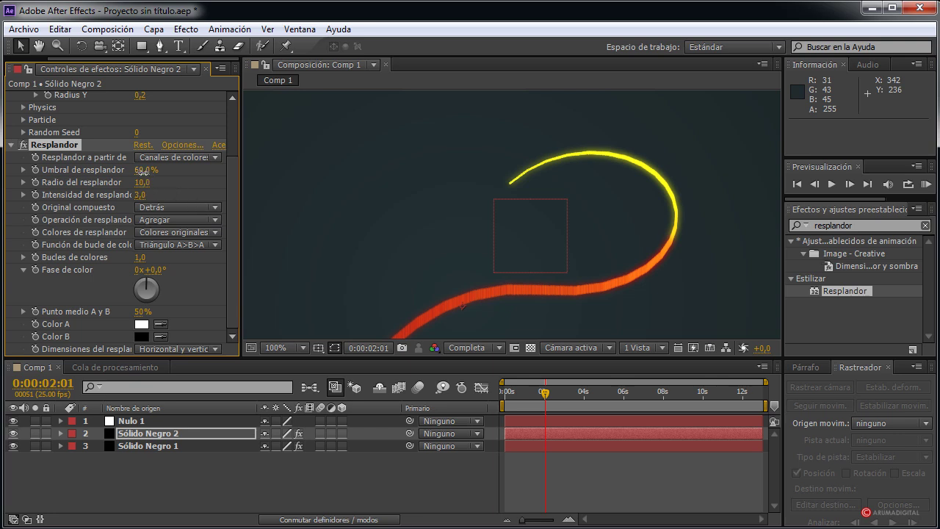
mouse_move(144, 170)
left_mouse_down()
mouse_move(133, 172)
mouse_move(153, 179)
mouse_move(126, 182)
left_mouse_up()
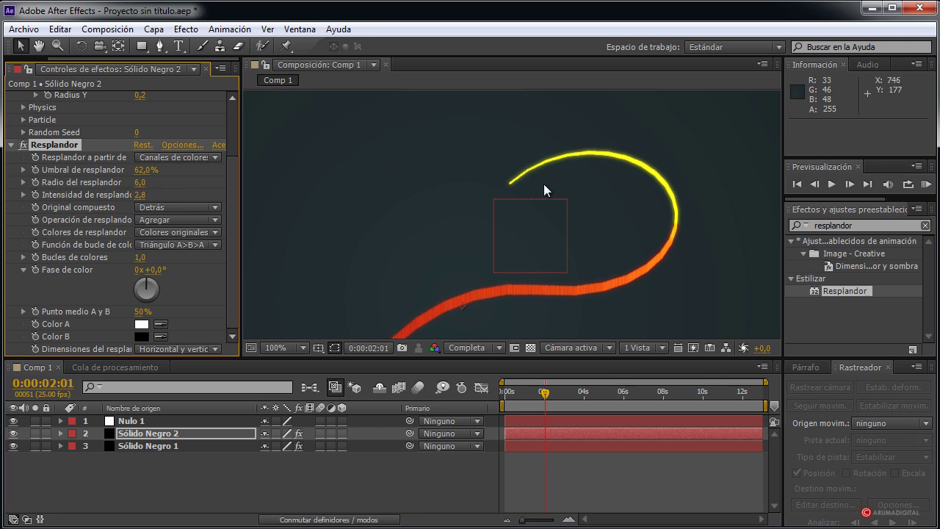
scroll(512, 203, "down", 2)
key("period")
scroll(274, 210, "down", 2)
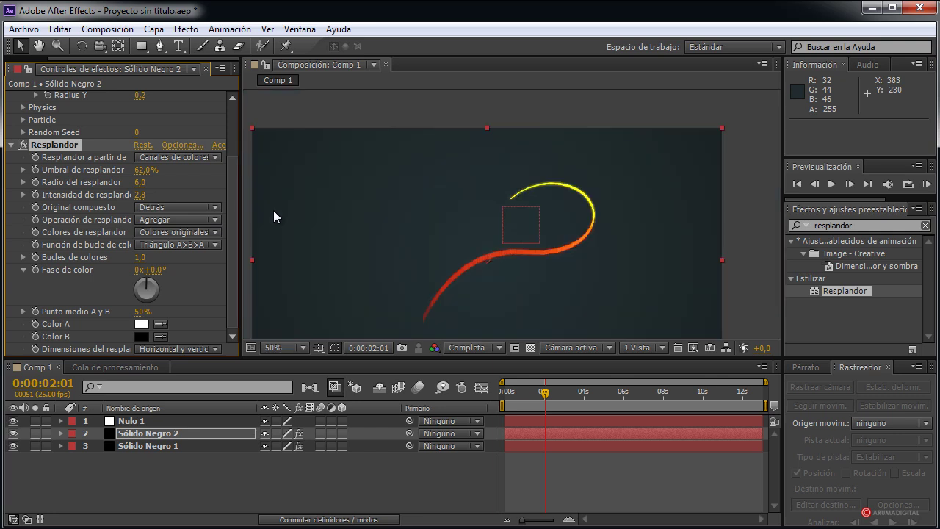
key("period")
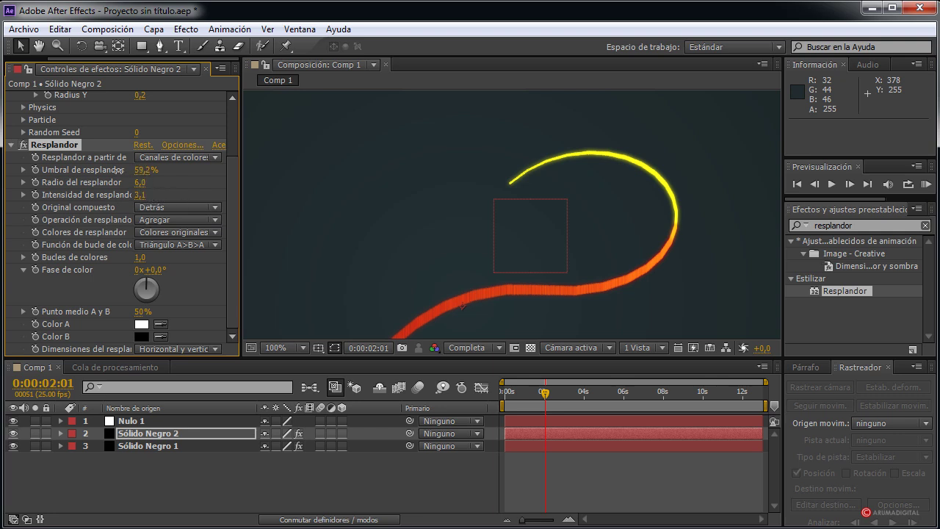
left_click_drag(120, 170, 152, 182)
key("comma")
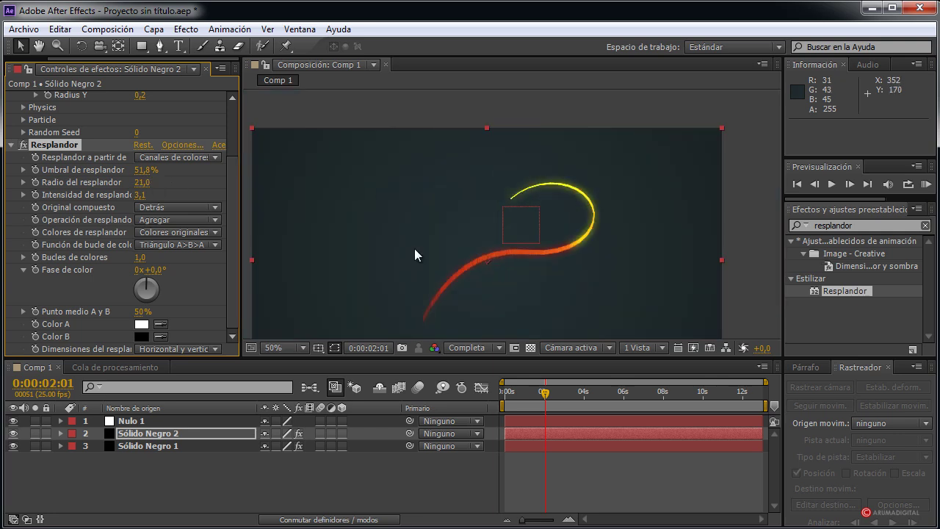
key("Page_Up")
key("Page_Up")
left_click_drag(528, 400, 594, 395)
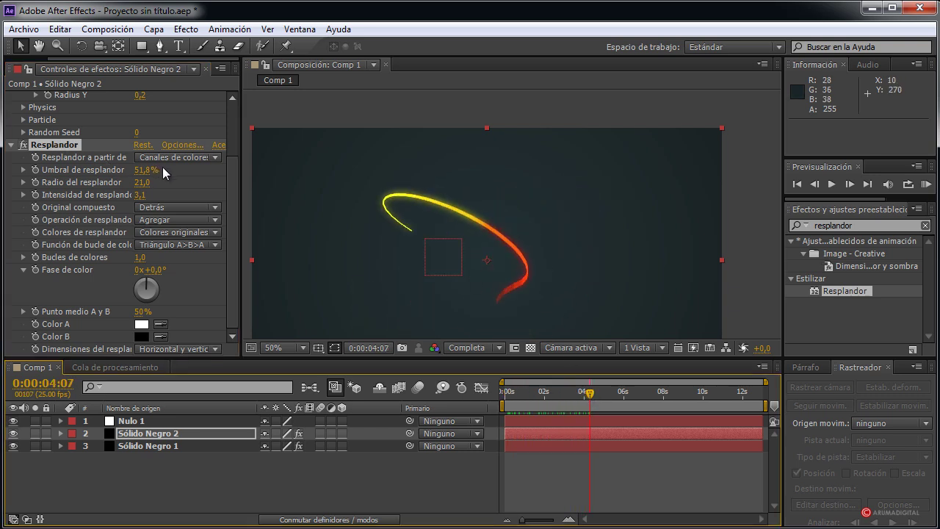
left_click_drag(232, 206, 240, 123)
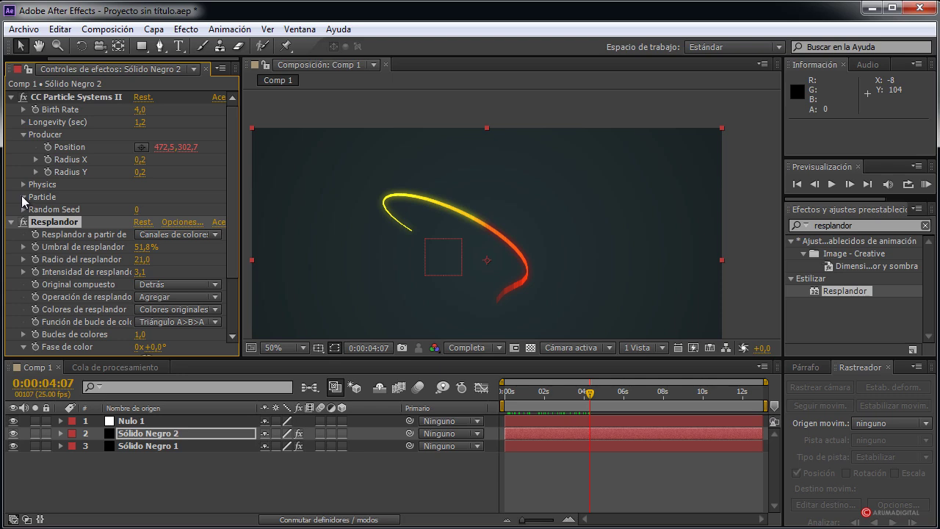
Step: Set the CC Particle Systems II Death Color to dark orange-brown 755518
left_click(24, 197)
scroll(144, 279, "down", 1)
left_click(141, 289)
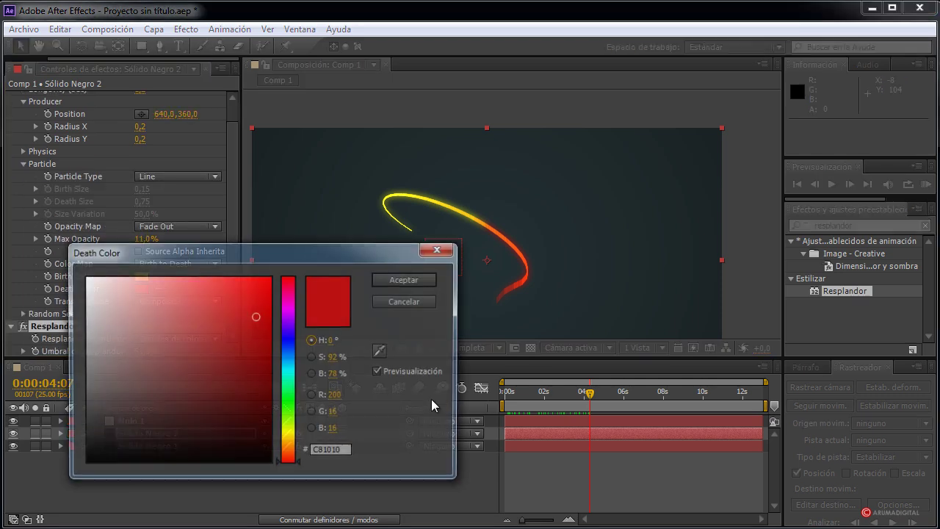
left_click_drag(288, 403, 291, 414)
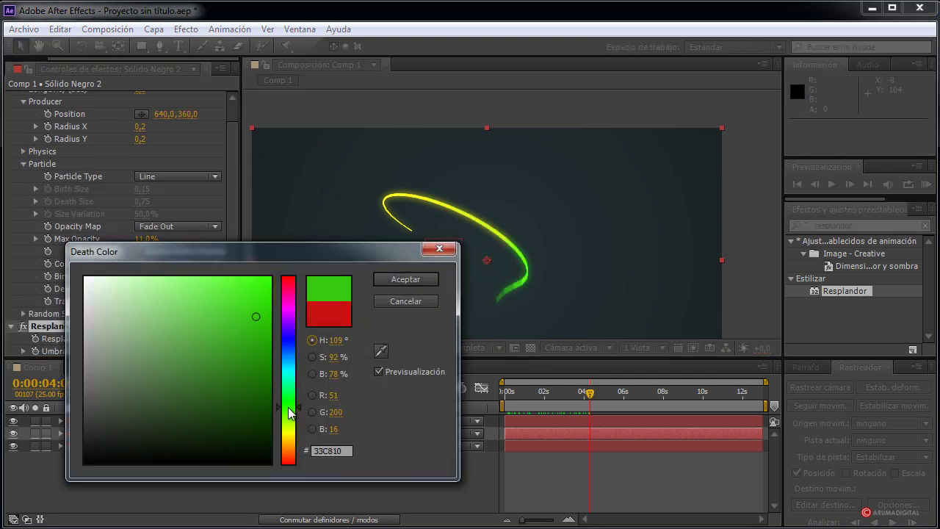
left_click_drag(253, 316, 184, 298)
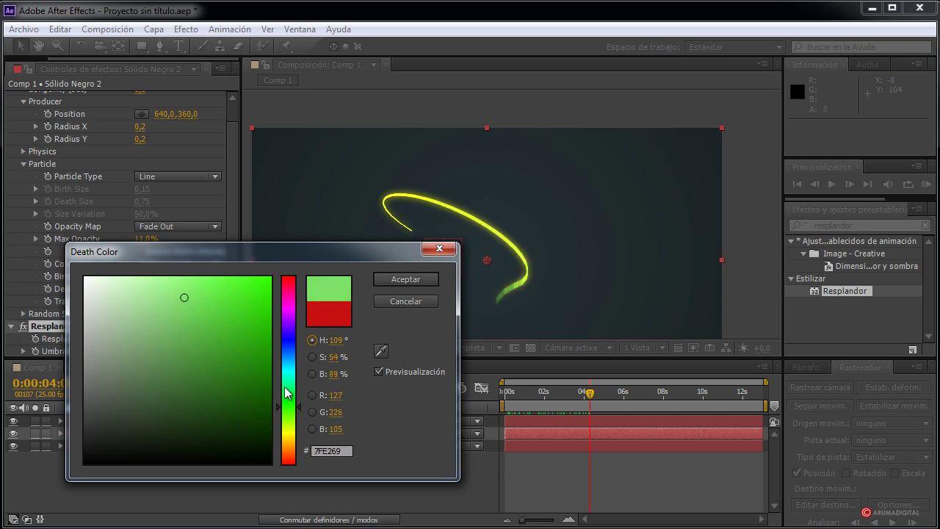
left_click_drag(290, 409, 289, 433)
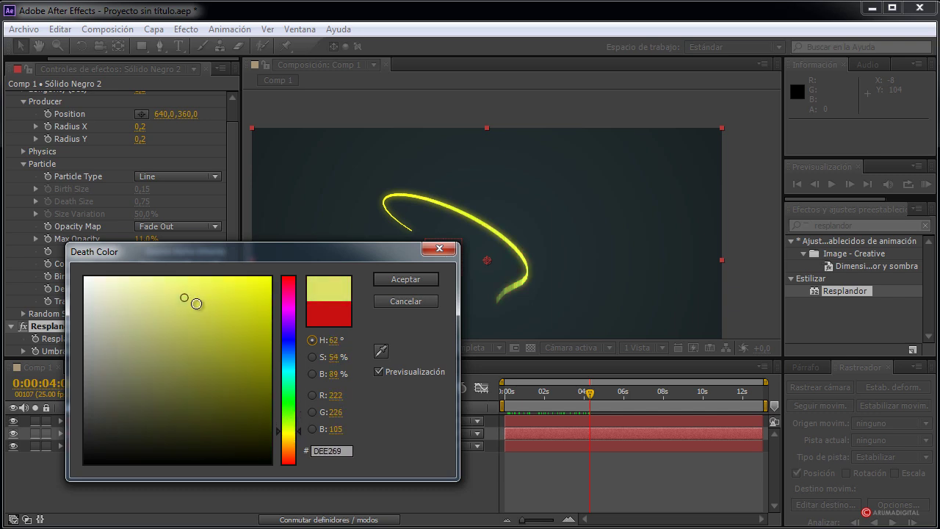
mouse_move(196, 305)
left_mouse_down()
mouse_move(138, 279)
mouse_move(189, 350)
mouse_move(201, 401)
left_mouse_up()
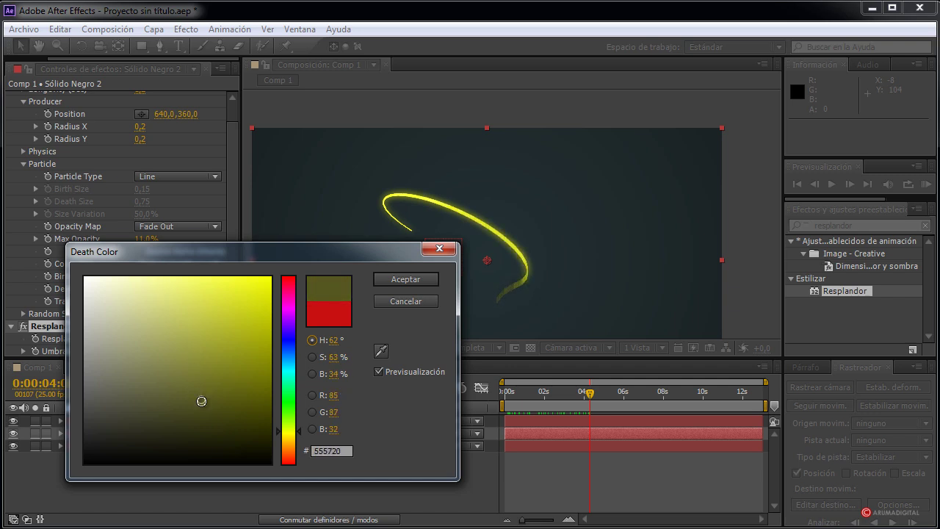
left_click_drag(202, 401, 228, 403)
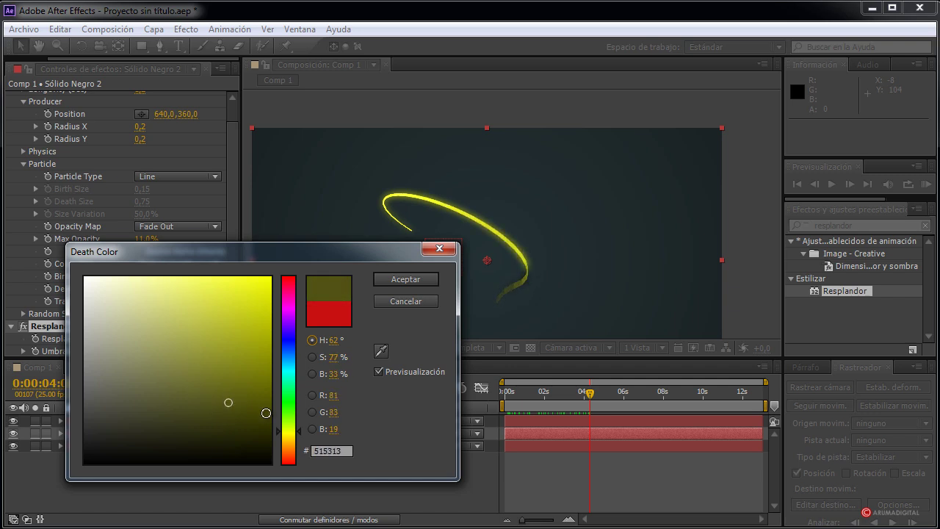
left_click_drag(284, 432, 288, 445)
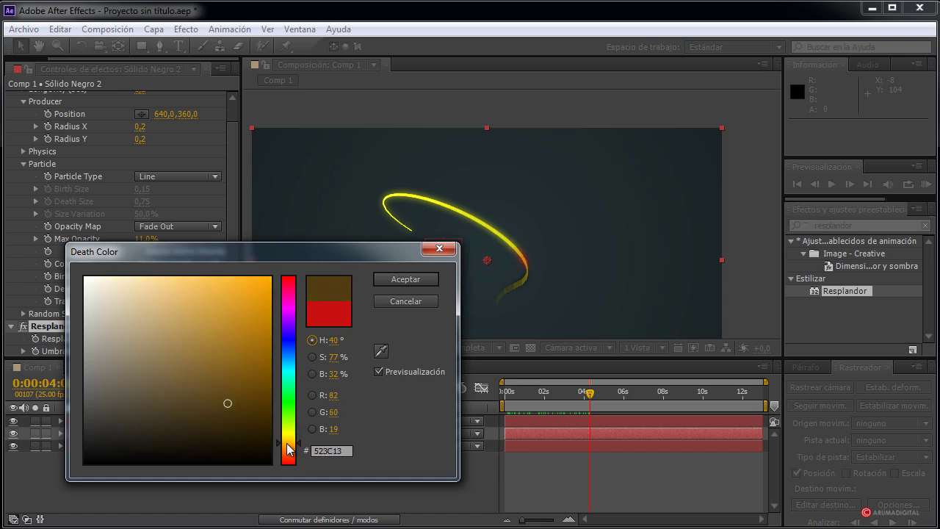
left_click_drag(228, 400, 233, 375)
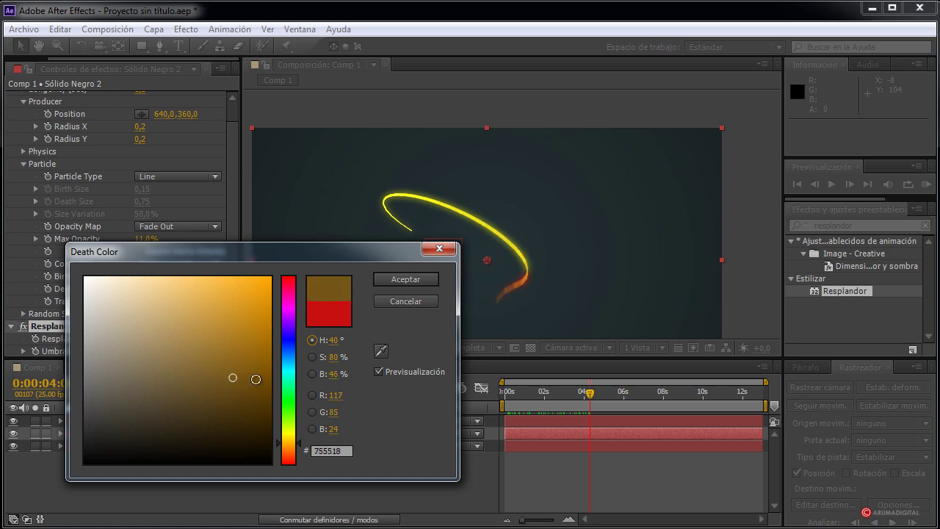
left_click(407, 279)
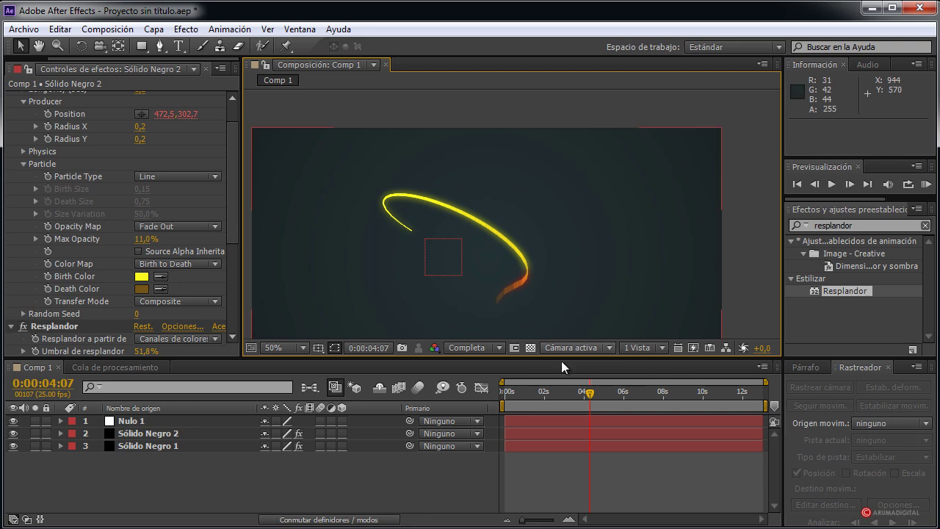
Step: Collapse Particle and Resplandor, zoom to 100%, and drag Producer Radius X to 0,0
mouse_move(588, 400)
left_mouse_down()
mouse_move(507, 400)
mouse_move(557, 399)
mouse_move(544, 398)
left_mouse_up()
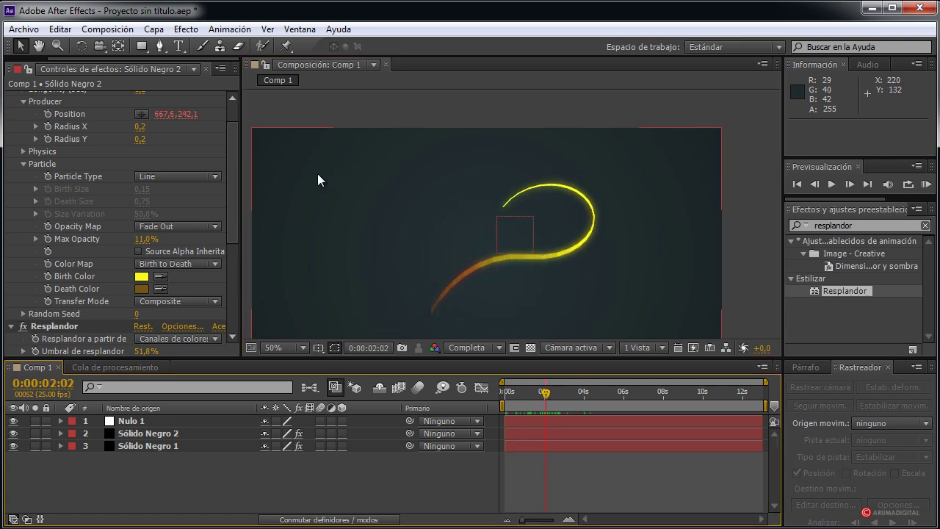
scroll(225, 148, "up", 2)
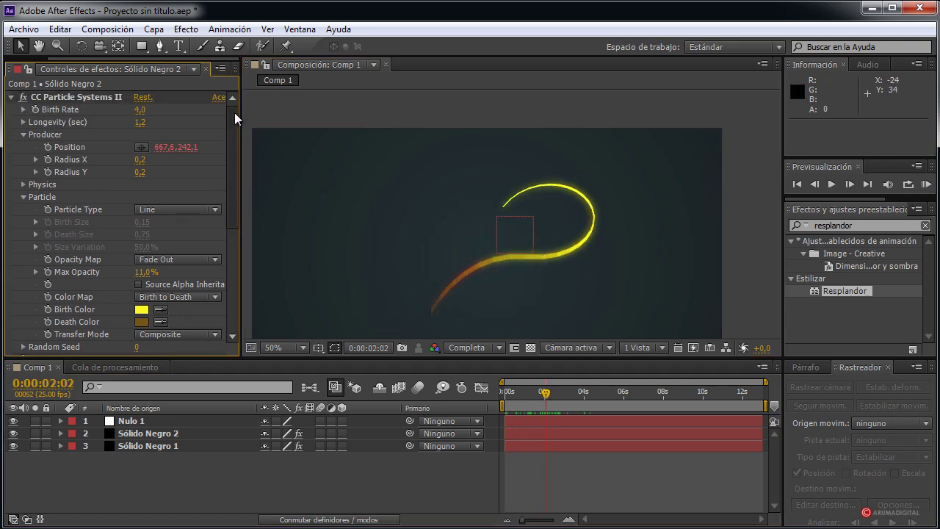
left_click(24, 197)
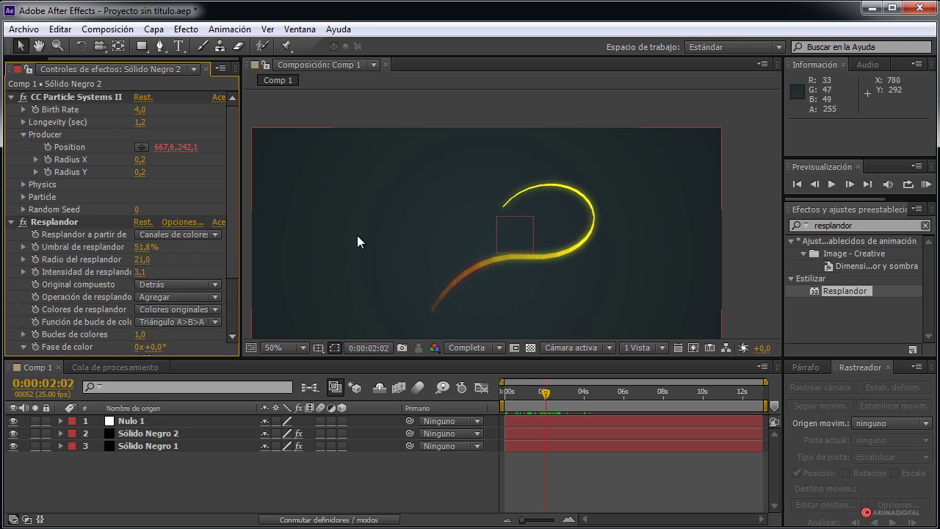
left_click(11, 221)
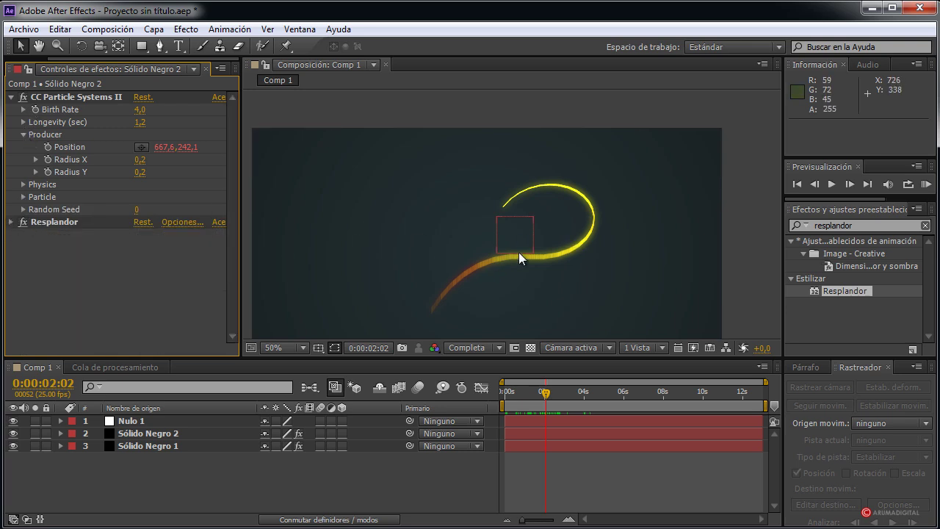
key("slash")
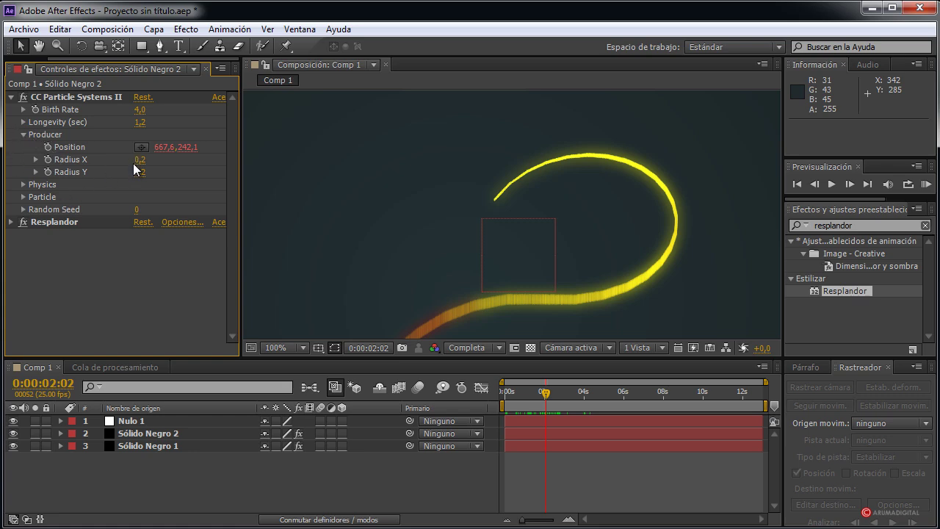
left_click_drag(142, 164, 121, 167)
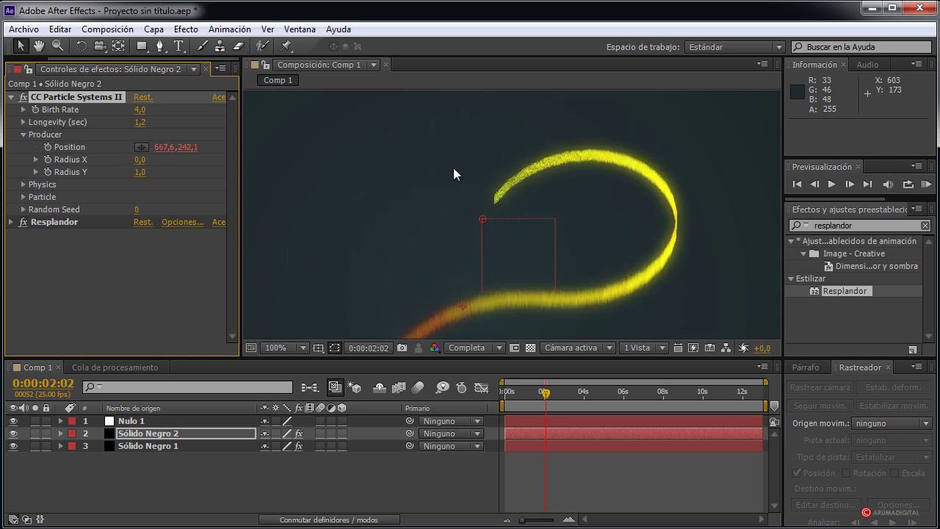
Step: Enter 0,2 for Producer Radius Y and Radius X, then collapse Producer
left_click_drag(137, 172, 132, 172)
left_click(139, 172)
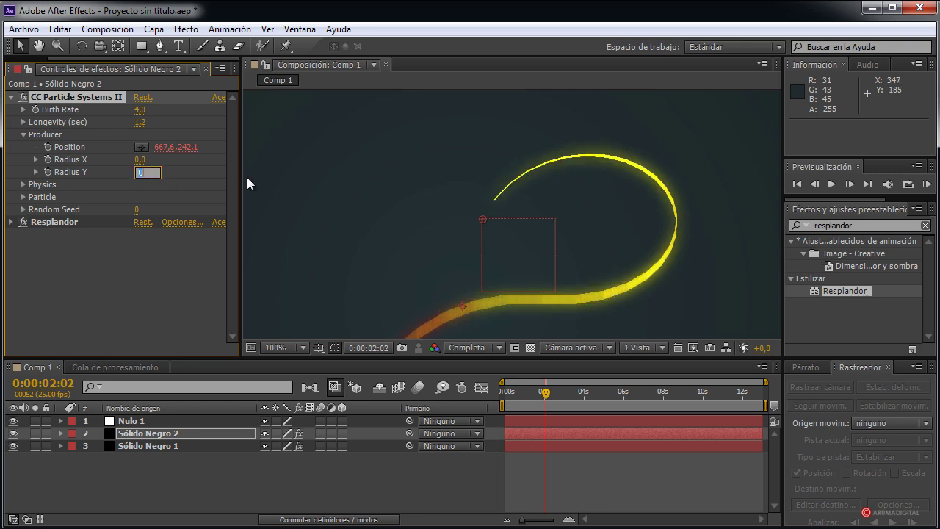
type("0,")
type("2")
key("Return")
left_click(139, 160)
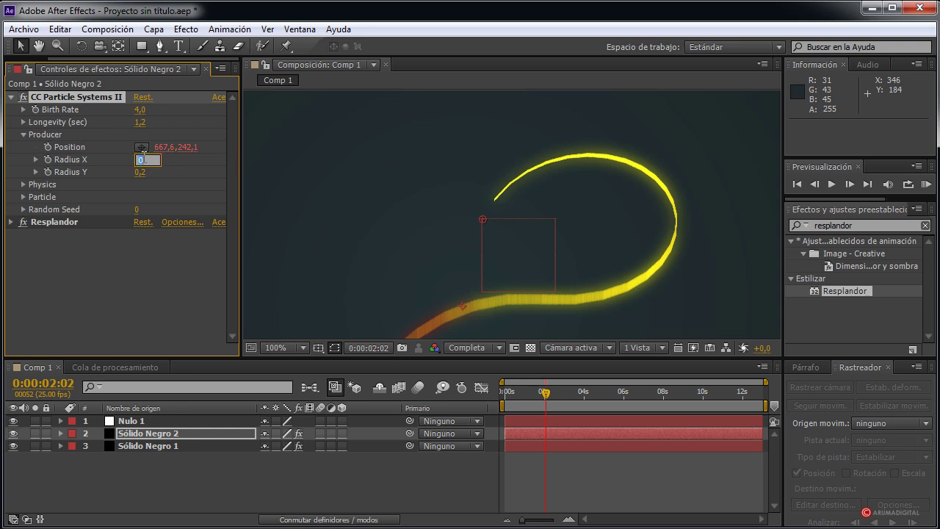
key("Return")
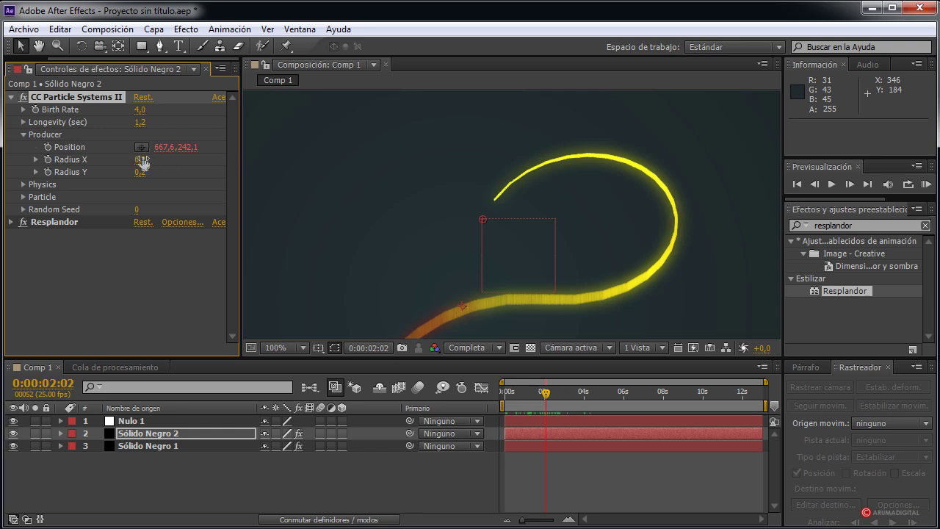
left_click(25, 135)
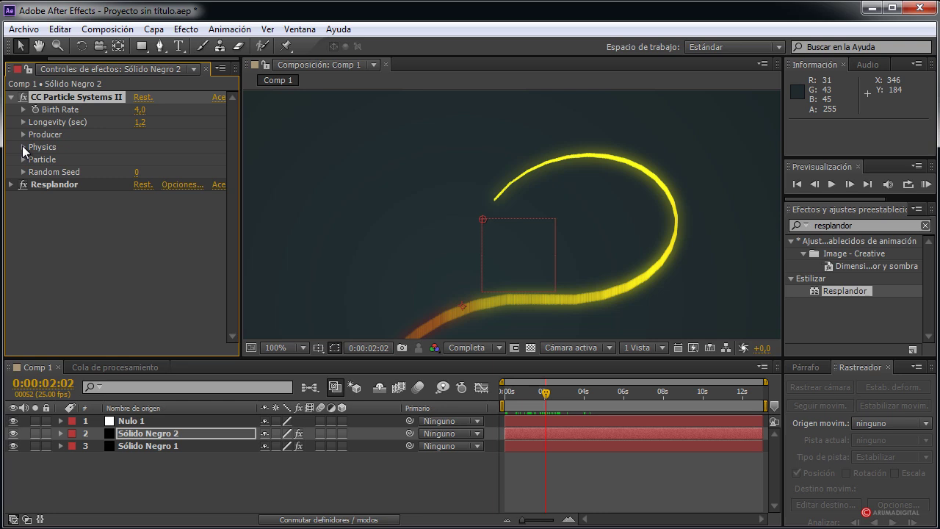
Step: Try Physics Animation types Direction Normalized, Jet Sideways and Twirl, comparing the trail
left_click(24, 148)
left_click(164, 160)
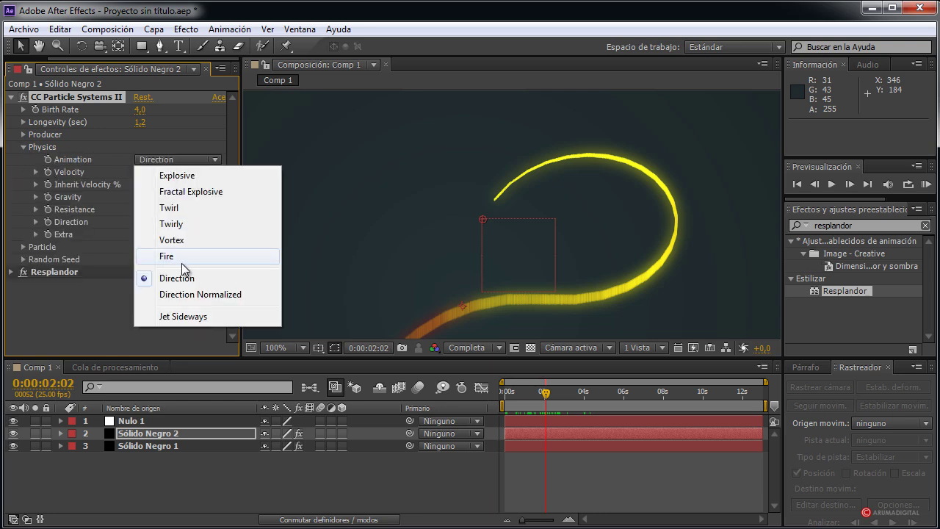
left_click(184, 294)
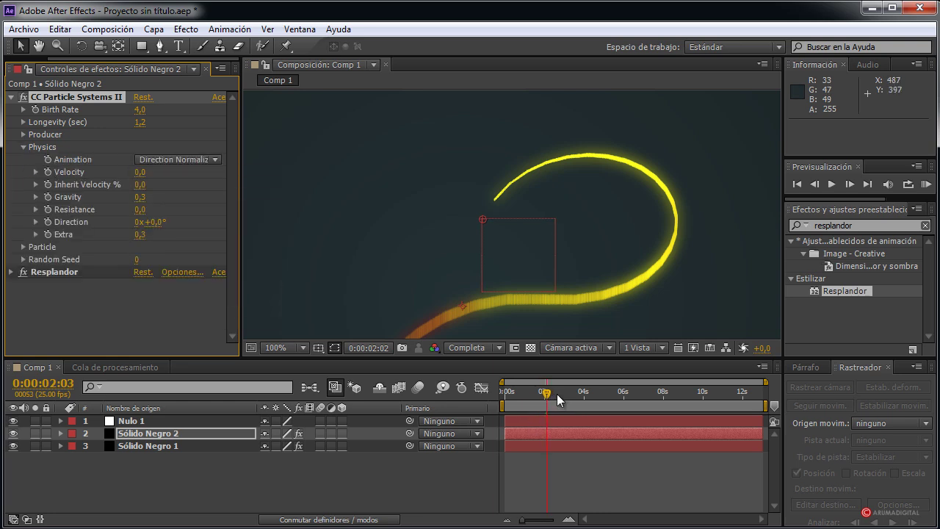
left_click_drag(557, 393, 541, 354)
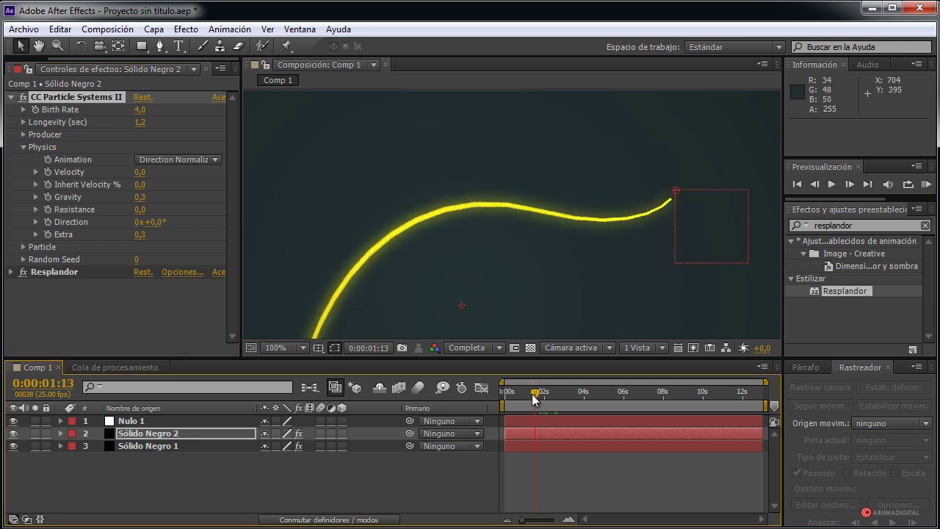
left_click_drag(534, 397, 544, 394)
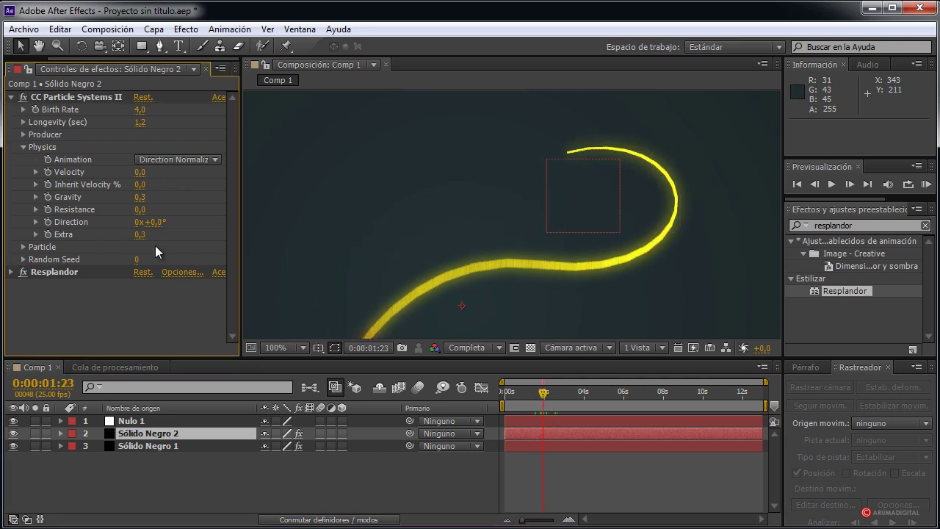
left_click(160, 159)
left_click(176, 319)
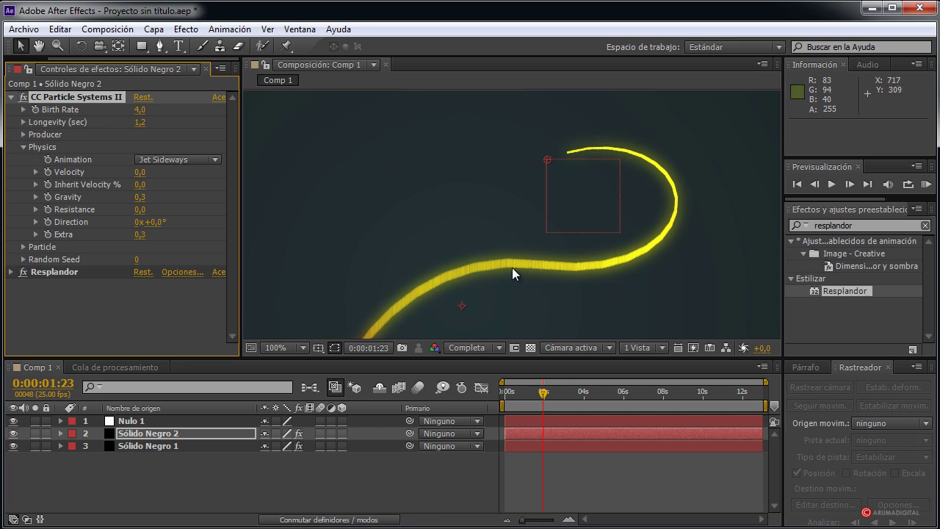
left_click(177, 159)
left_click(170, 209)
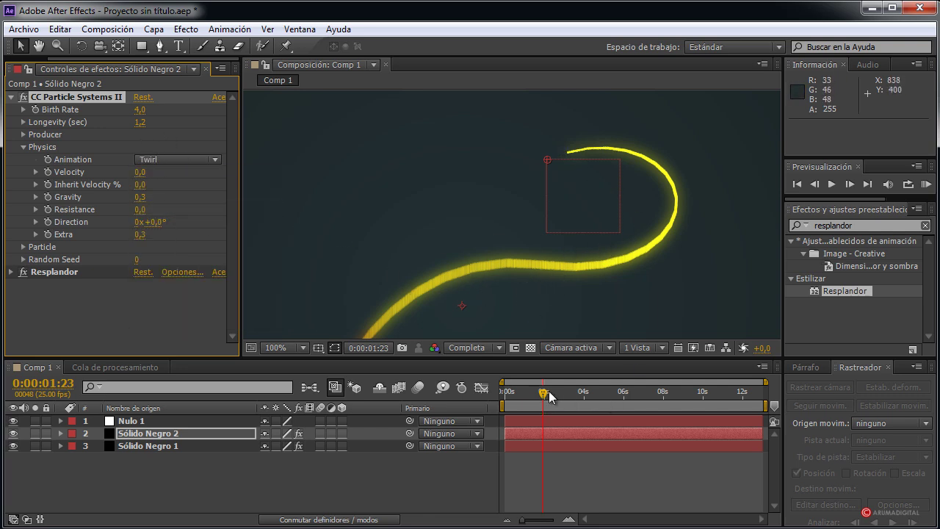
mouse_move(543, 393)
left_mouse_down()
mouse_move(521, 392)
mouse_move(601, 396)
mouse_move(554, 393)
left_mouse_up()
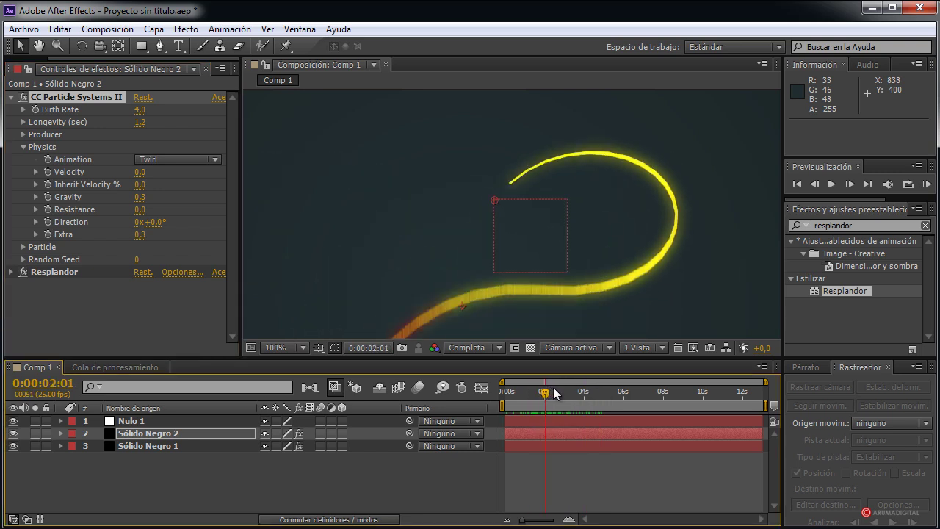
Step: Switch Animation to Direction and test Gravity at 0,1 before returning it to 0,3
left_click(149, 160)
left_click(169, 275)
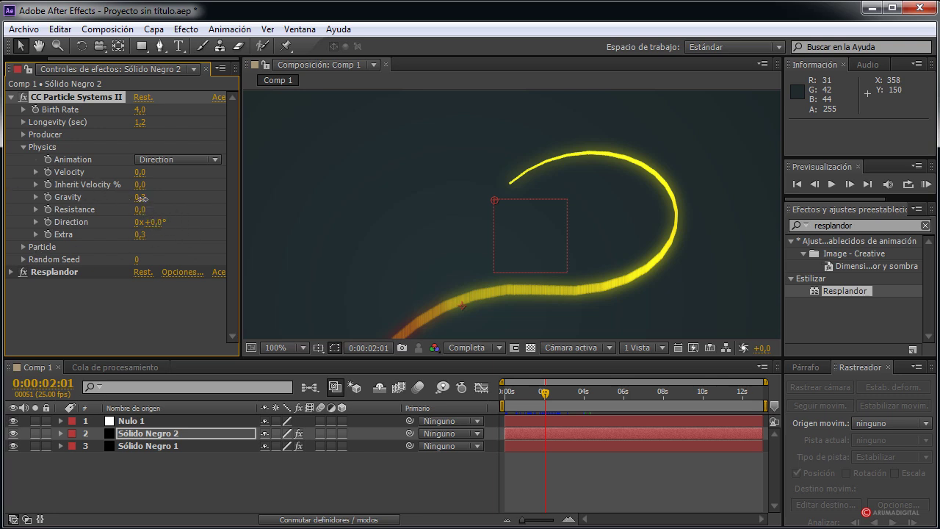
left_click_drag(140, 198, 134, 202)
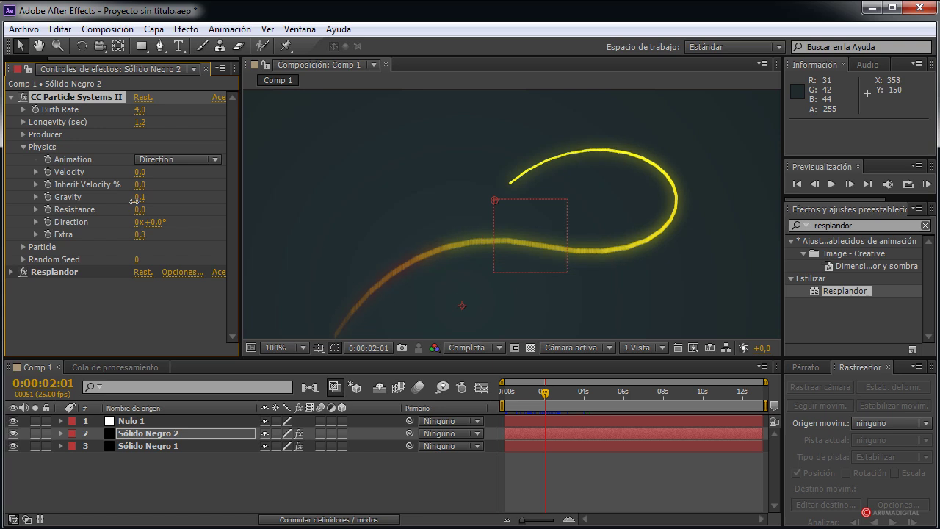
mouse_move(546, 395)
left_mouse_down()
mouse_move(505, 395)
mouse_move(576, 387)
mouse_move(577, 377)
mouse_move(537, 387)
left_mouse_up()
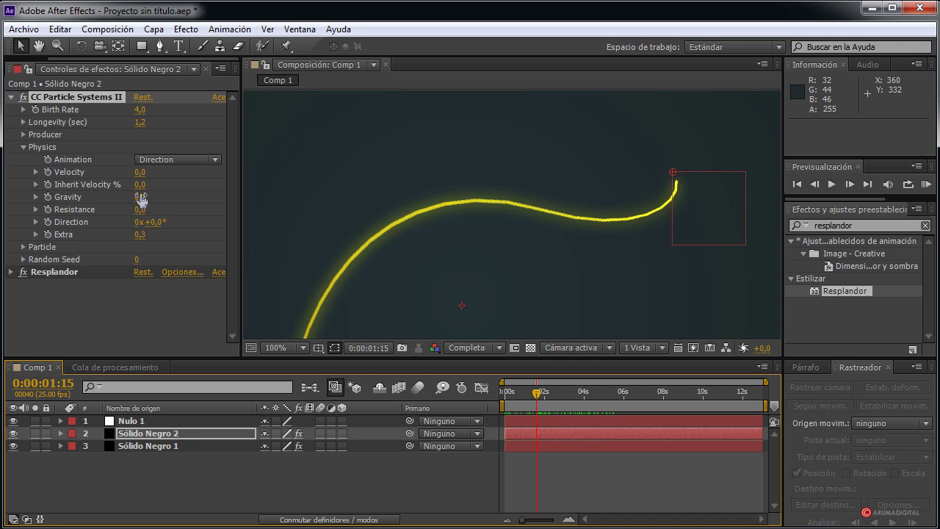
left_click_drag(140, 196, 143, 197)
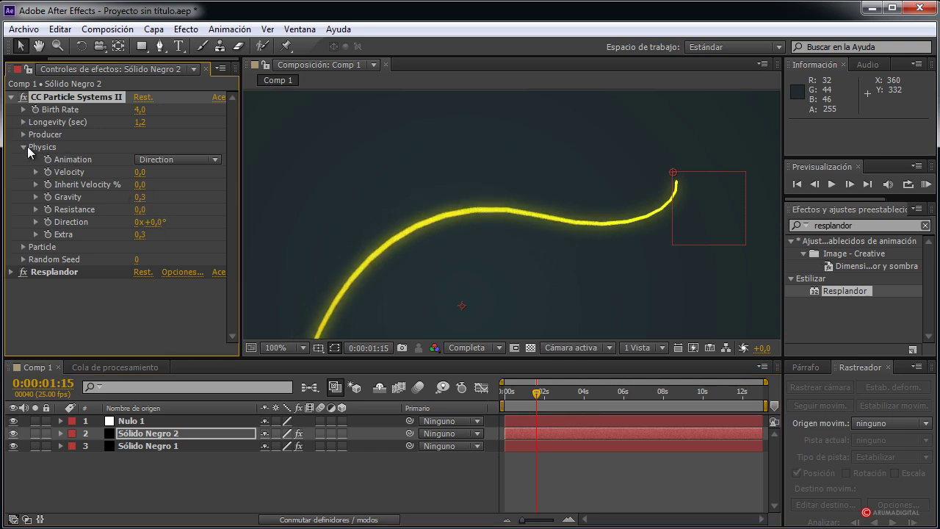
left_click(27, 146)
left_click(28, 147)
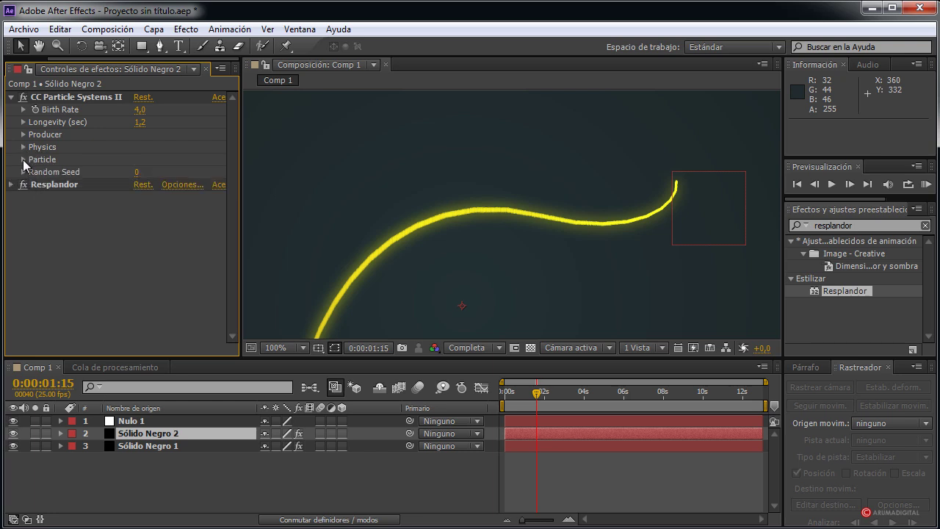
Step: Render the particles as Star and reduce the Birth Rate, previewing the trail
left_click(24, 159)
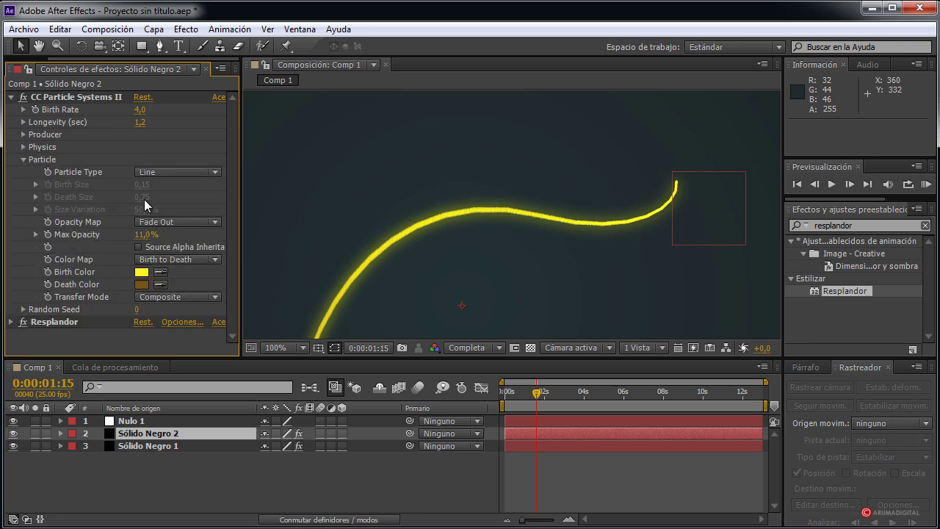
left_click(152, 174)
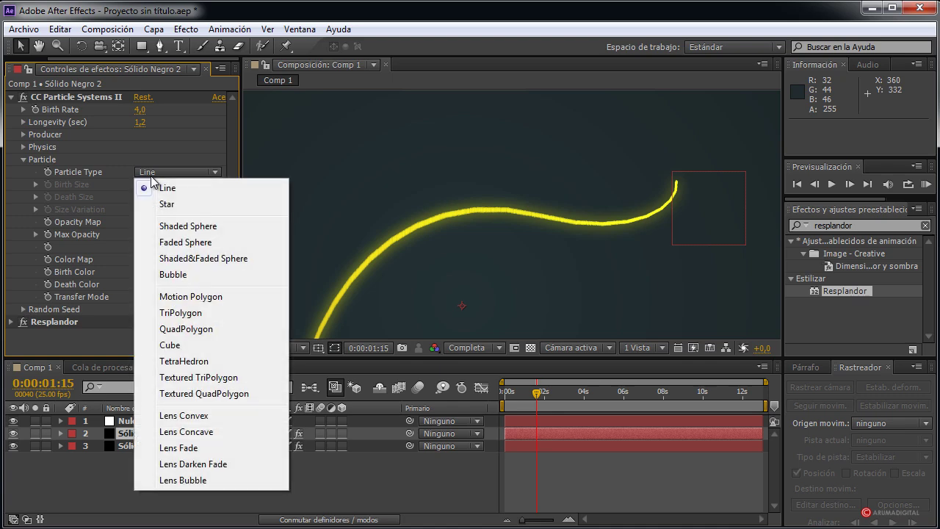
left_click(159, 203)
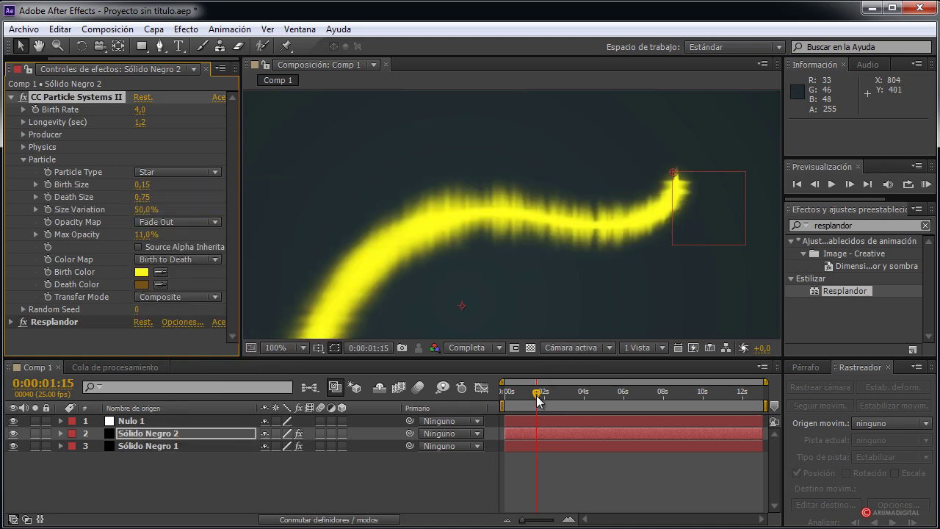
left_click_drag(537, 395, 598, 394)
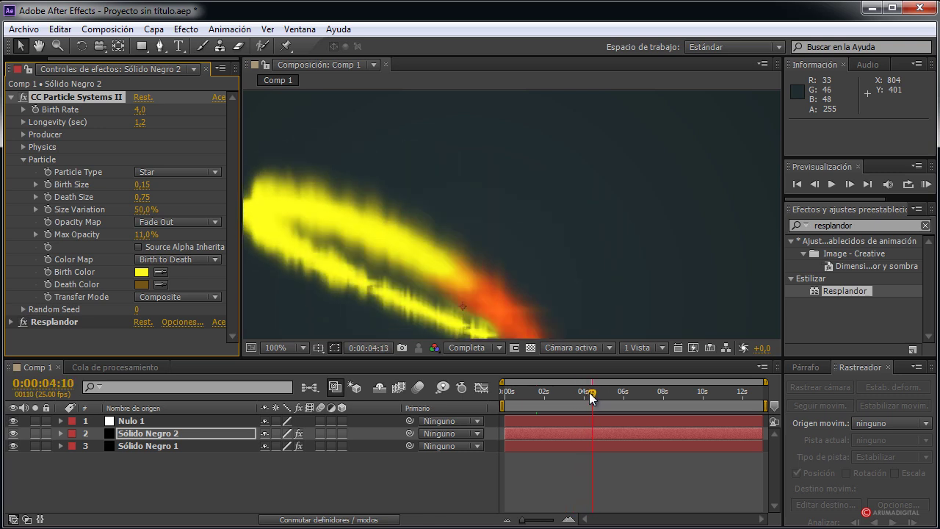
left_click_drag(597, 396, 590, 395)
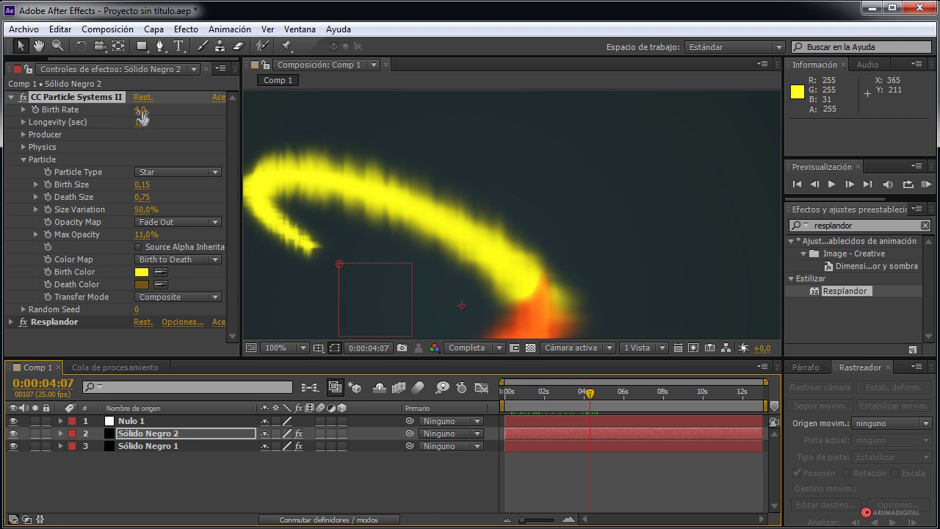
left_click_drag(139, 110, 107, 103)
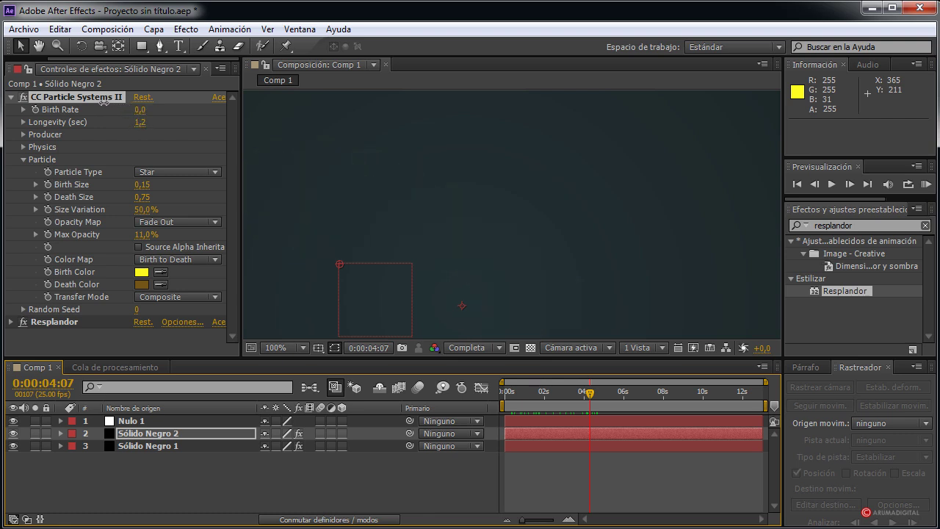
mouse_move(510, 390)
left_mouse_down()
mouse_move(584, 380)
mouse_move(577, 382)
left_mouse_up()
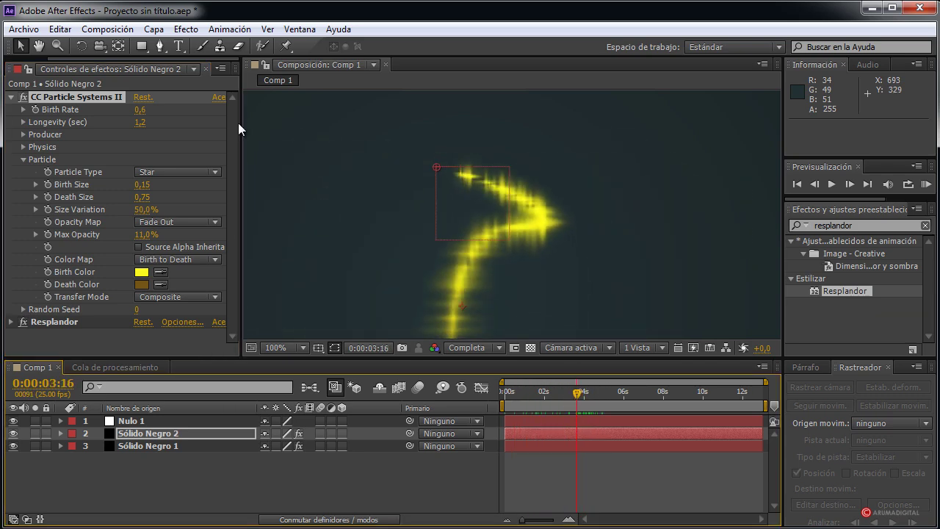
Step: Try Shaded Sphere, raise Birth Rate to 6,0, then settle on Faded Sphere particles
left_click(186, 171)
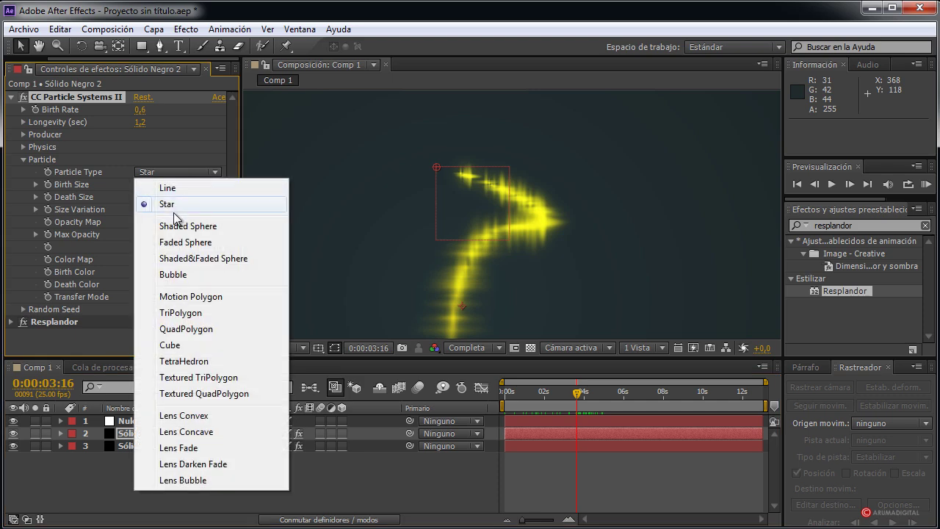
left_click(183, 227)
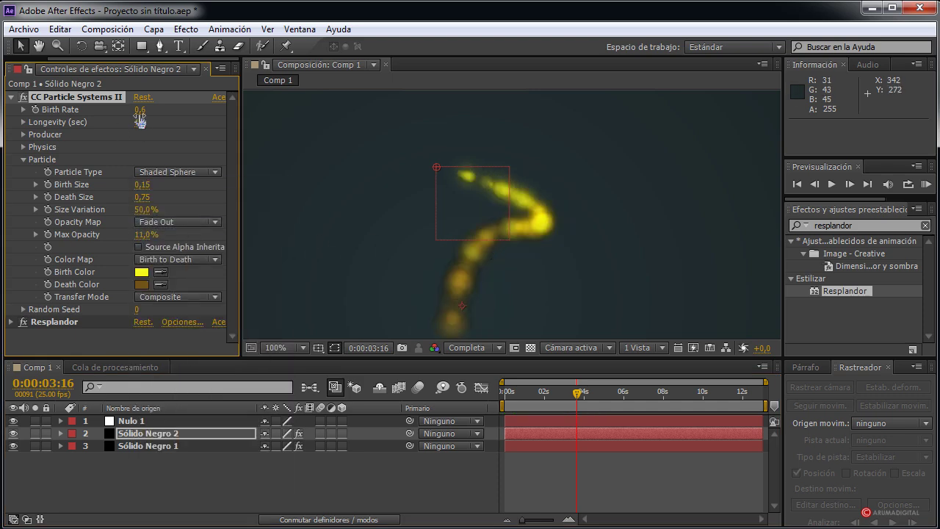
left_click_drag(140, 112, 185, 115)
mouse_move(578, 384)
left_mouse_down()
mouse_move(538, 388)
mouse_move(595, 386)
mouse_move(586, 366)
left_mouse_up()
left_click(192, 171)
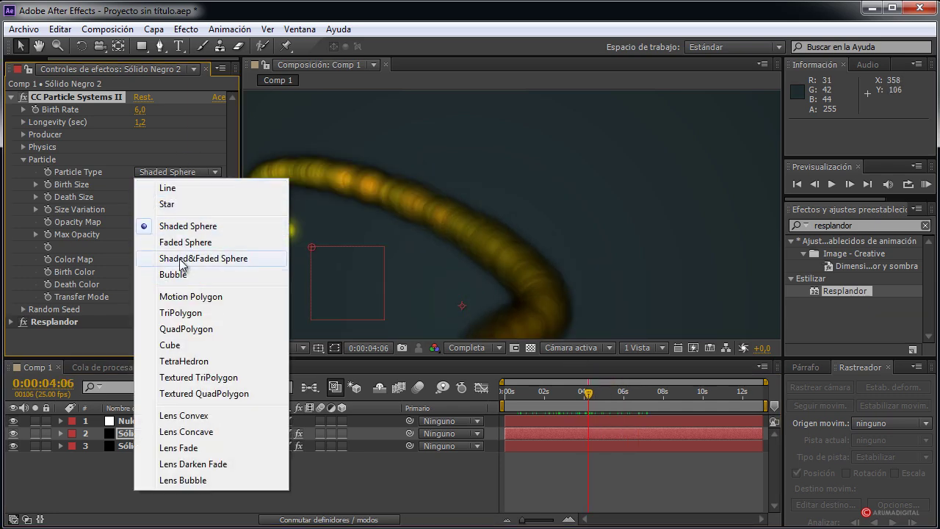
left_click(183, 242)
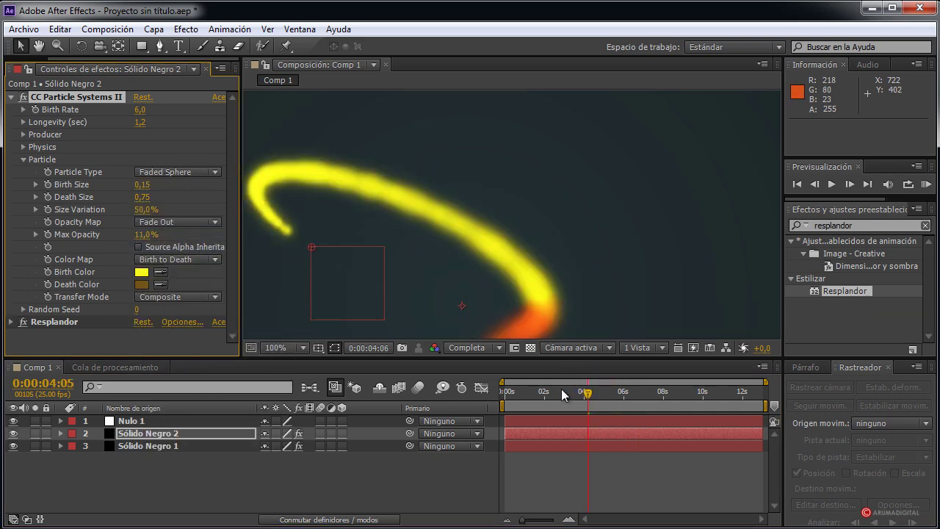
left_click_drag(561, 388, 623, 392)
scroll(573, 288, "down", 2)
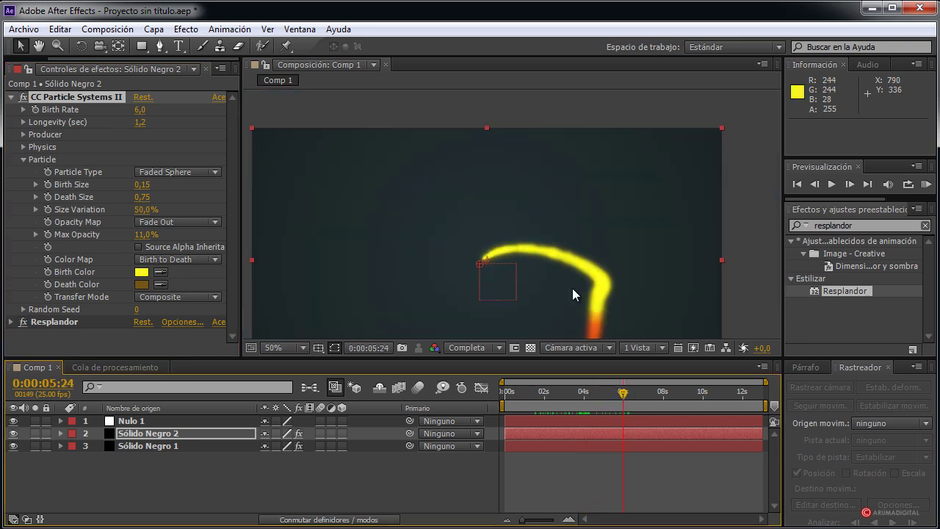
left_click_drag(584, 234, 610, 196)
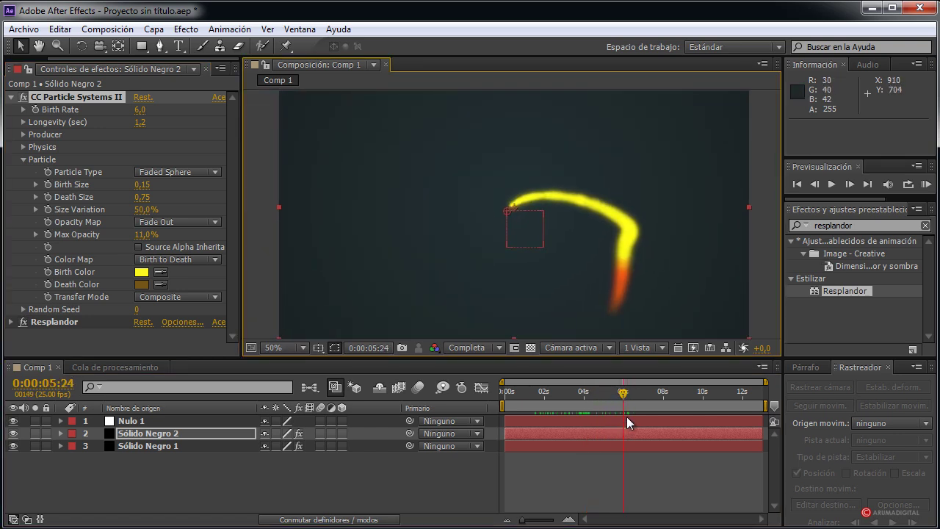
mouse_move(595, 393)
left_mouse_down()
mouse_move(546, 405)
mouse_move(676, 399)
mouse_move(557, 393)
left_mouse_up()
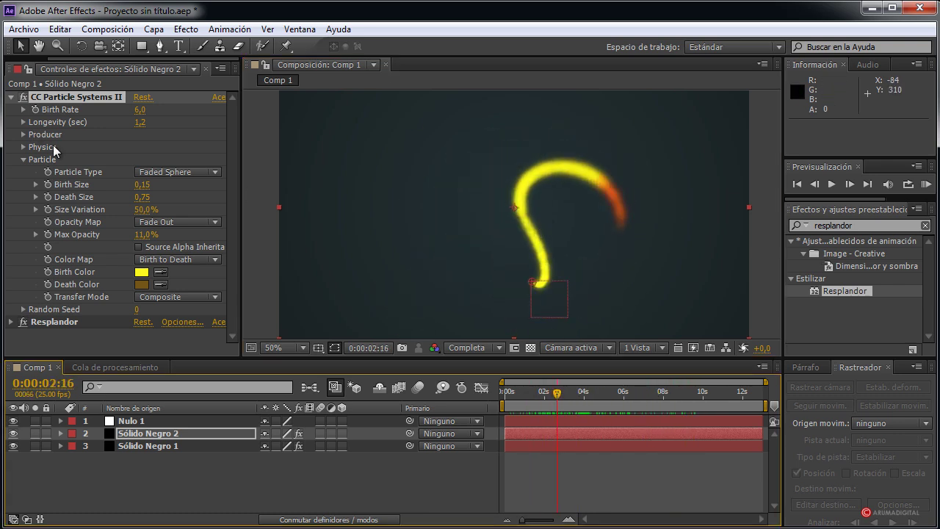
left_click(153, 172)
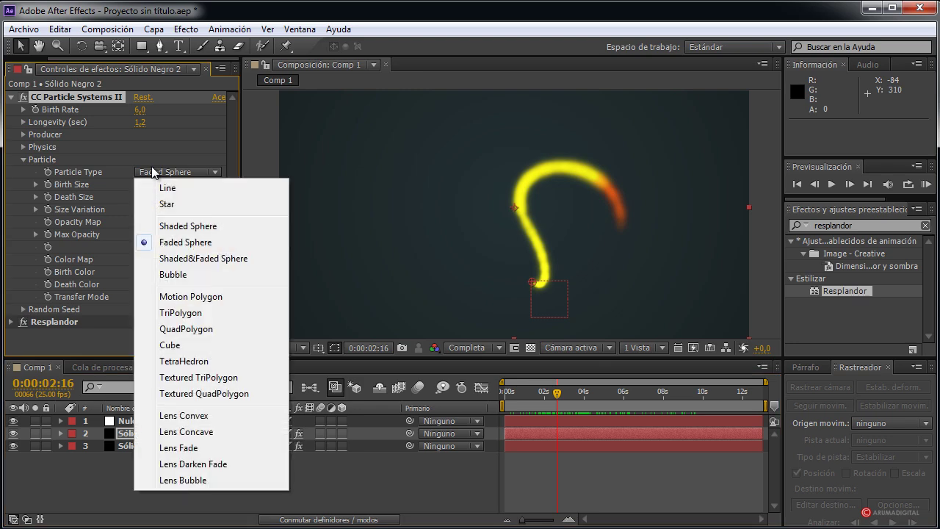
left_click(164, 297)
scroll(475, 247, "up", 2)
scroll(475, 246, "down", 1)
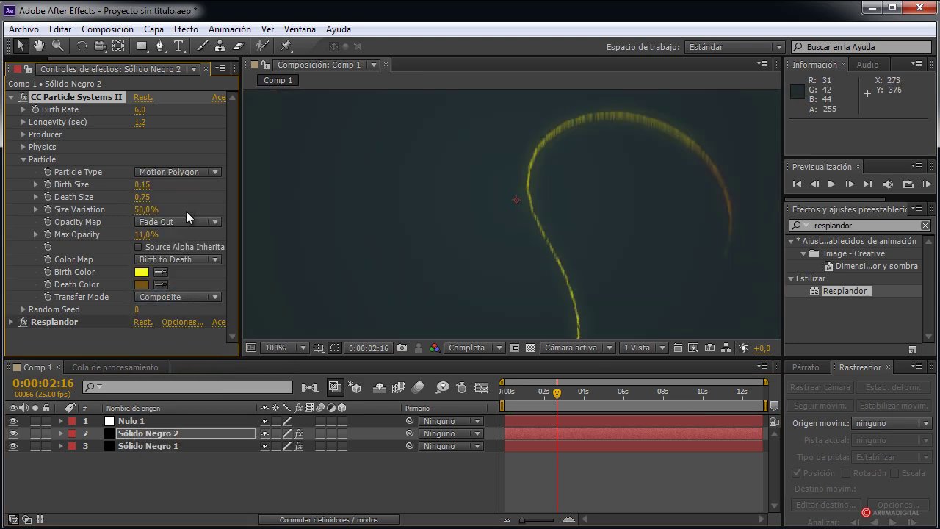
left_click(166, 171)
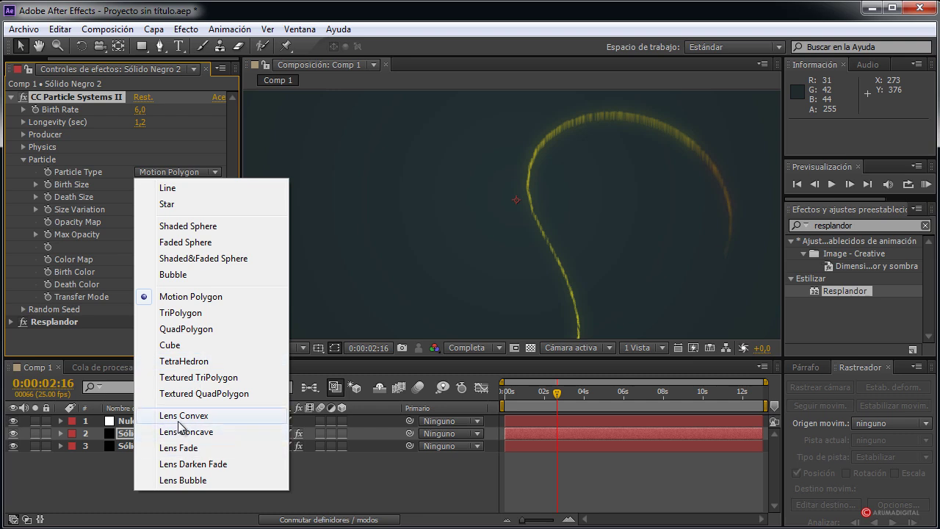
left_click(182, 346)
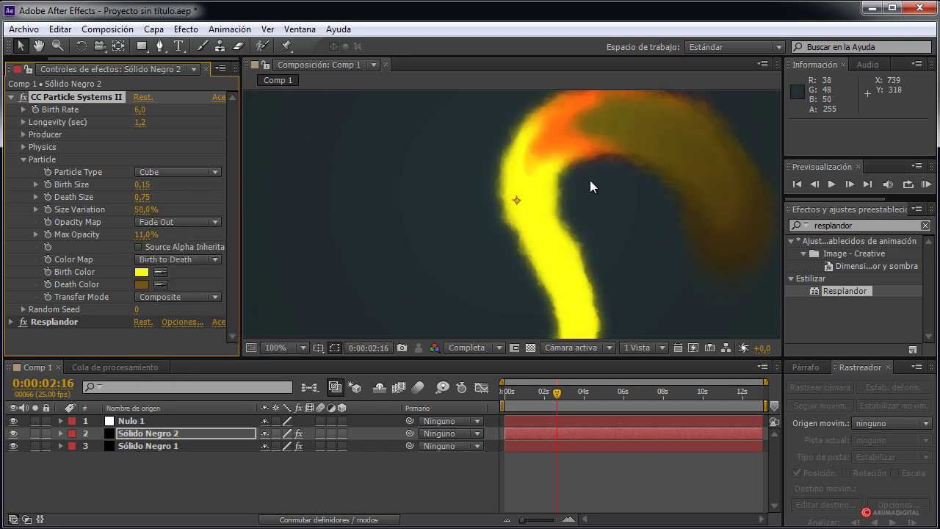
mouse_move(557, 393)
left_mouse_down()
mouse_move(521, 397)
mouse_move(565, 391)
left_mouse_up()
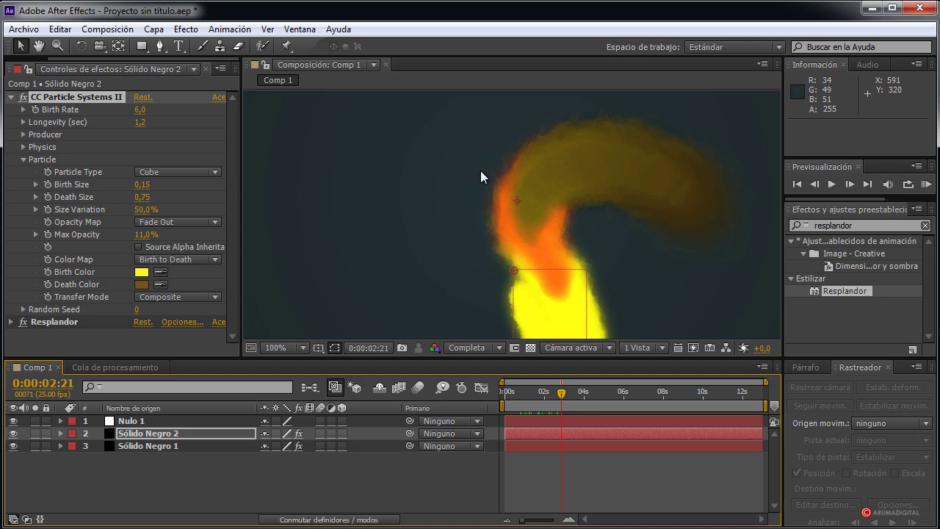
left_click(167, 175)
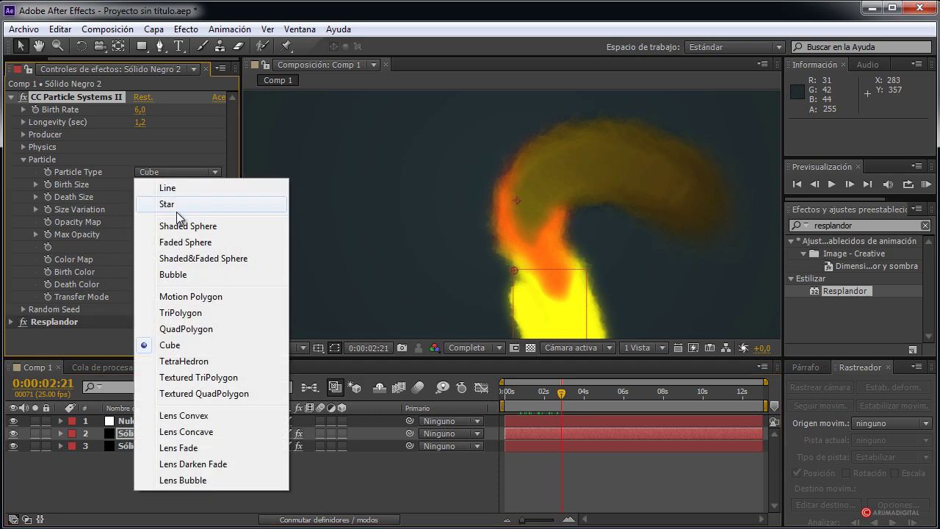
left_click(184, 243)
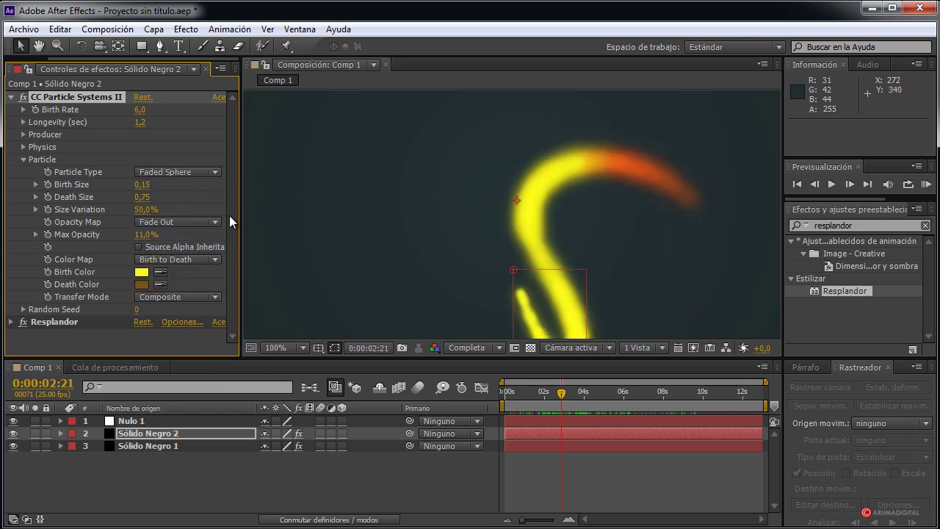
mouse_move(140, 110)
left_mouse_down()
mouse_move(112, 106)
mouse_move(152, 107)
left_mouse_up()
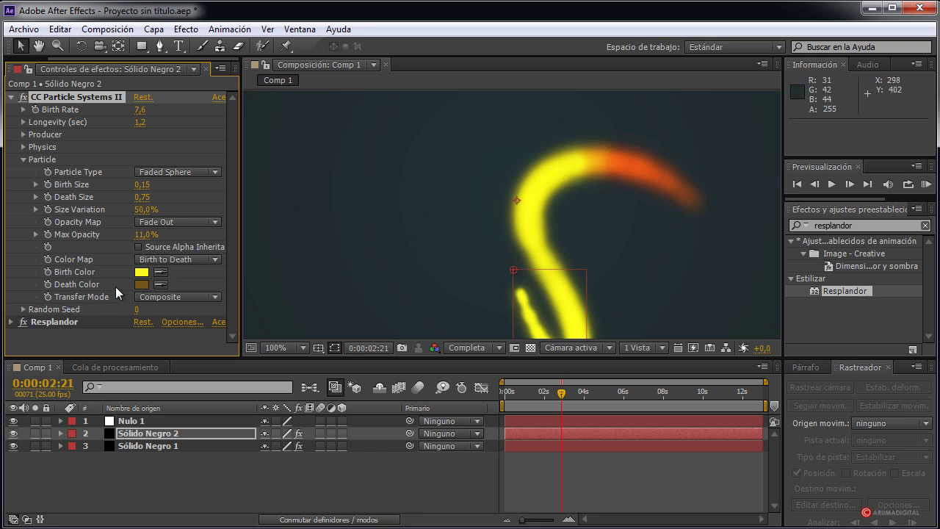
Step: Keep Composite transfer mode and set Birth Size 0,03, Death Size 0,28, Birth Rate 16,5 for Sólido Negro 2's particles
left_click(174, 298)
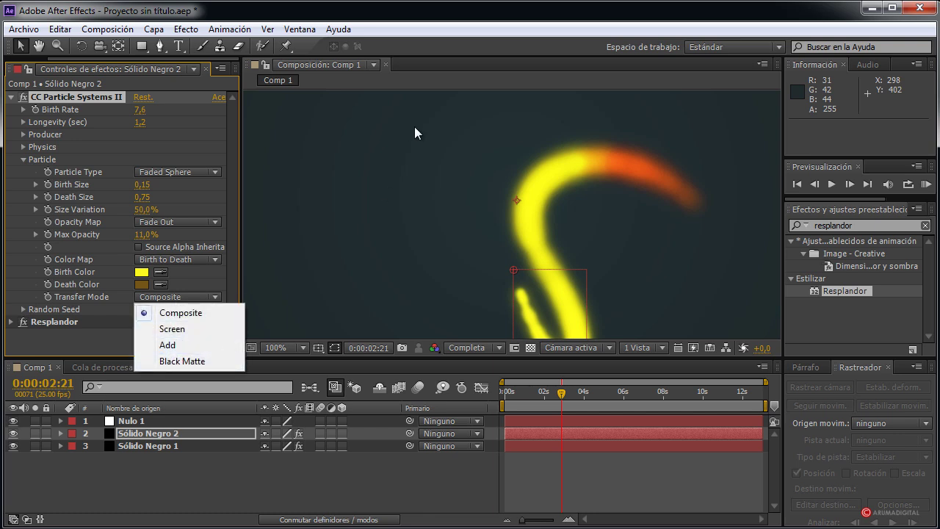
left_click(236, 225)
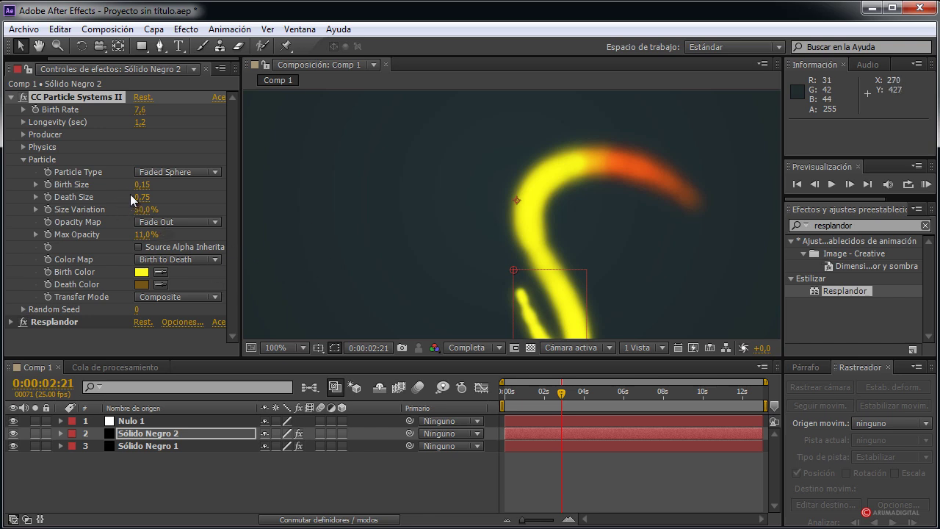
left_click_drag(141, 185, 111, 196)
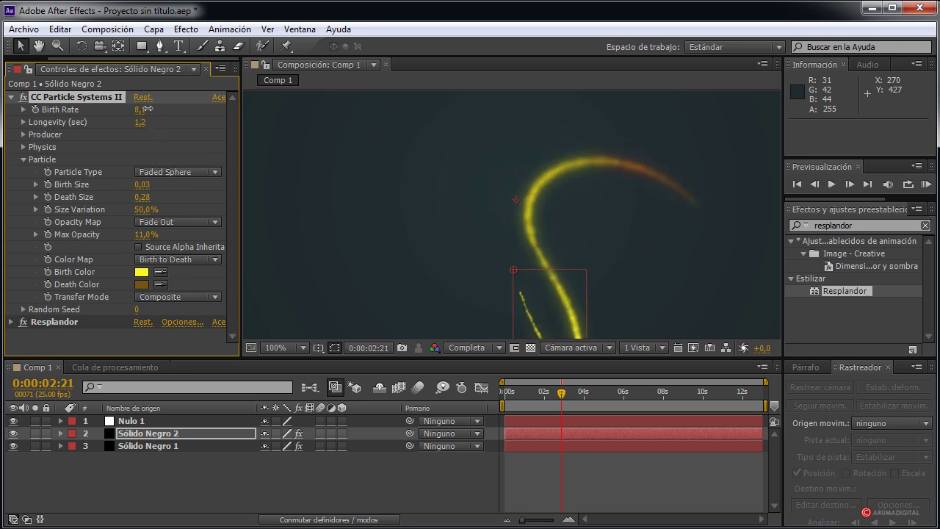
mouse_move(146, 109)
left_mouse_down()
mouse_move(240, 110)
mouse_move(213, 111)
left_mouse_up()
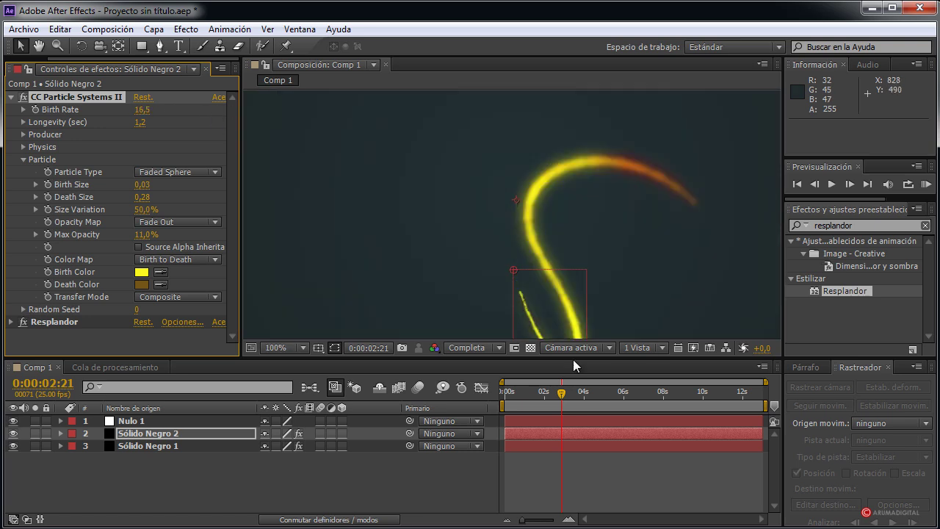
mouse_move(563, 394)
left_mouse_down()
mouse_move(541, 395)
mouse_move(598, 395)
left_mouse_up()
left_click(144, 433)
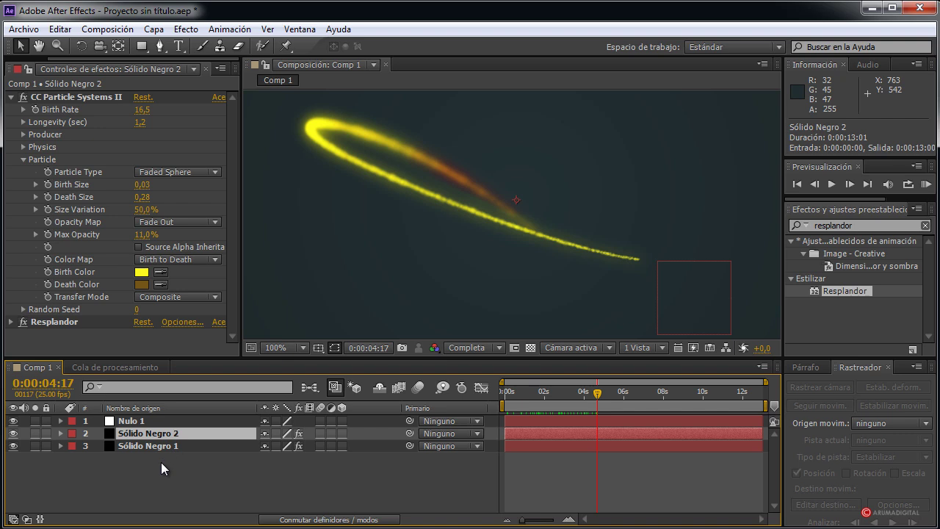
Step: Duplicate the Sólido Negro 2 particle layer with Ctrl+D and scrub the timeline to preview the trails
key("ctrl+d")
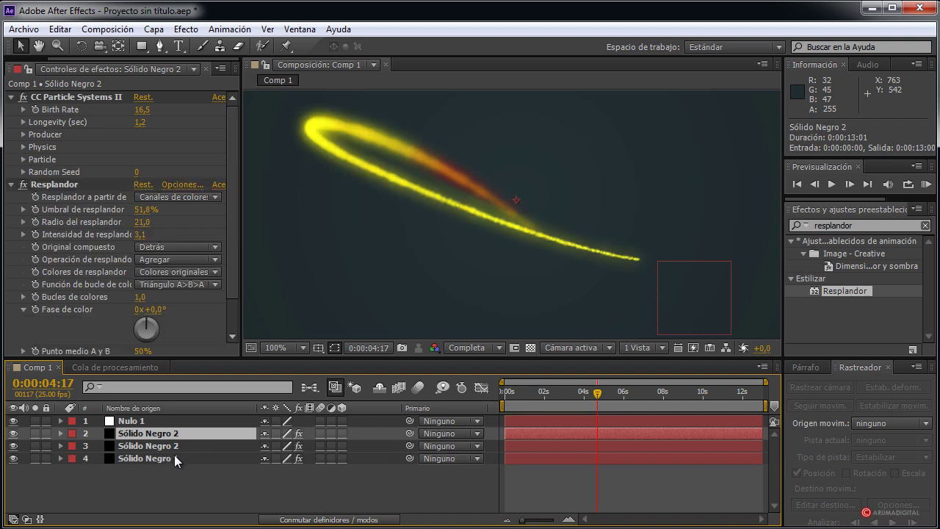
mouse_move(579, 393)
left_mouse_down()
mouse_move(542, 411)
mouse_move(493, 417)
mouse_move(560, 395)
left_mouse_up()
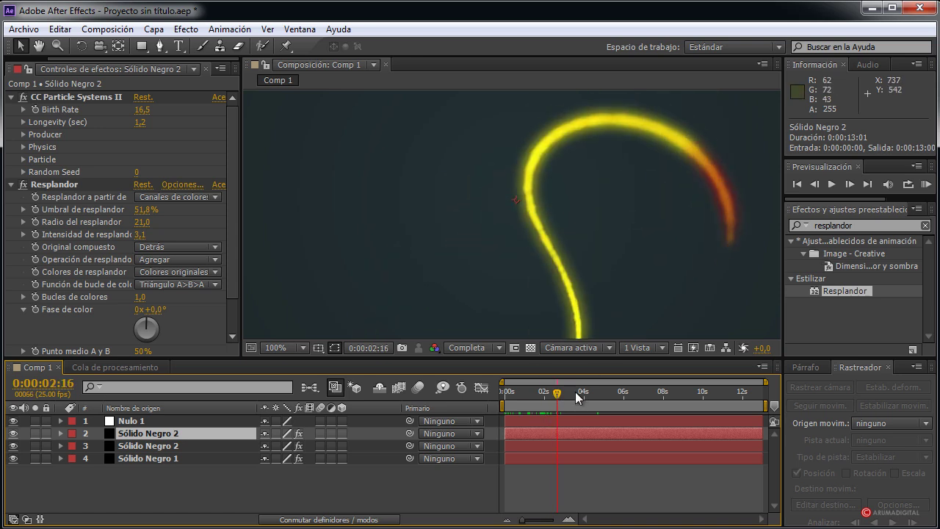
left_click_drag(560, 395, 517, 407)
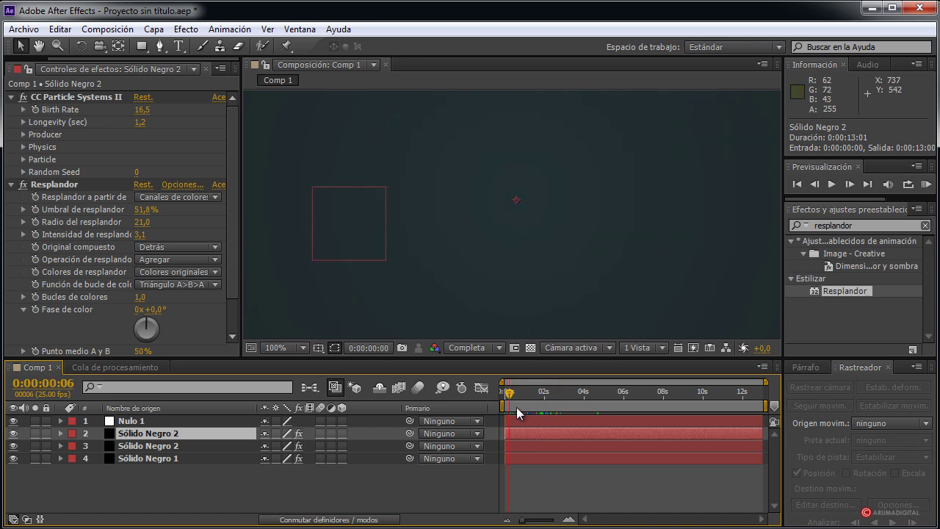
left_click(60, 434)
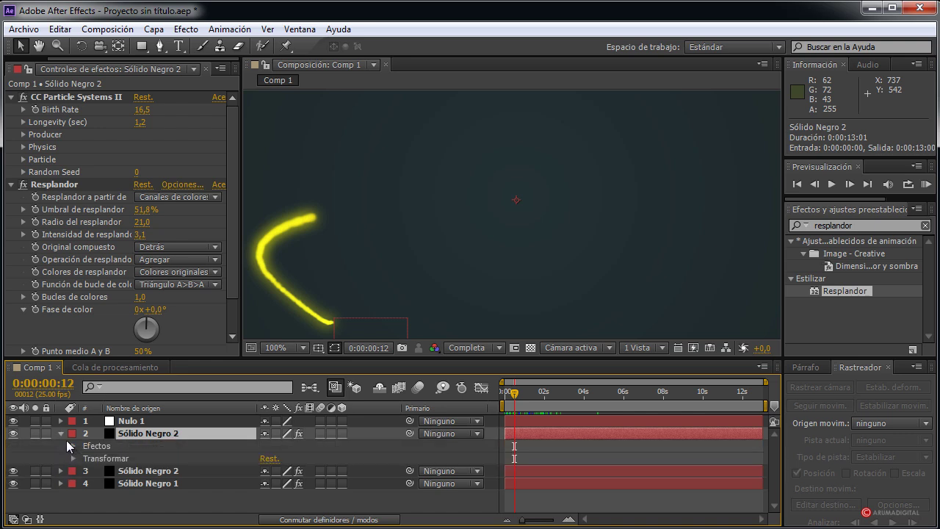
left_click(62, 434)
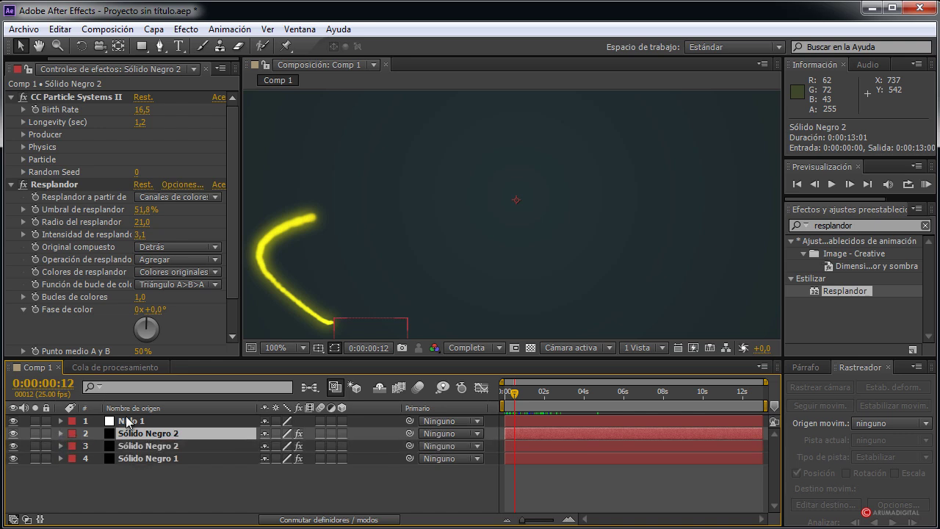
left_click(131, 421)
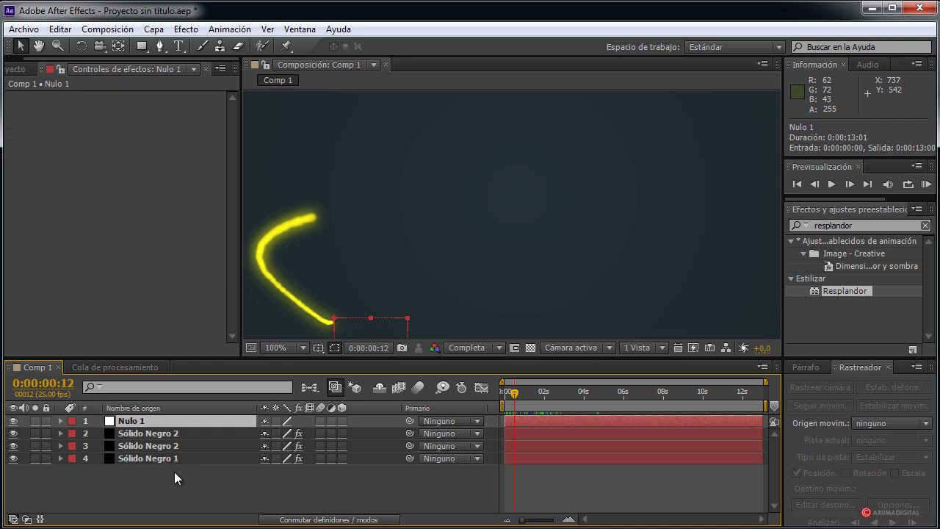
Step: Duplicate the Nulo 1 null, view it in its Layer panel, then return to the Comp 1 viewer
key("ctrl+d")
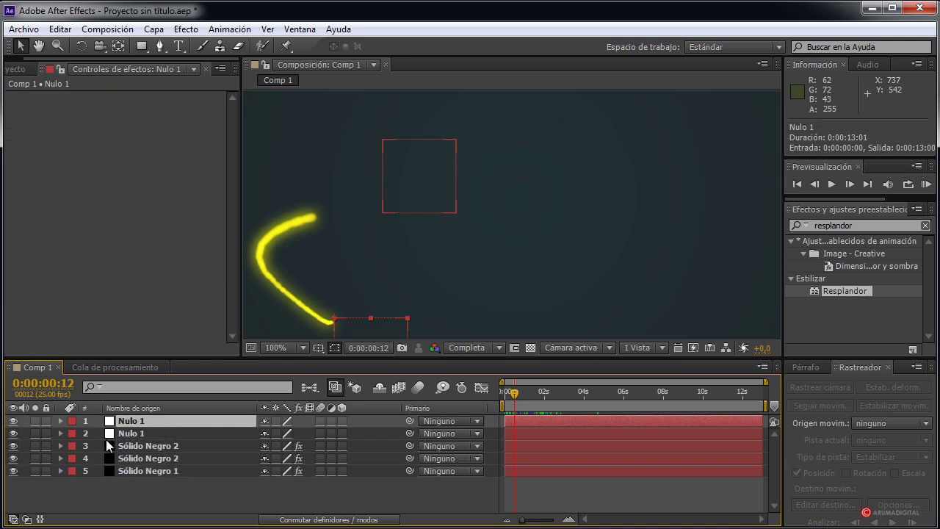
double_click(141, 420)
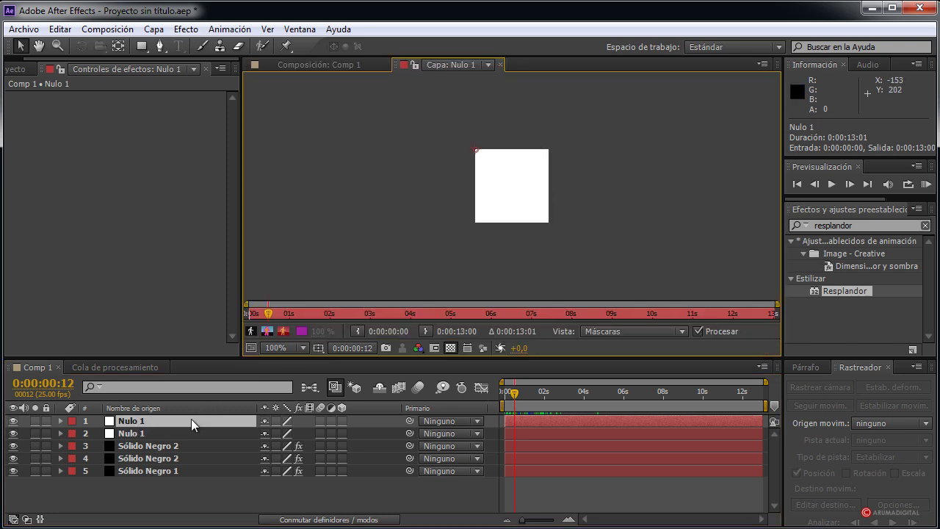
left_click(15, 70)
double_click(46, 213)
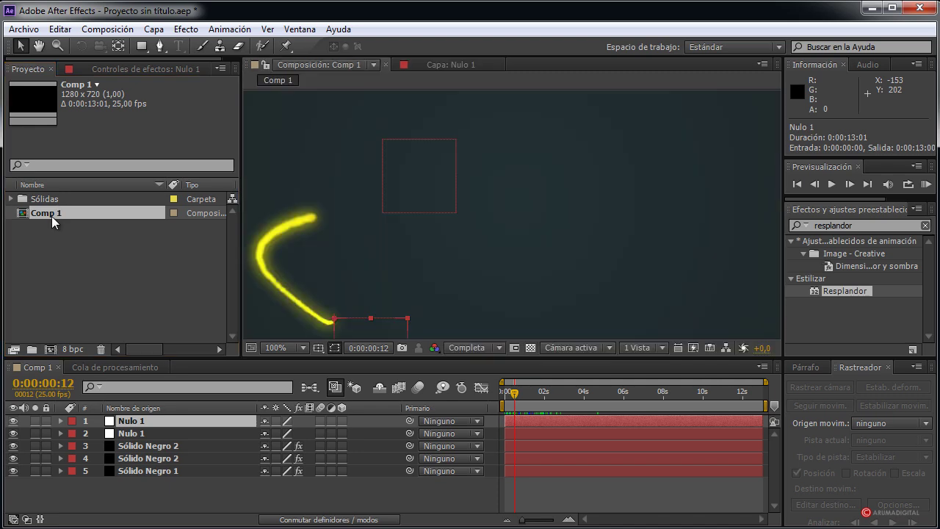
right_click(136, 421)
key("Escape")
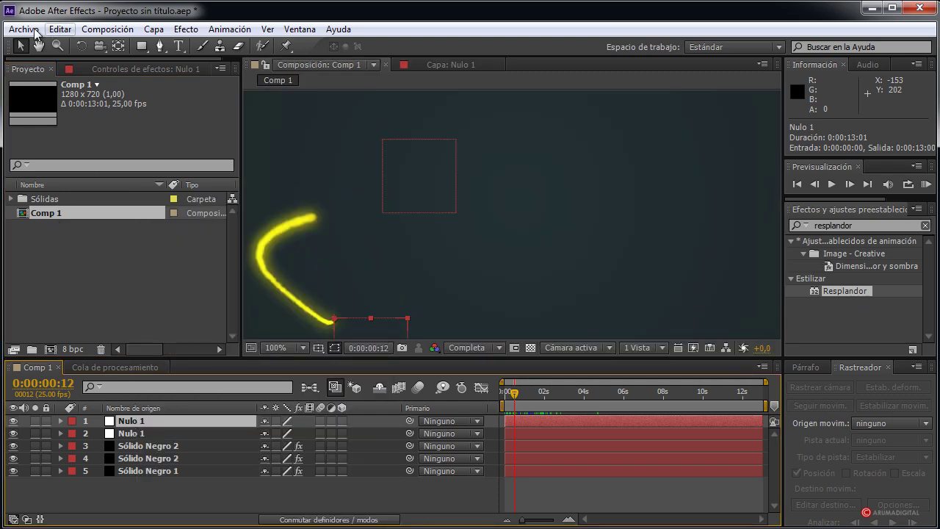
left_click(34, 28)
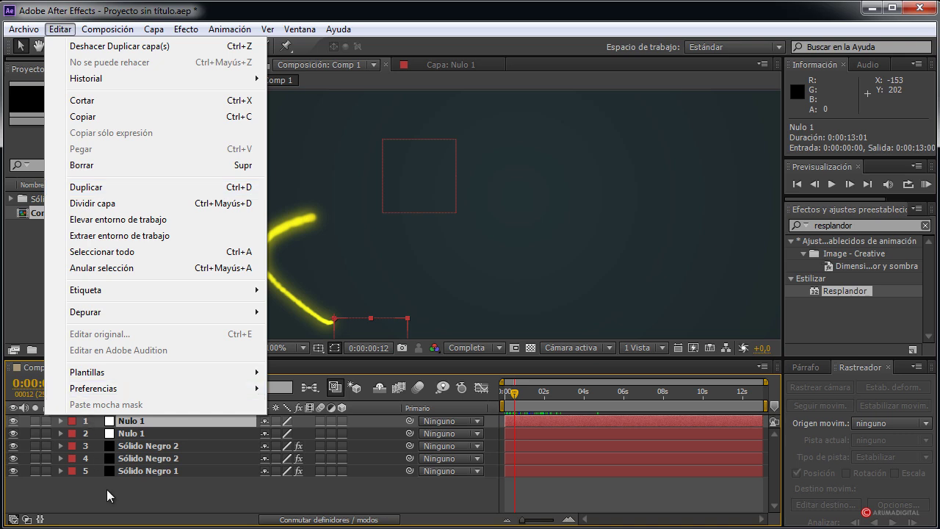
left_click(139, 422)
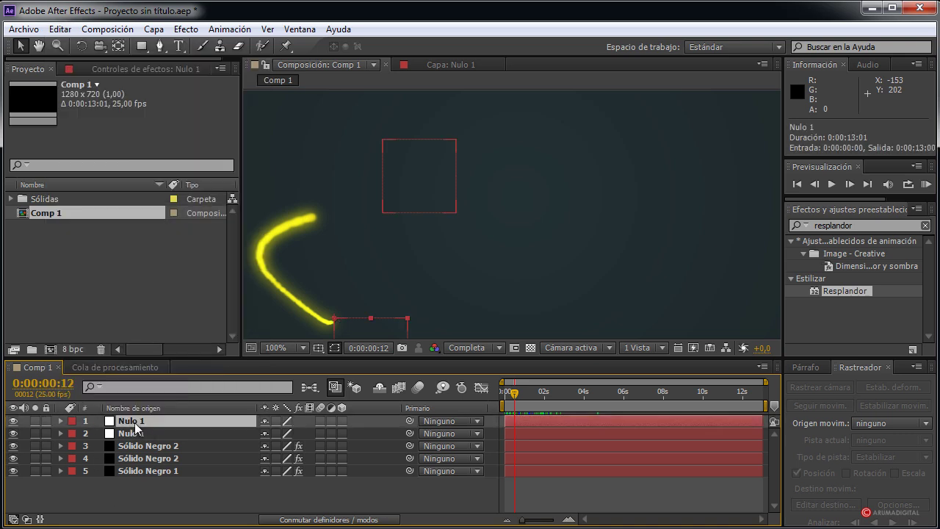
Step: Inspect the wiggle(1,500) expression on Nulo 1's Position, then collapse the layer
left_click(61, 421)
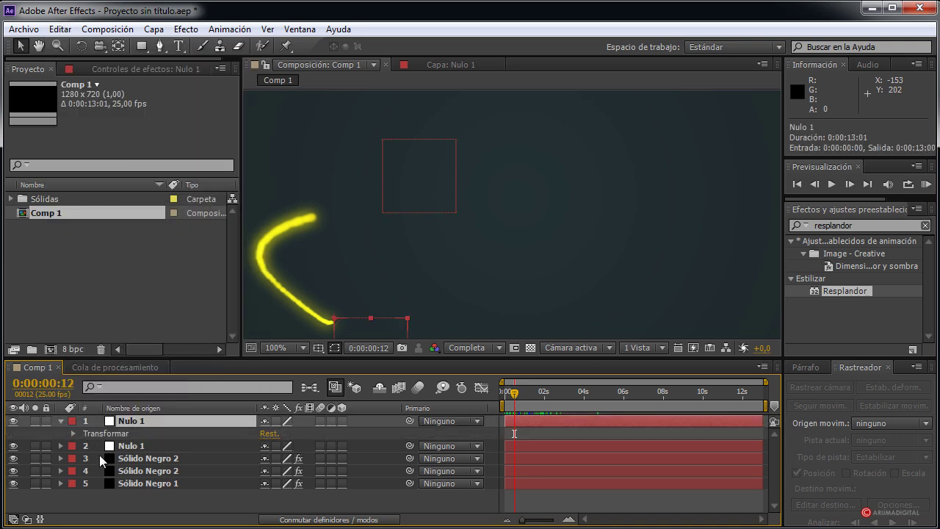
left_click(73, 434)
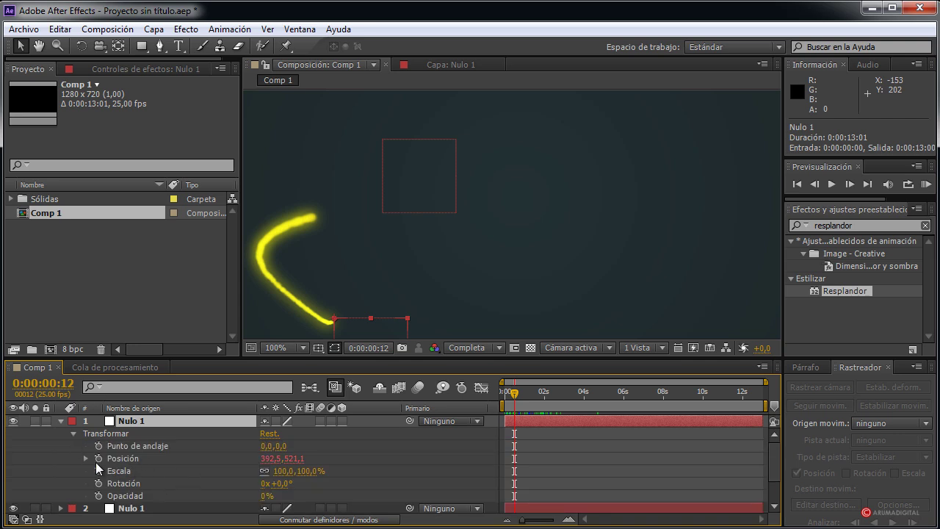
left_click(85, 458)
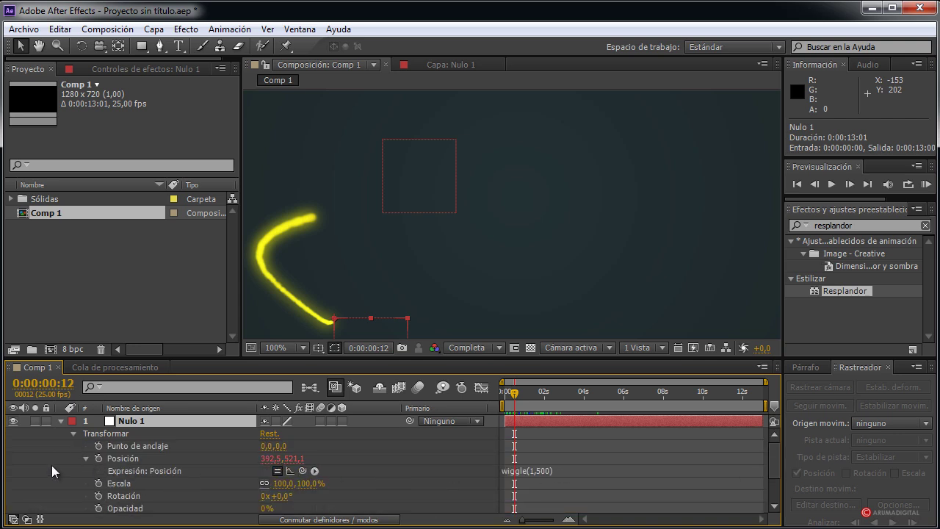
left_click(84, 458)
left_click(61, 421)
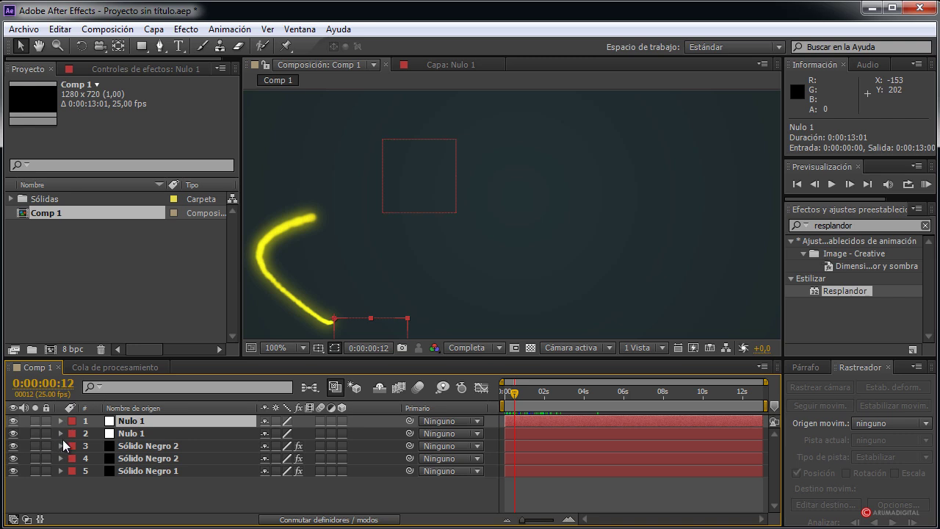
Step: Reveal layer 3's CC Particle Systems II Producer Position expression linked to Nulo 1
left_click(61, 446)
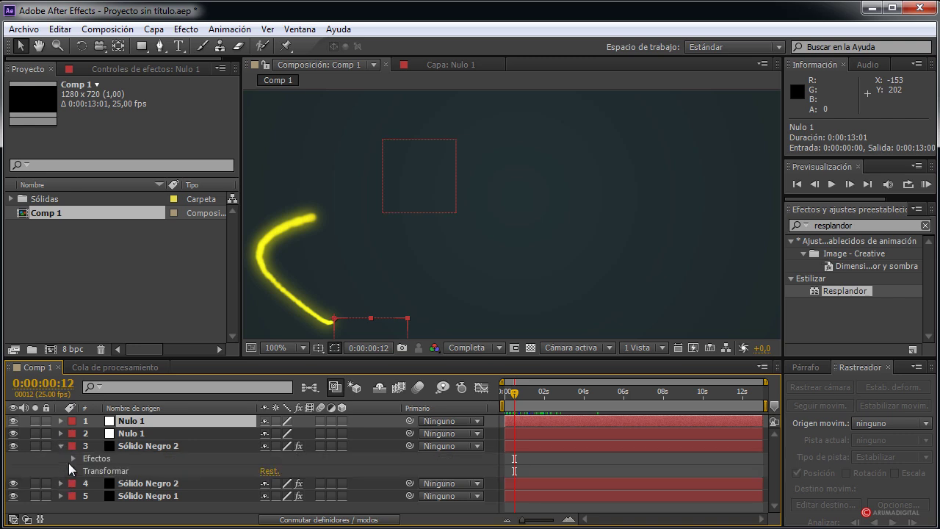
left_click(73, 471)
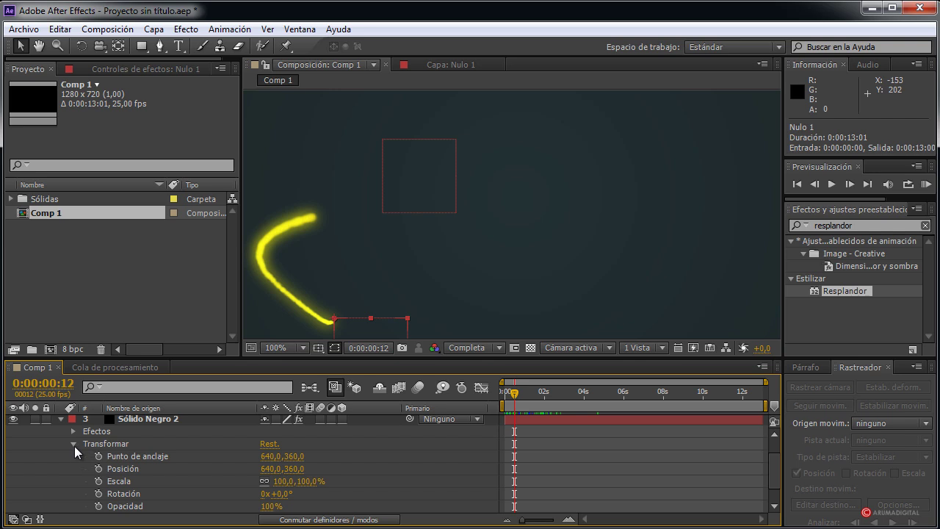
left_click(74, 446)
left_click(73, 459)
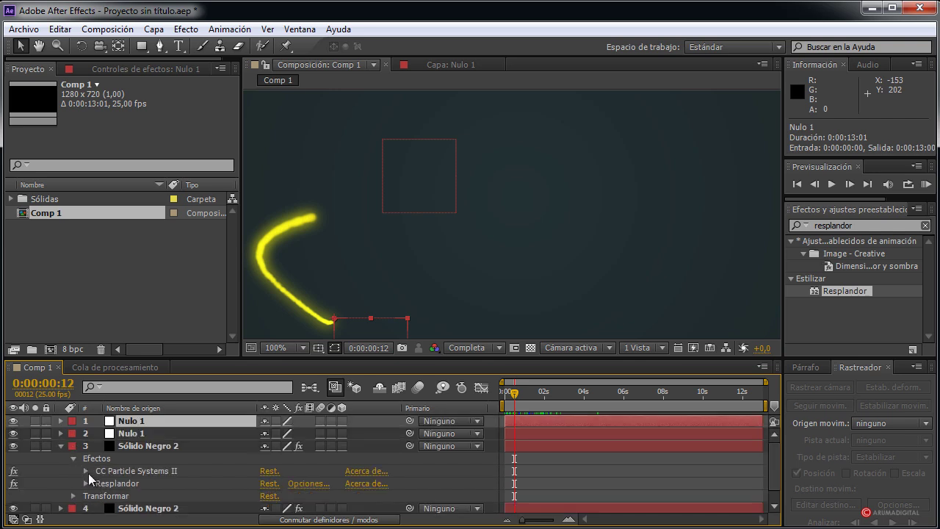
left_click(86, 472)
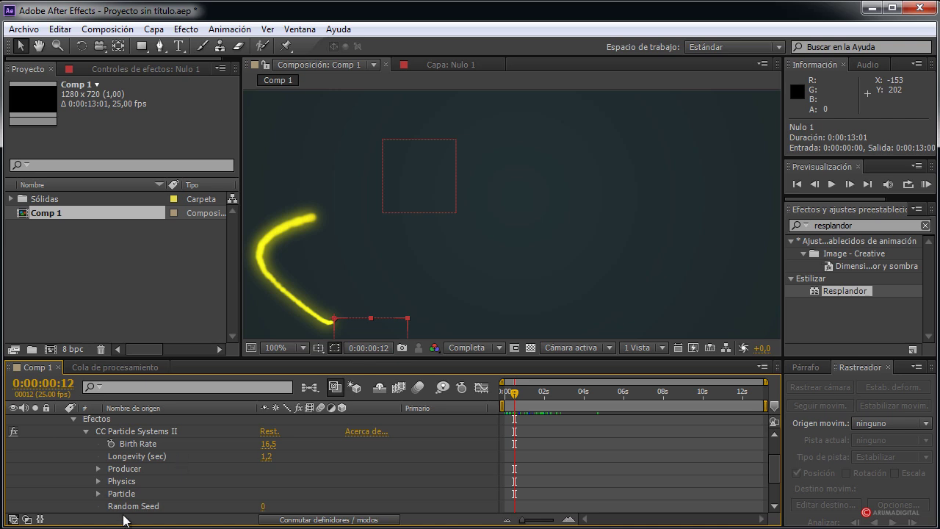
left_click(99, 470)
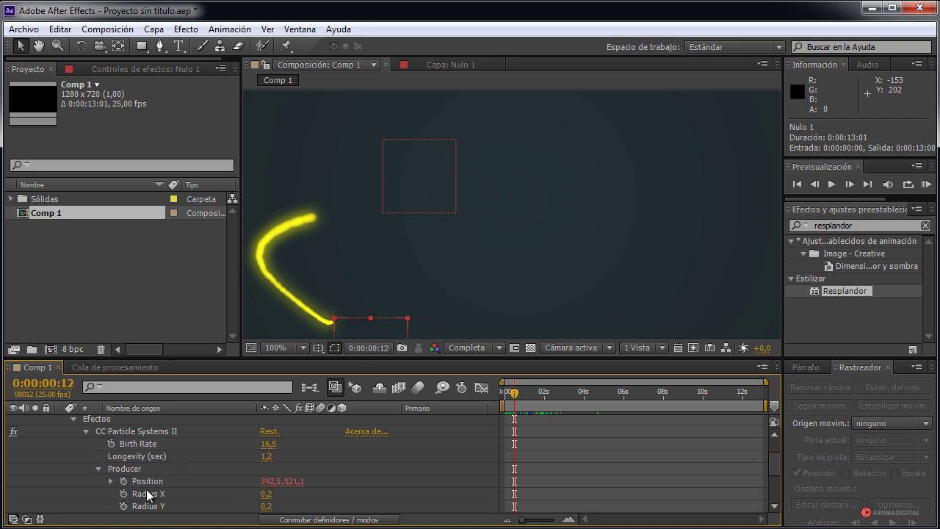
left_click(111, 481)
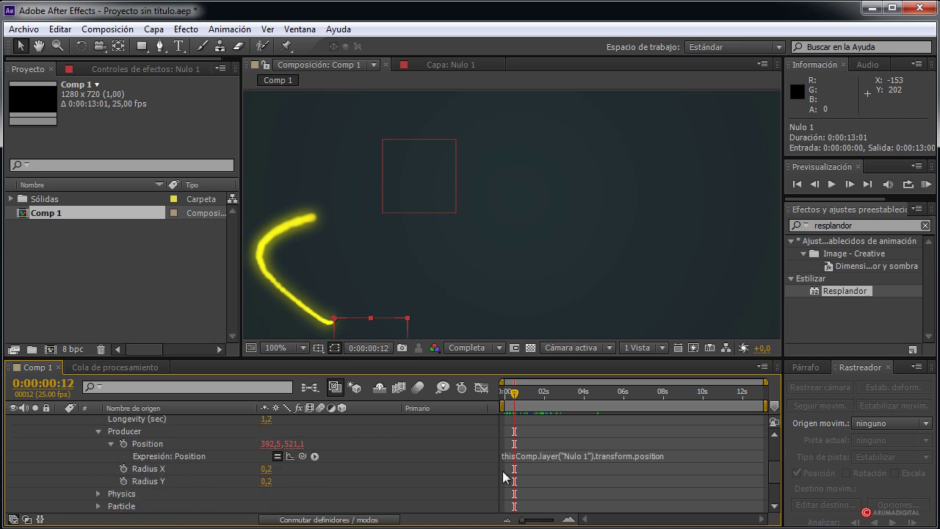
left_click(572, 456)
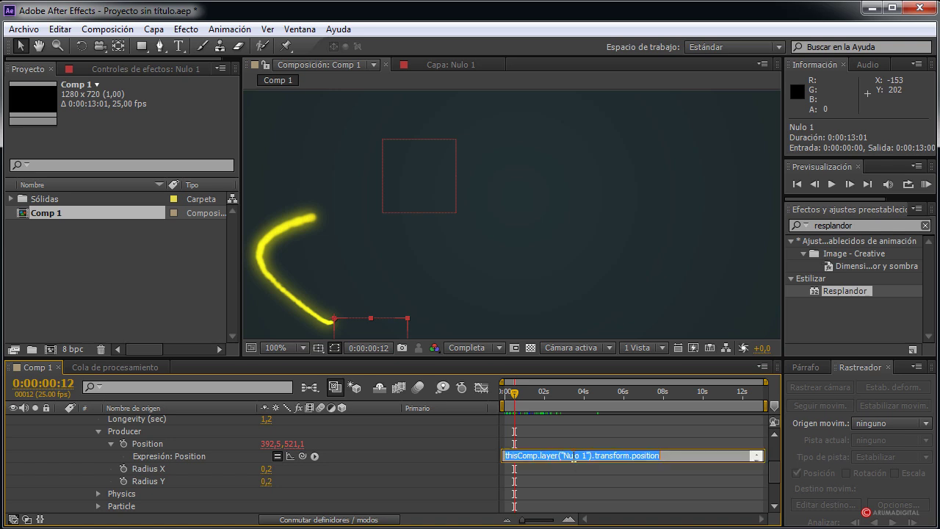
left_click(371, 484)
scroll(371, 482, "up", 2)
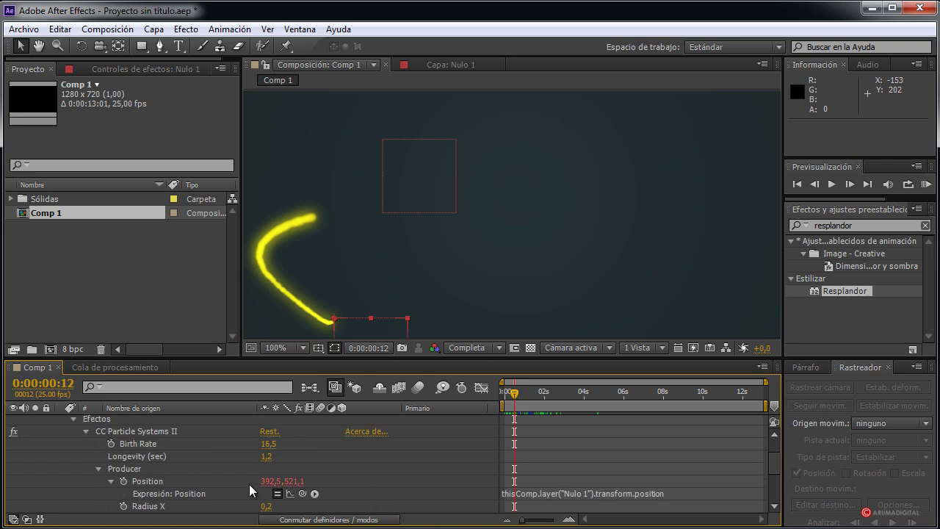
scroll(240, 487, "up", 2)
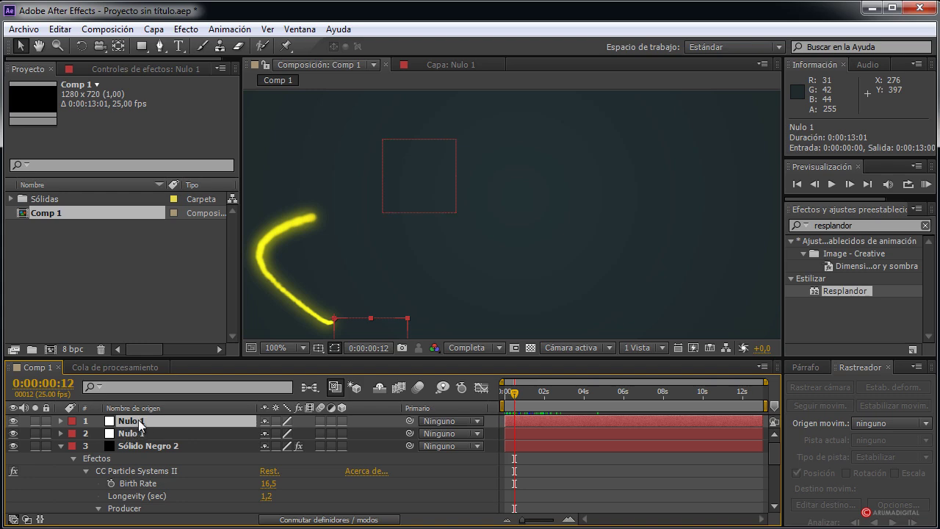
Step: Rename the duplicated null layer to Nulo 2
right_click(138, 420)
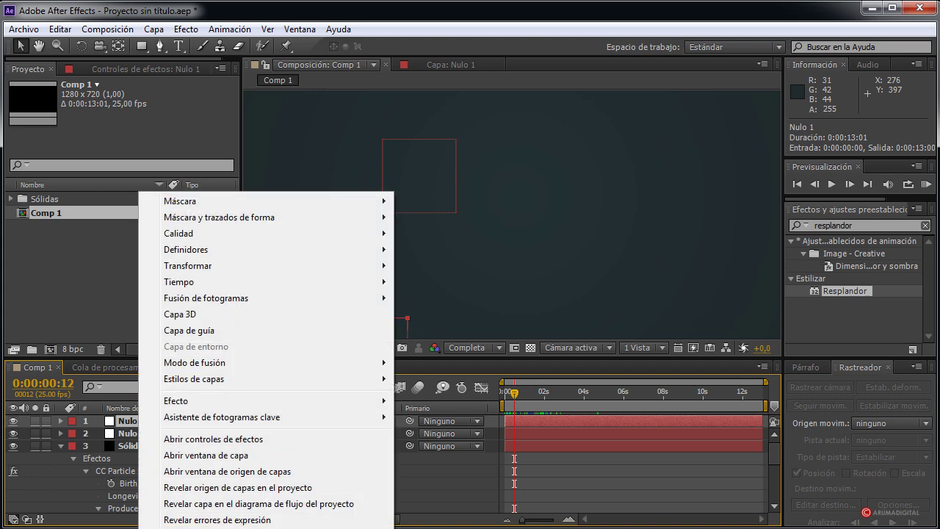
key("Return")
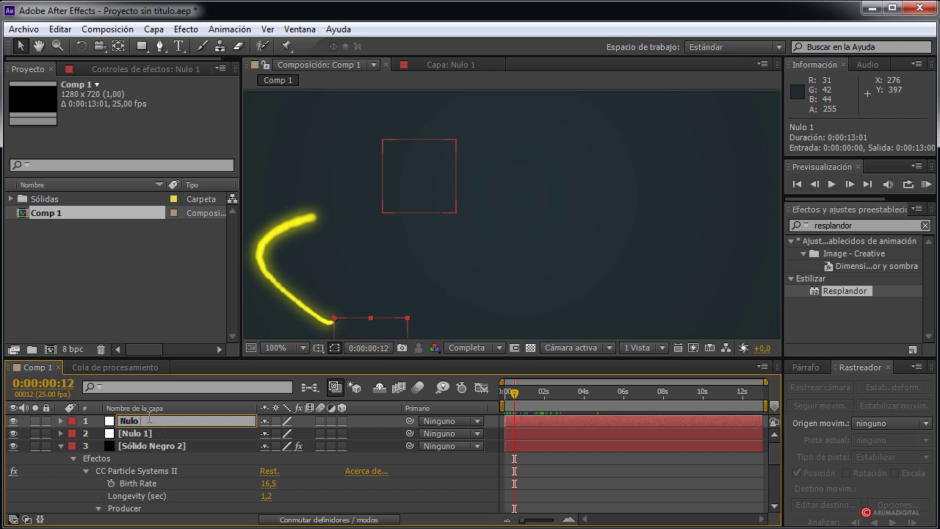
type("2")
key("Return")
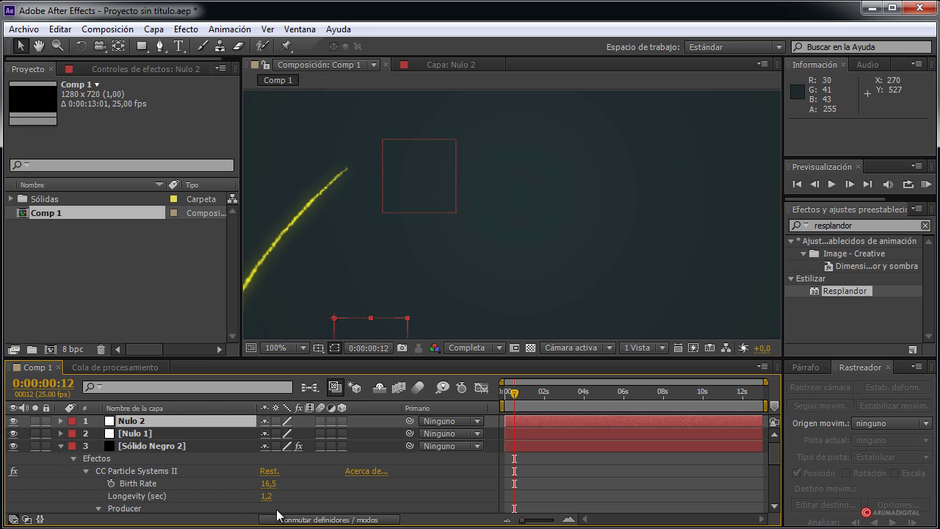
Step: Change the Producer Position expression to thisComp.layer("Nulo 2").transform.position
scroll(204, 495, "down", 2)
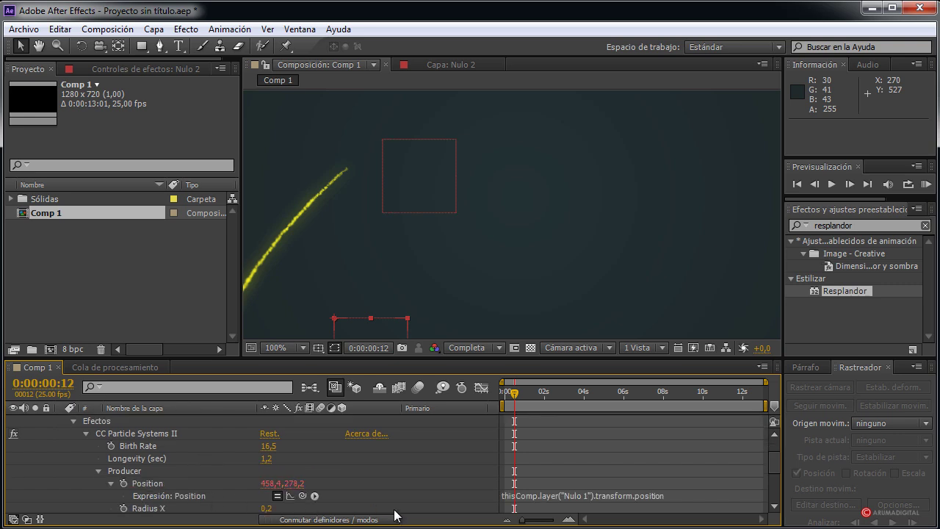
left_click(573, 497)
left_click(582, 495)
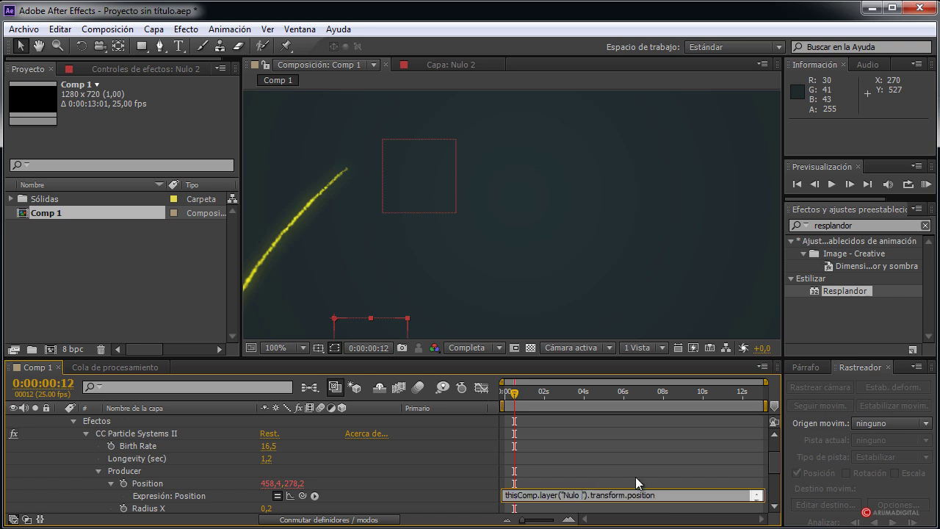
type("2")
left_click(641, 459)
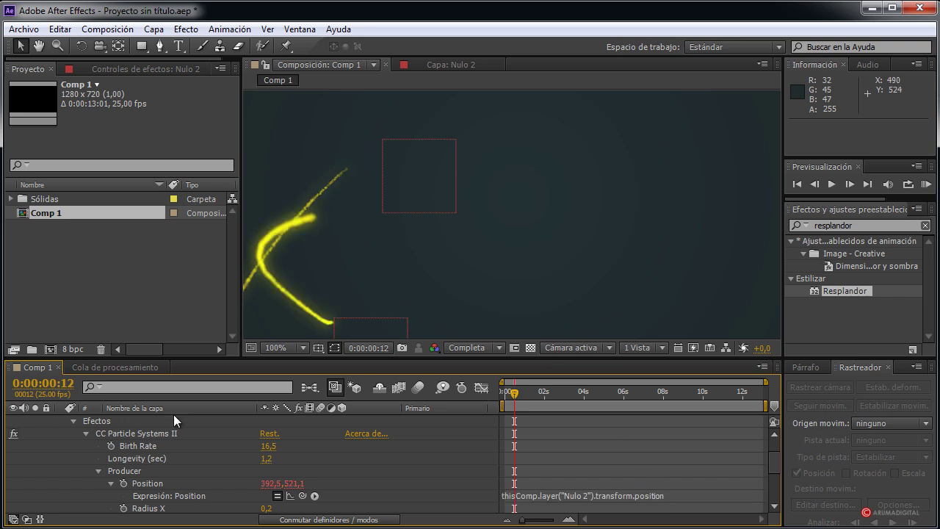
Step: Collapse the particle layer and scrub the timeline to watch both trails move independently
scroll(152, 447, "up", 2)
left_click(62, 447)
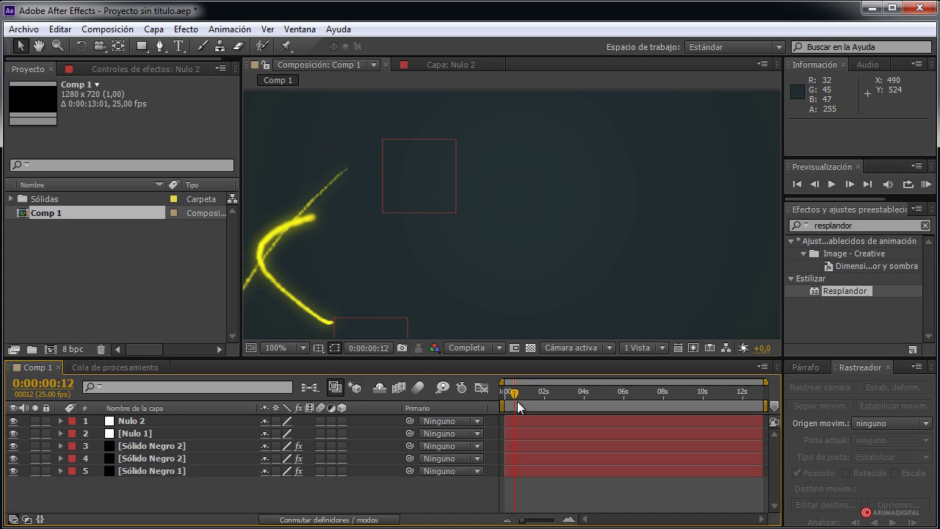
left_click_drag(517, 402, 619, 396)
scroll(573, 246, "down", 2)
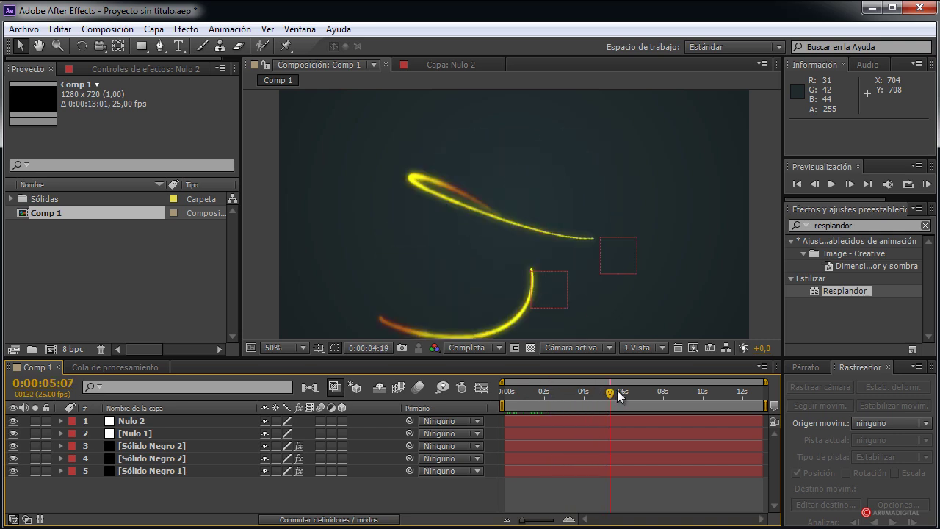
left_click_drag(617, 391, 622, 389)
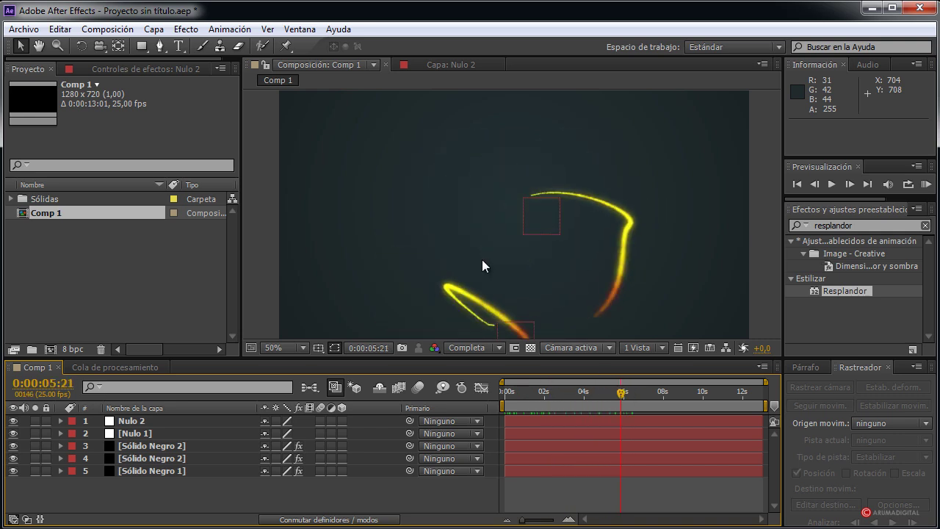
left_click(88, 33)
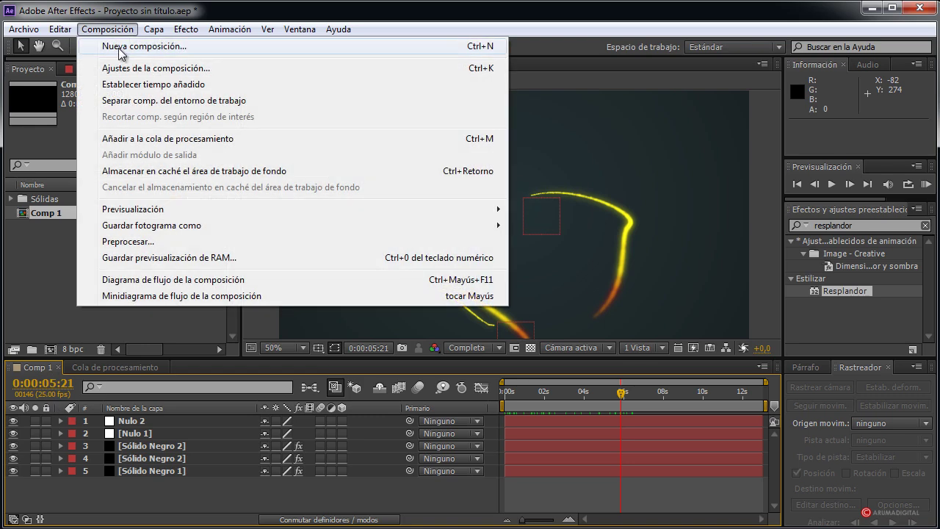
Step: Create a new composition, Comp 2, and add Comp 1 to it as a layer
left_click(121, 48)
left_click(557, 413)
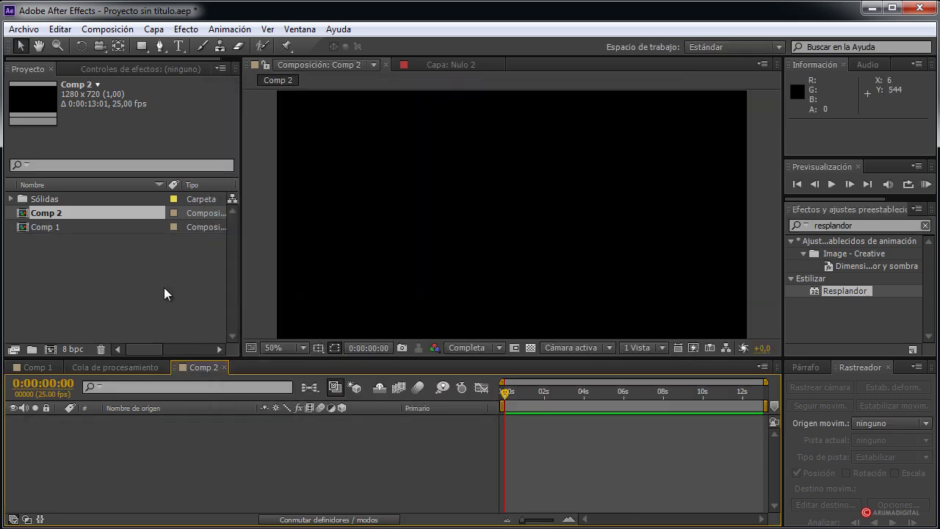
left_click(63, 228)
key("ctrl+slash")
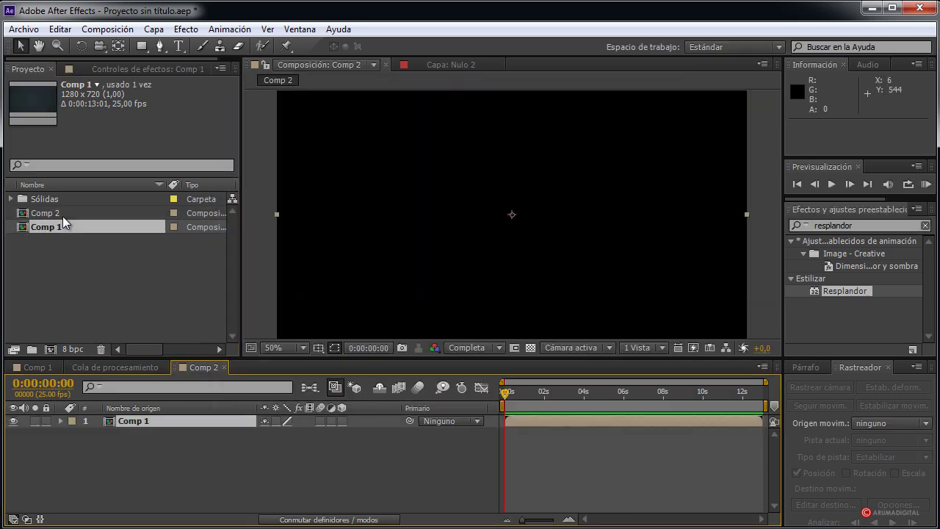
Step: Apply CC Force Motion Blur to the Comp 1 layer and inspect the blur at 0:00:01:13
left_click(860, 225)
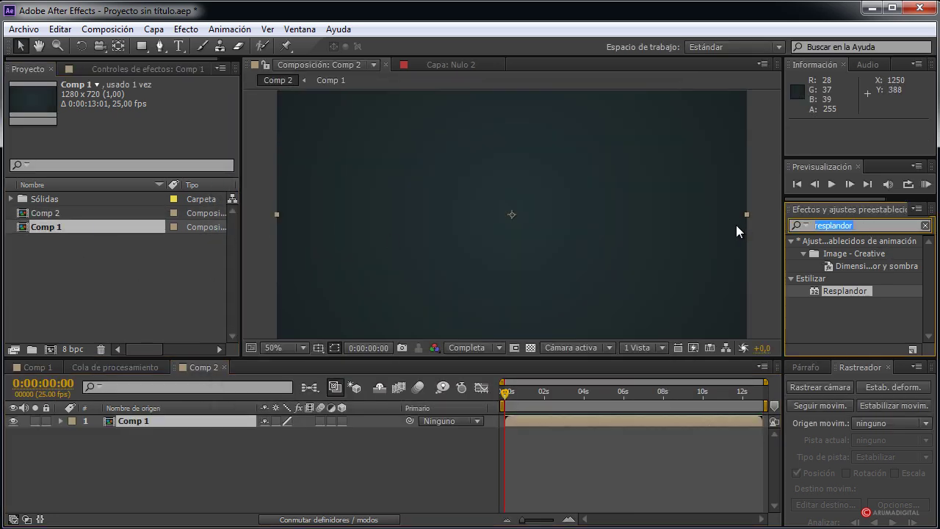
type("cc force")
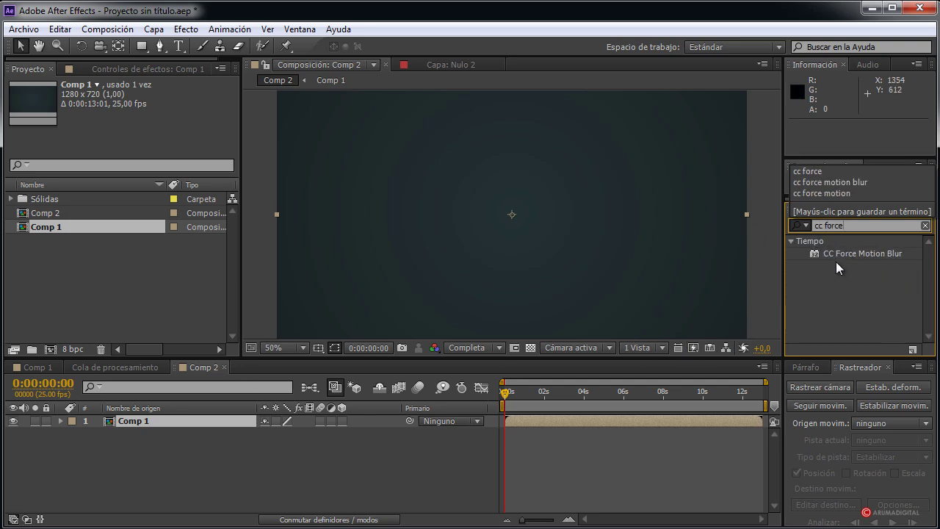
left_click_drag(836, 262, 158, 428)
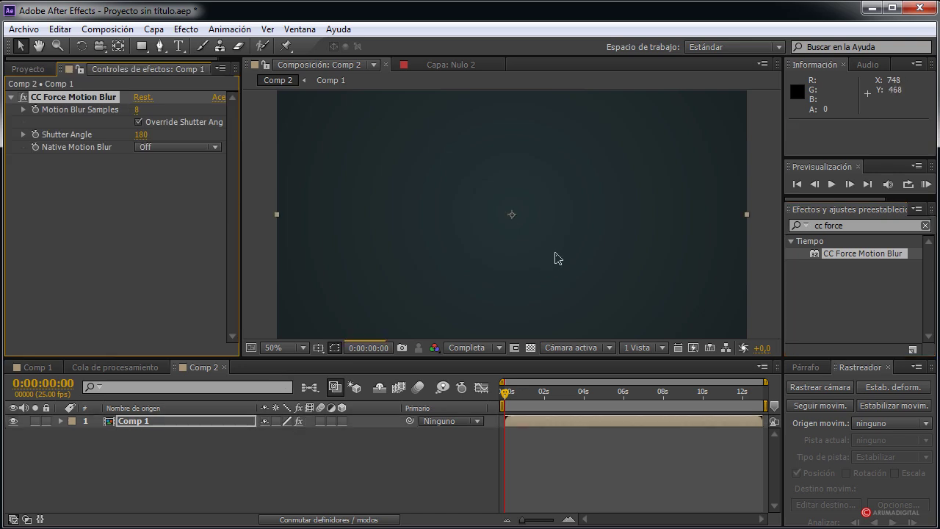
key("slash")
key("comma")
key("comma")
left_click_drag(507, 393, 527, 394)
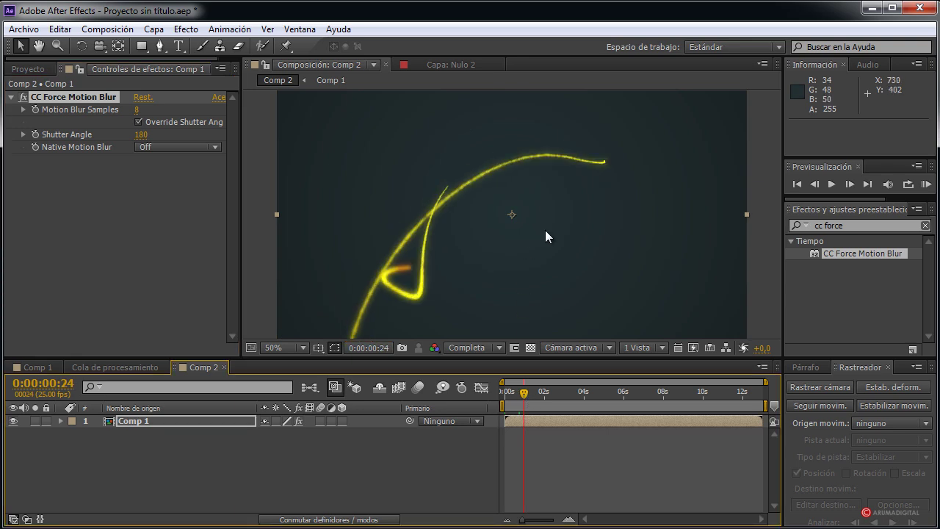
key("period")
key("period")
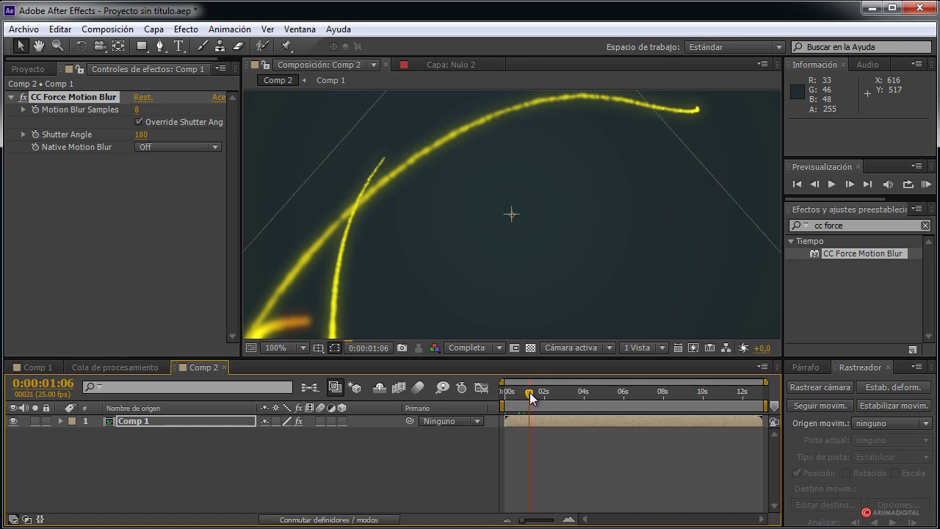
left_click_drag(526, 393, 535, 392)
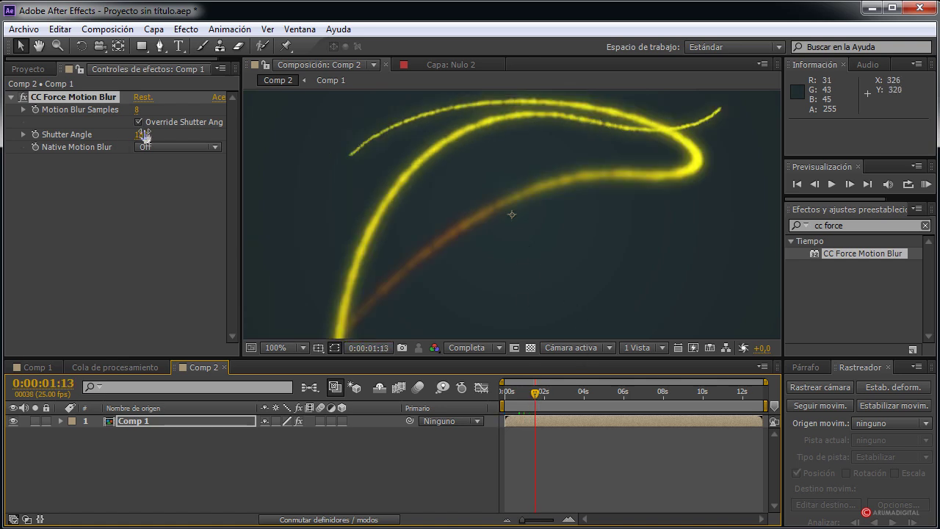
Step: Raise the Shutter Angle to 375 and run a RAM preview of Comp 2
left_click_drag(141, 134, 233, 135)
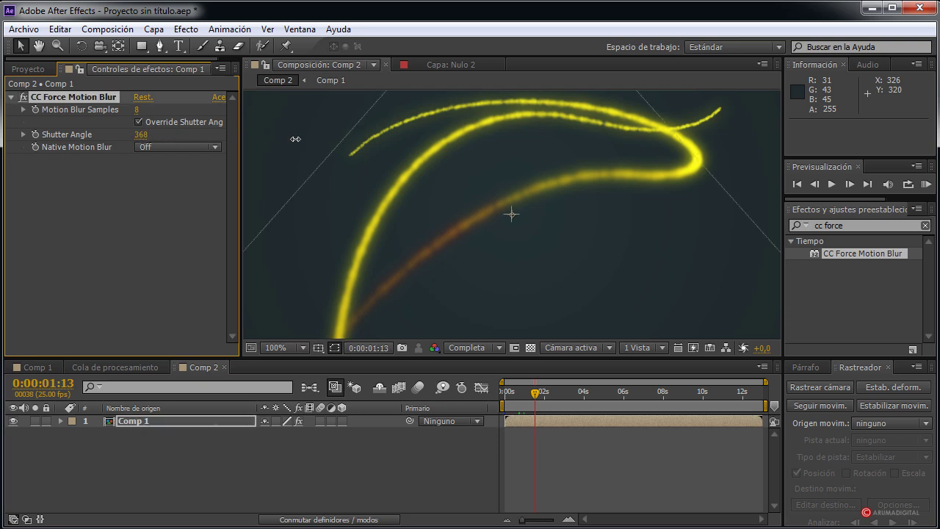
left_click_drag(295, 139, 439, 197)
key("comma")
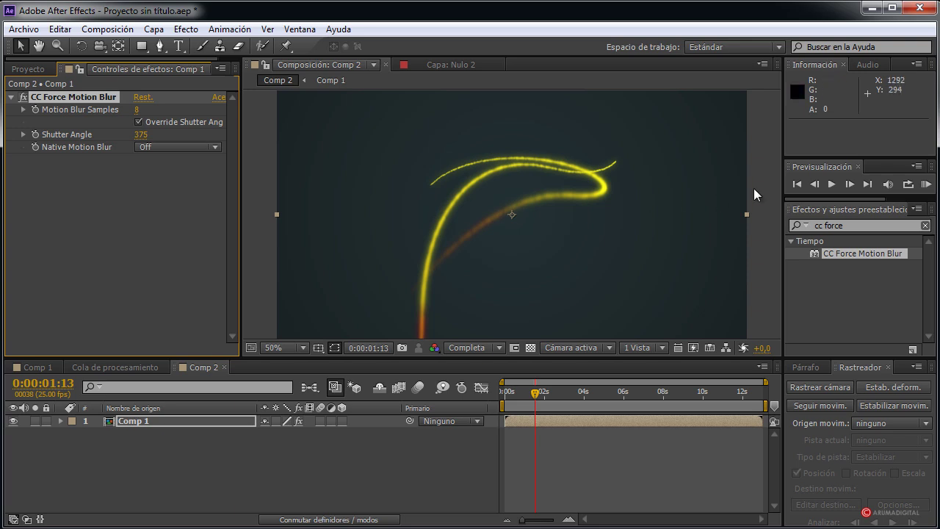
left_click(759, 186)
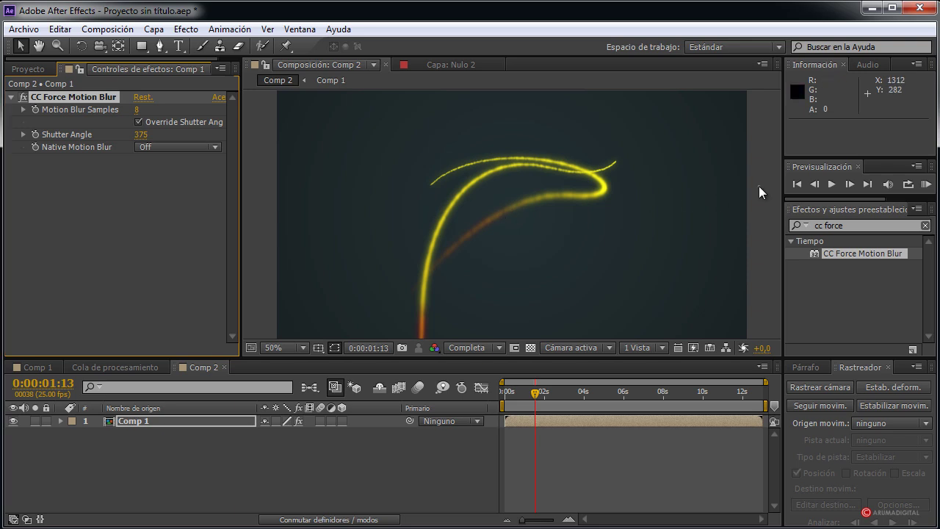
left_click(926, 184)
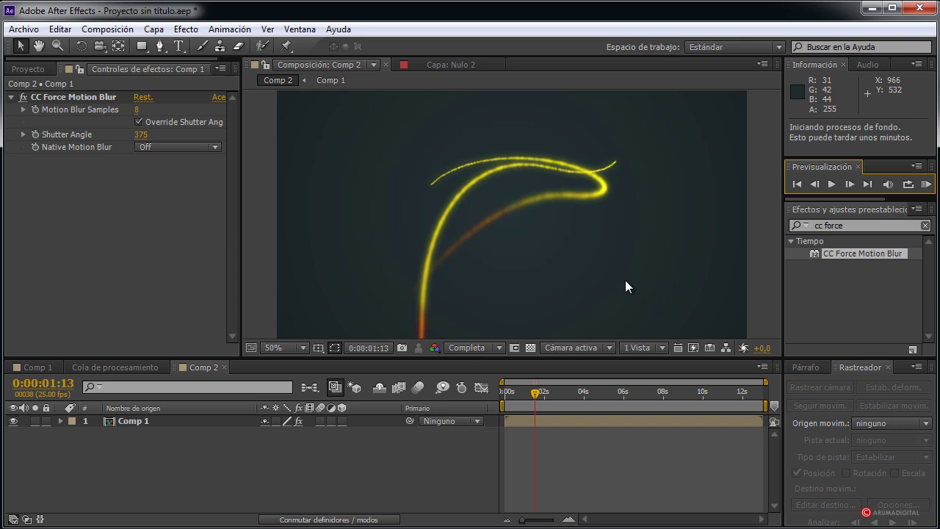
left_click(928, 187)
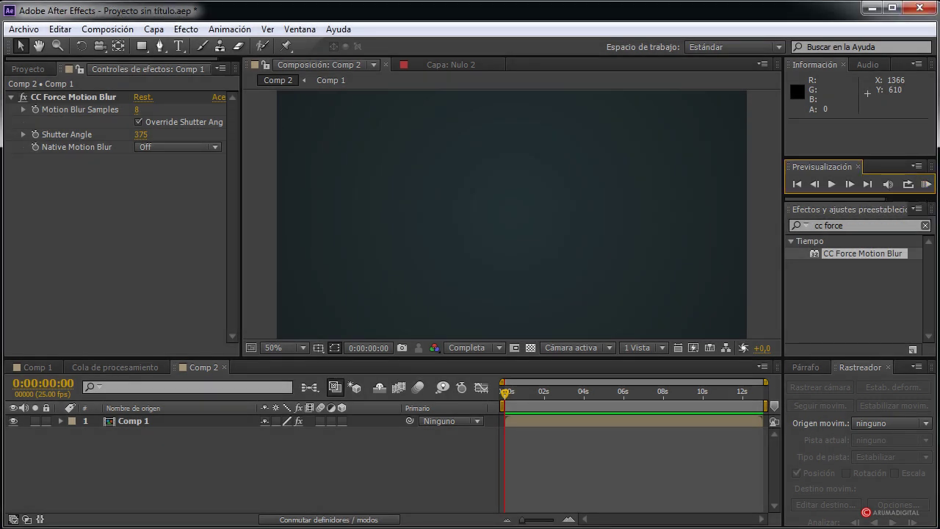
Step: Play back Comp 2's motion-blurred particle trails with a RAM preview
left_click(930, 185)
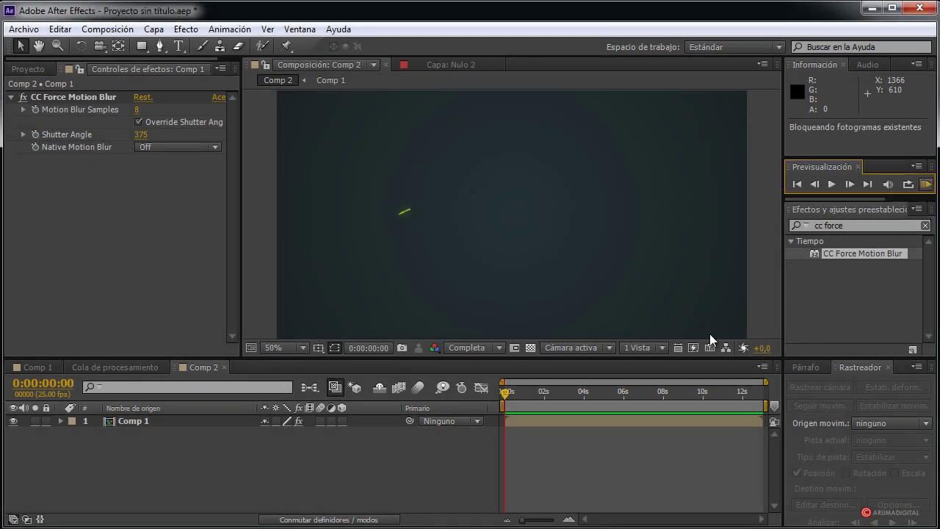